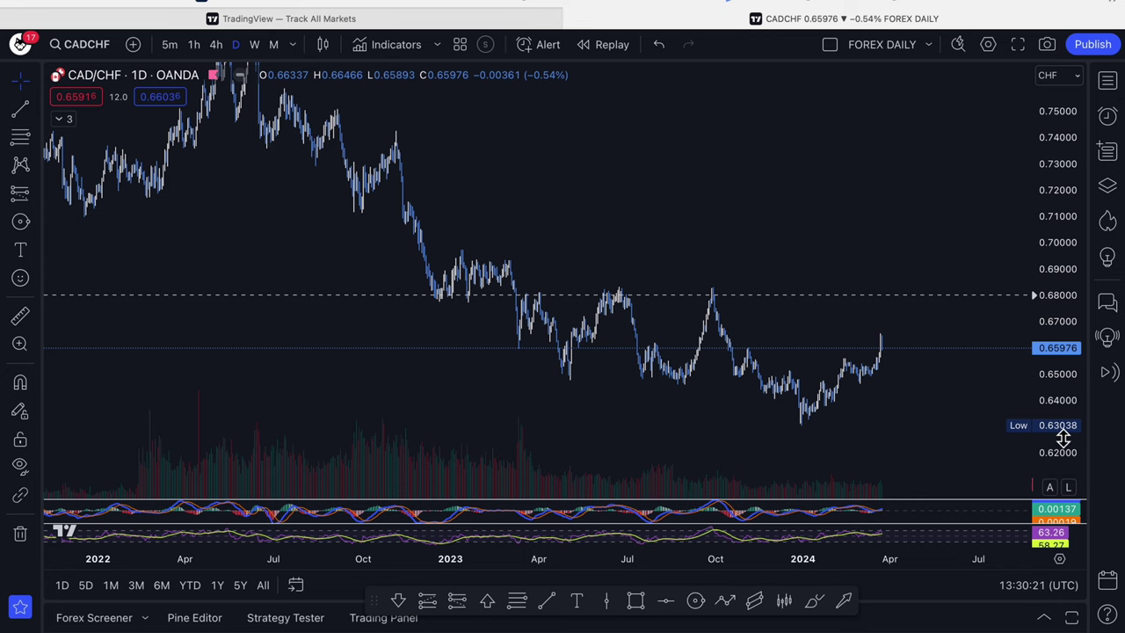
- Stretch the price scale vertically and pick the Circle drawing tool
{"action": "left_click_drag", "start_coordinate": [1062, 437], "coordinate": [1060, 390]}
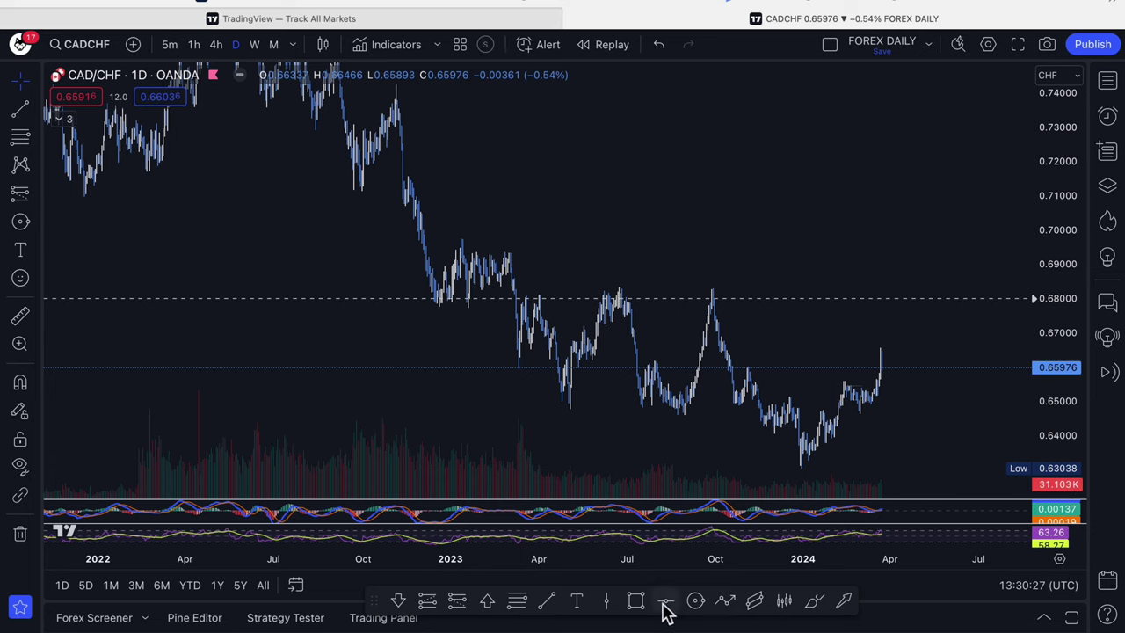
{"action": "left_click", "coordinate": [696, 600]}
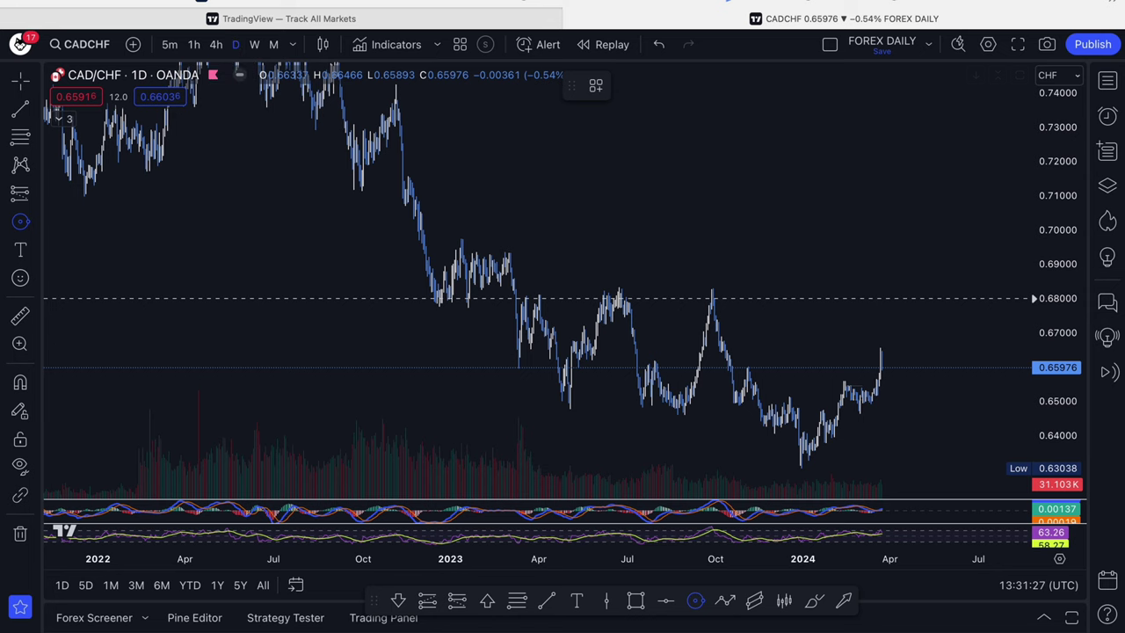
{"action": "left_click_drag", "start_coordinate": [1067, 409], "coordinate": [1064, 454]}
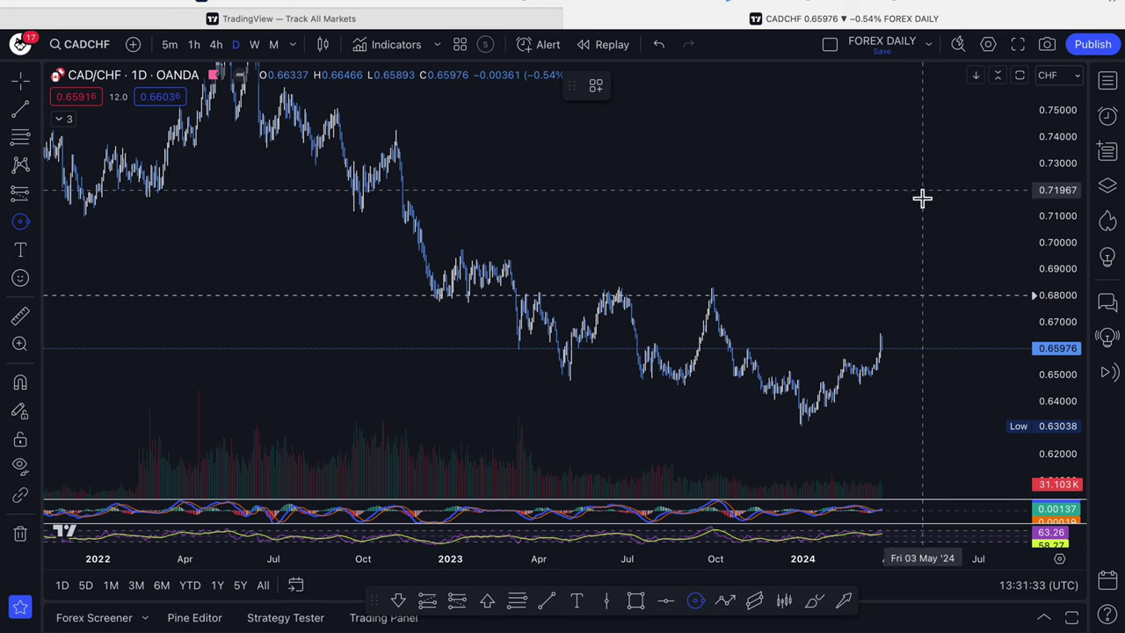
{"action": "left_click_drag", "start_coordinate": [916, 258], "coordinate": [797, 266]}
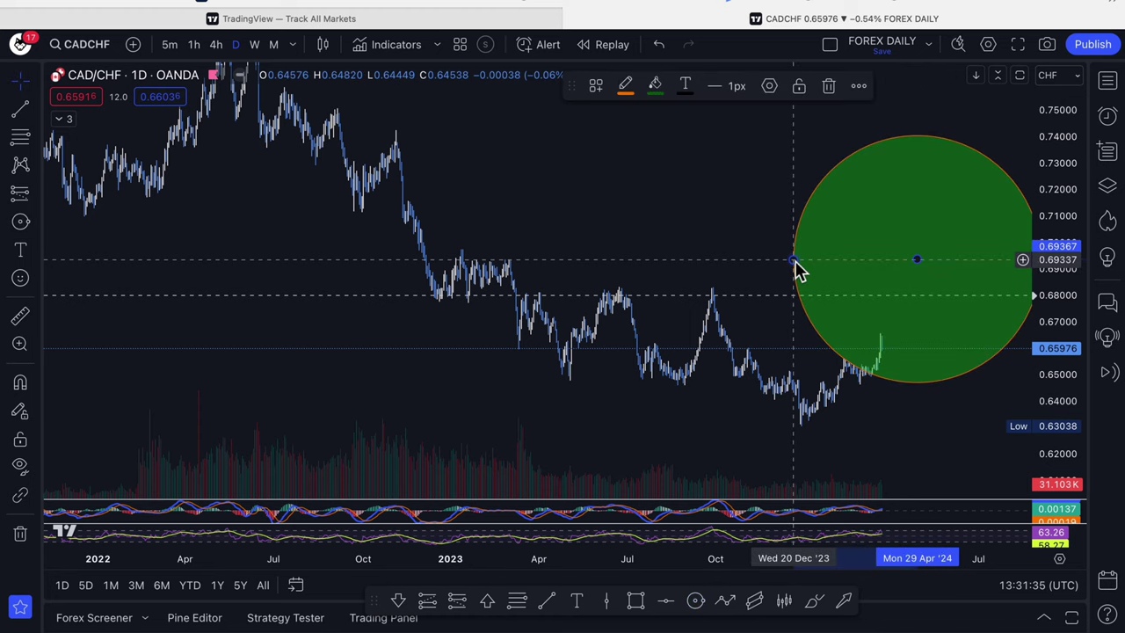
{"action": "key", "text": "Delete"}
{"action": "left_click_drag", "start_coordinate": [603, 202], "coordinate": [525, 271]}
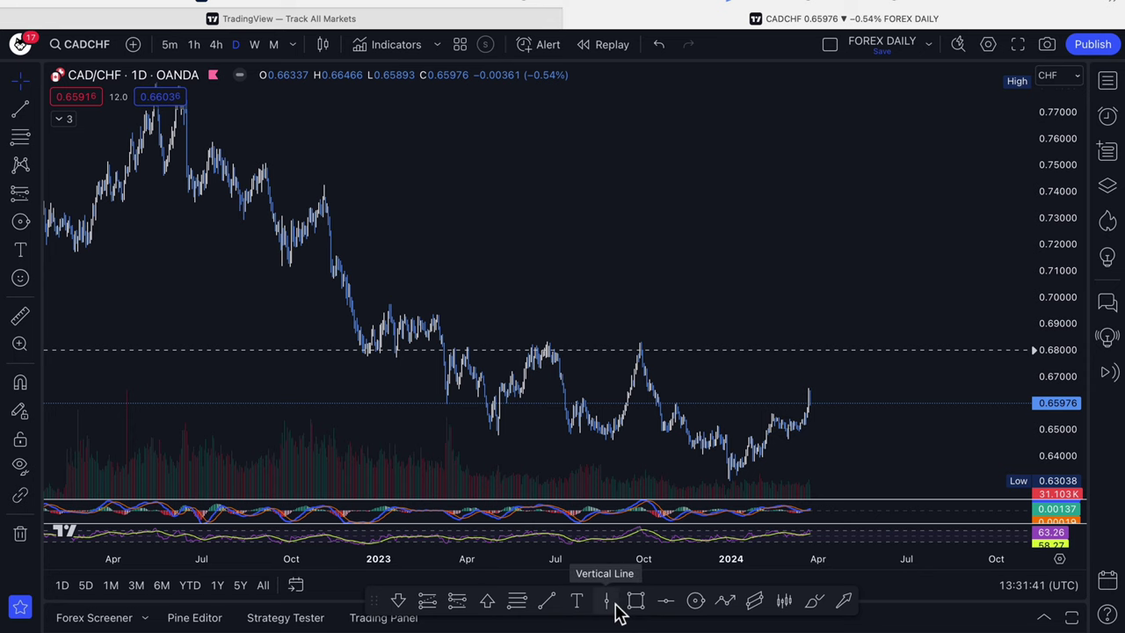
- Draw a trend line from the 2022 highs to just past the latest candle
{"action": "left_click", "coordinate": [545, 602]}
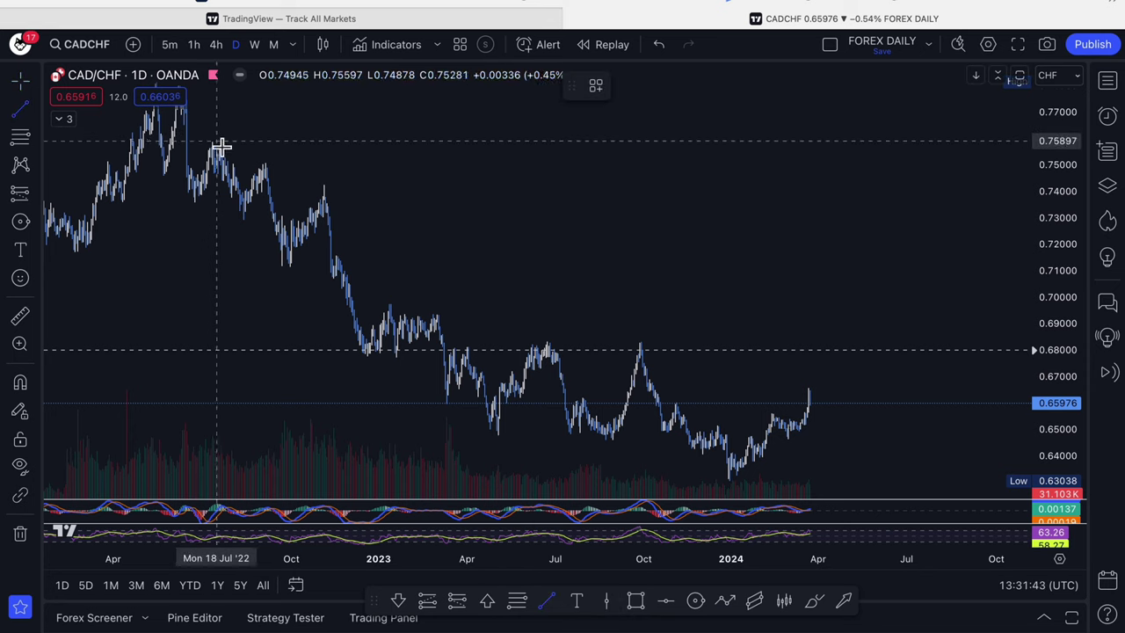
{"action": "left_click", "coordinate": [273, 129]}
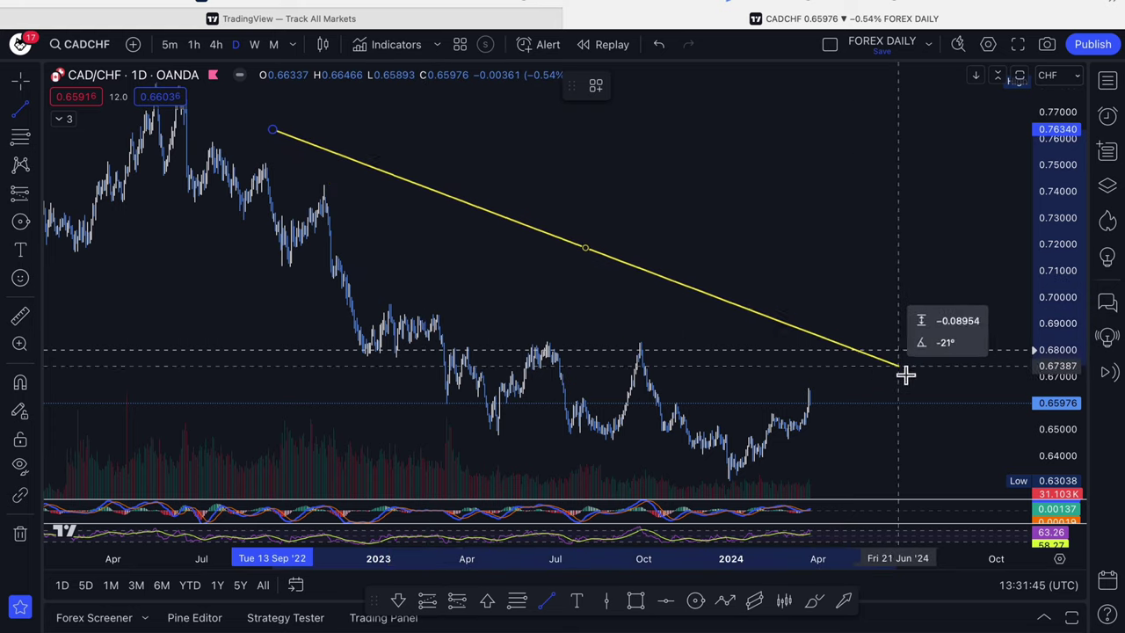
{"action": "left_click", "coordinate": [872, 419]}
{"action": "left_click_drag", "start_coordinate": [808, 254], "coordinate": [907, 245]}
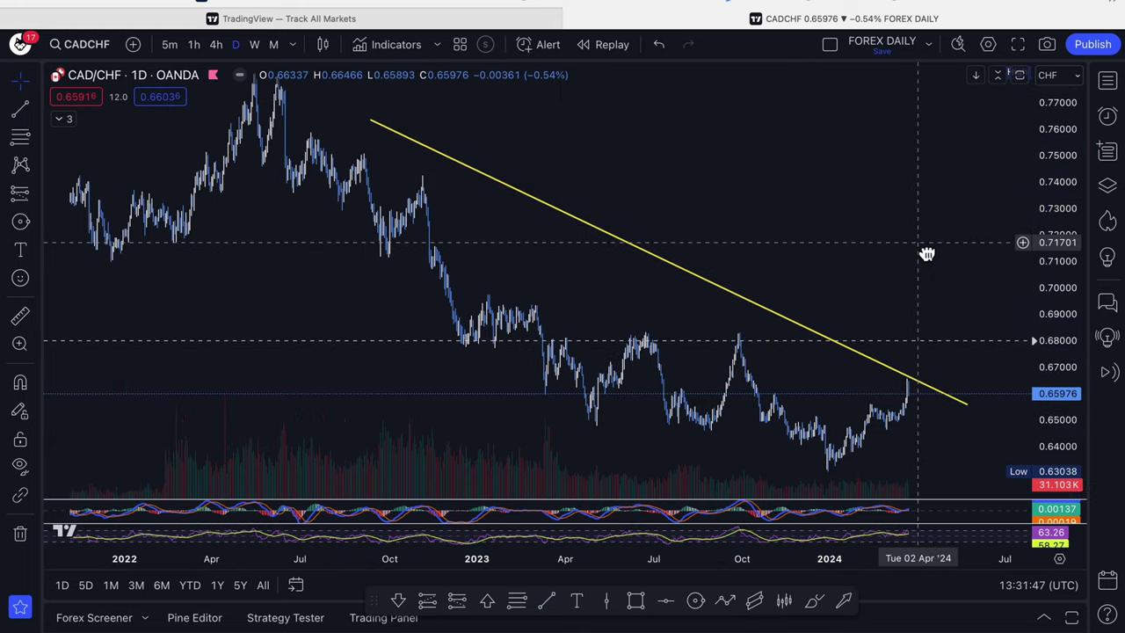
- Adjust the trend line's endpoints to sit on the 2022 high and the latest candles
{"action": "mouse_move", "coordinate": [371, 121]}
{"action": "left_mouse_down"}
{"action": "mouse_move", "coordinate": [274, 88]}
{"action": "mouse_move", "coordinate": [255, 115]}
{"action": "left_mouse_up"}
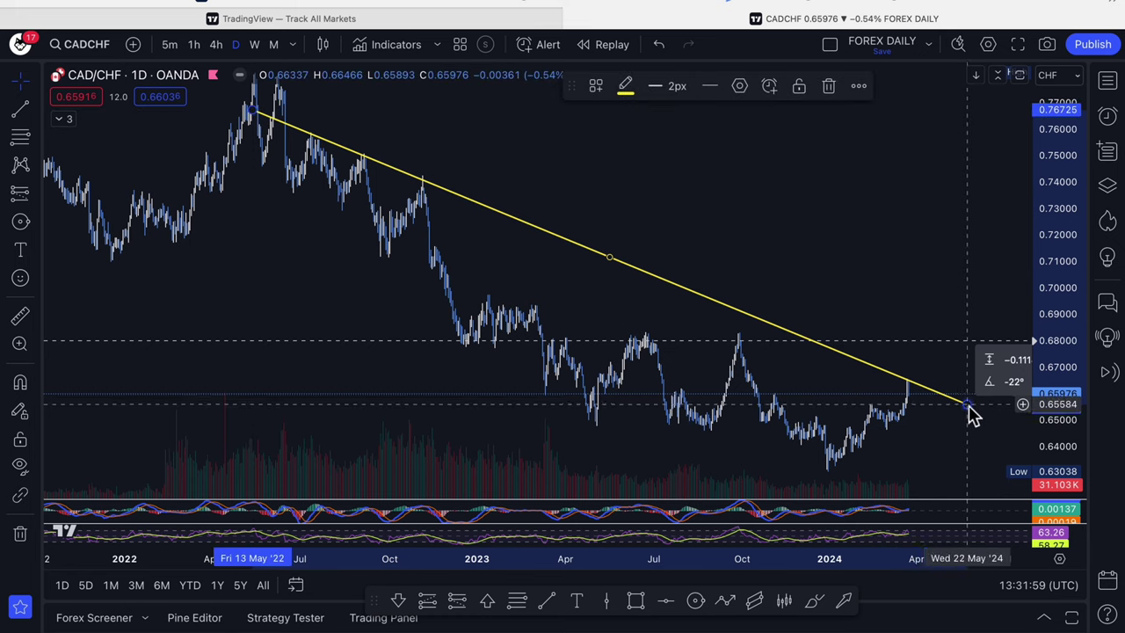
{"action": "mouse_move", "coordinate": [968, 406]}
{"action": "left_mouse_down"}
{"action": "mouse_move", "coordinate": [925, 466]}
{"action": "mouse_move", "coordinate": [964, 413]}
{"action": "mouse_move", "coordinate": [980, 414]}
{"action": "left_mouse_up"}
{"action": "left_click", "coordinate": [949, 380]}
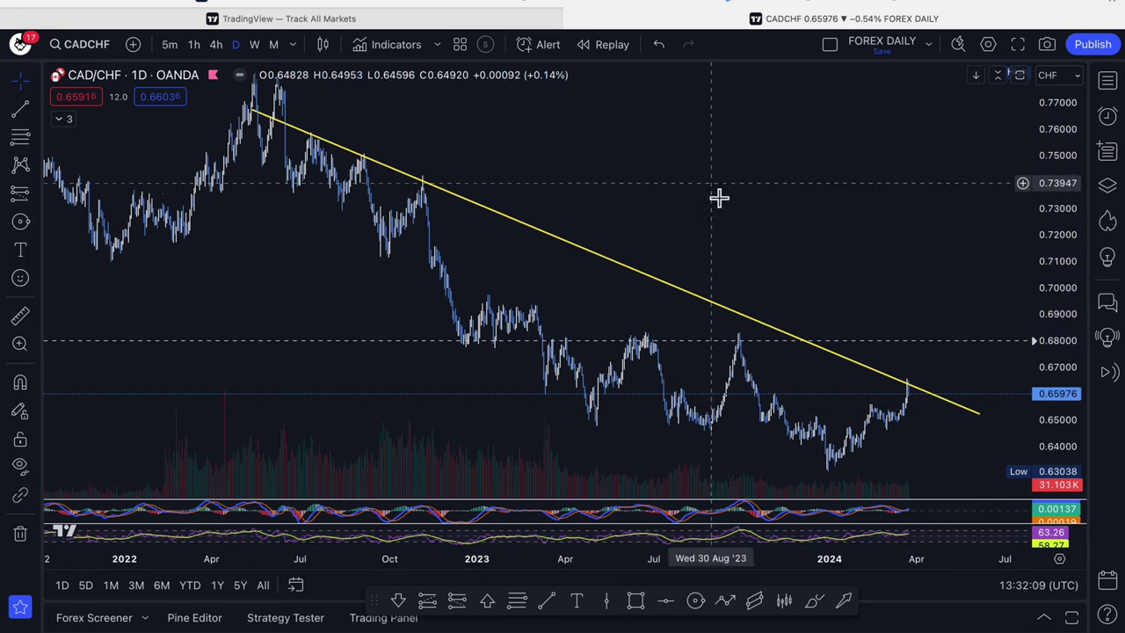
{"action": "scroll", "coordinate": [512, 163], "scroll_direction": "left", "scroll_amount": 3}
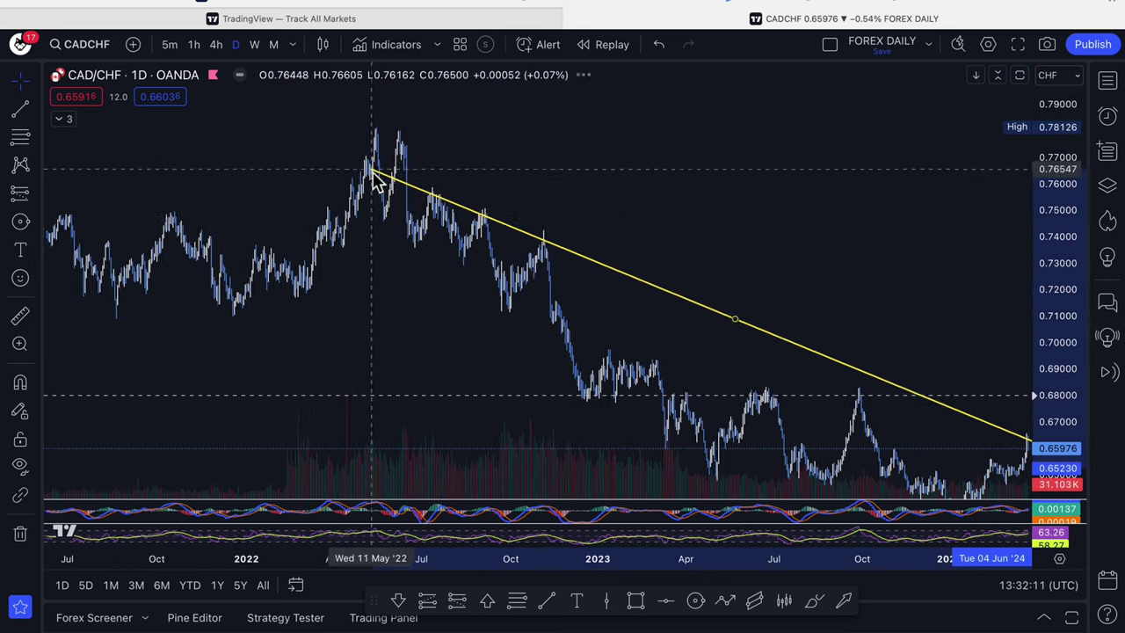
{"action": "left_click_drag", "start_coordinate": [370, 167], "coordinate": [362, 120]}
{"action": "scroll", "coordinate": [650, 207], "scroll_direction": "right", "scroll_amount": 3}
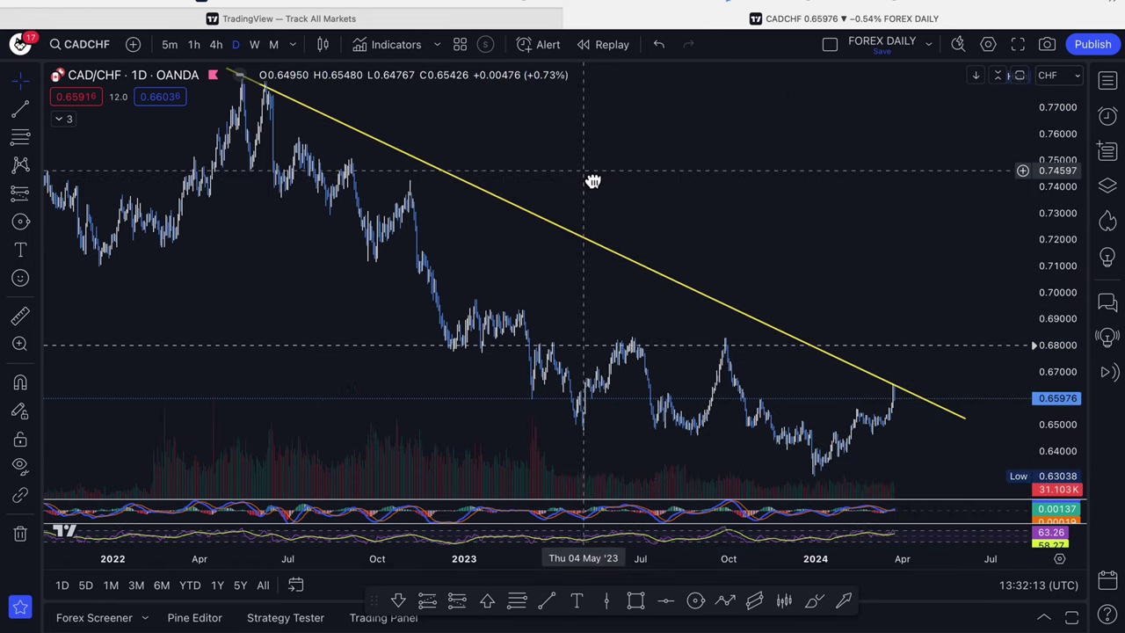
{"action": "mouse_move", "coordinate": [963, 419]}
{"action": "left_mouse_down"}
{"action": "mouse_move", "coordinate": [924, 500]}
{"action": "mouse_move", "coordinate": [931, 413]}
{"action": "left_mouse_up"}
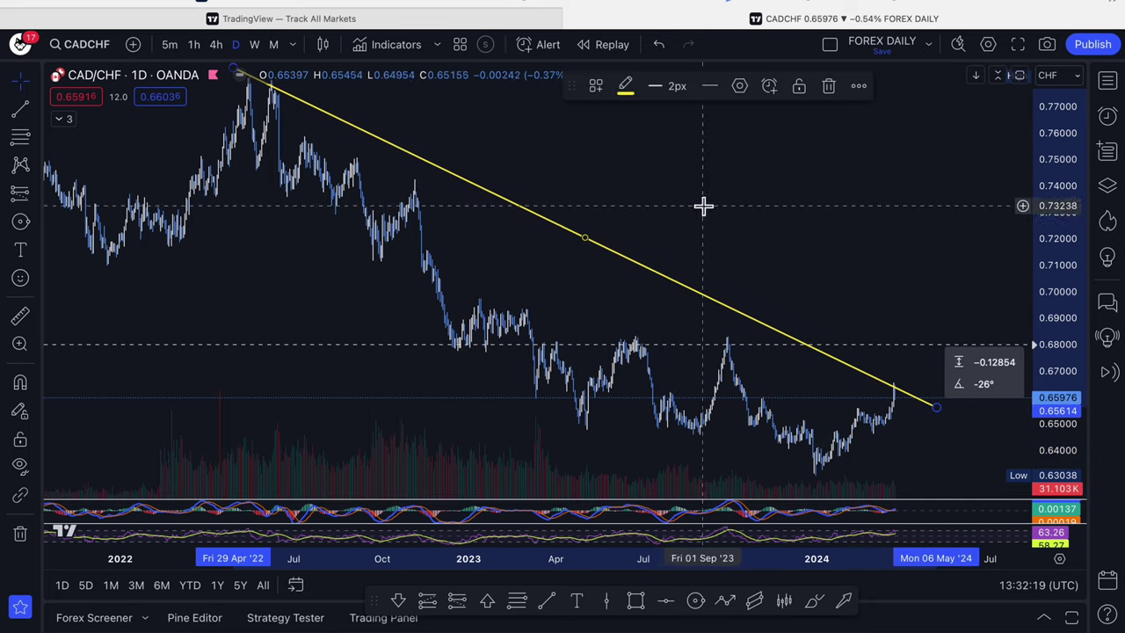
{"action": "left_click_drag", "start_coordinate": [560, 166], "coordinate": [598, 201]}
{"action": "left_click_drag", "start_coordinate": [281, 111], "coordinate": [280, 151]}
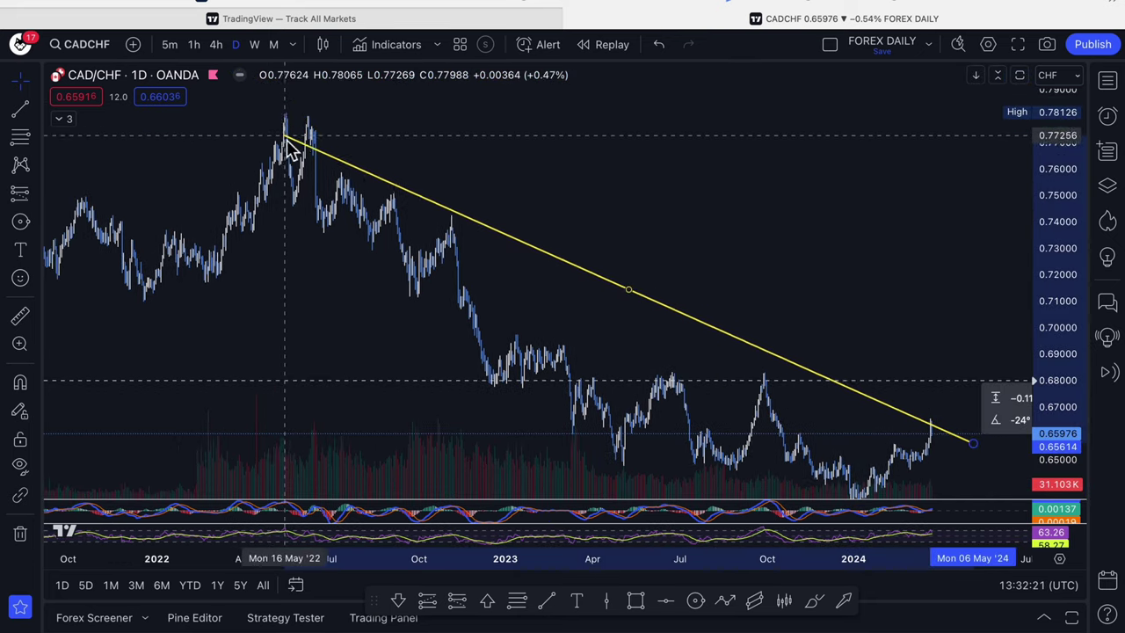
{"action": "left_click_drag", "start_coordinate": [707, 266], "coordinate": [633, 221]}
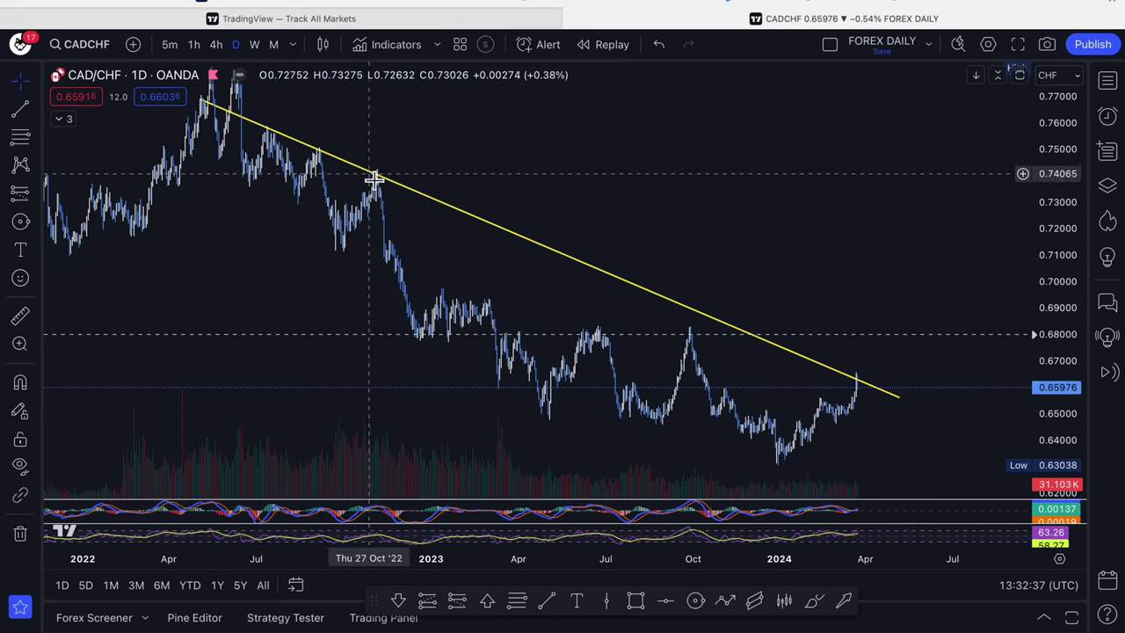
- Recolour the descending trend line from yellow to red
{"action": "left_click", "coordinate": [657, 303]}
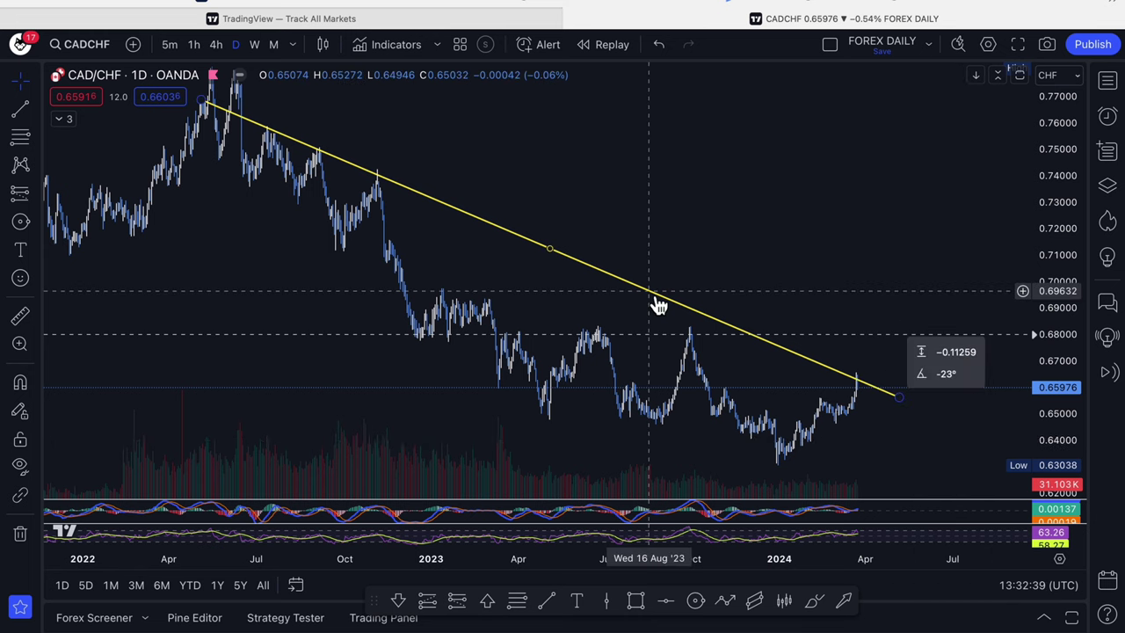
{"action": "left_click", "coordinate": [627, 88]}
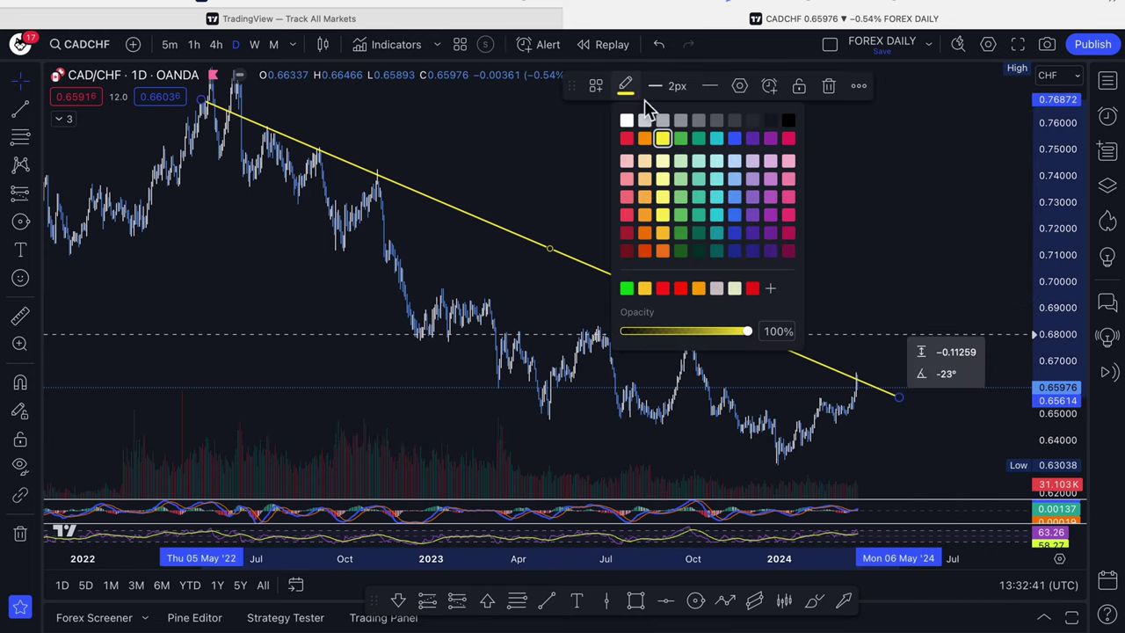
{"action": "left_click", "coordinate": [626, 138]}
{"action": "left_click", "coordinate": [629, 135]}
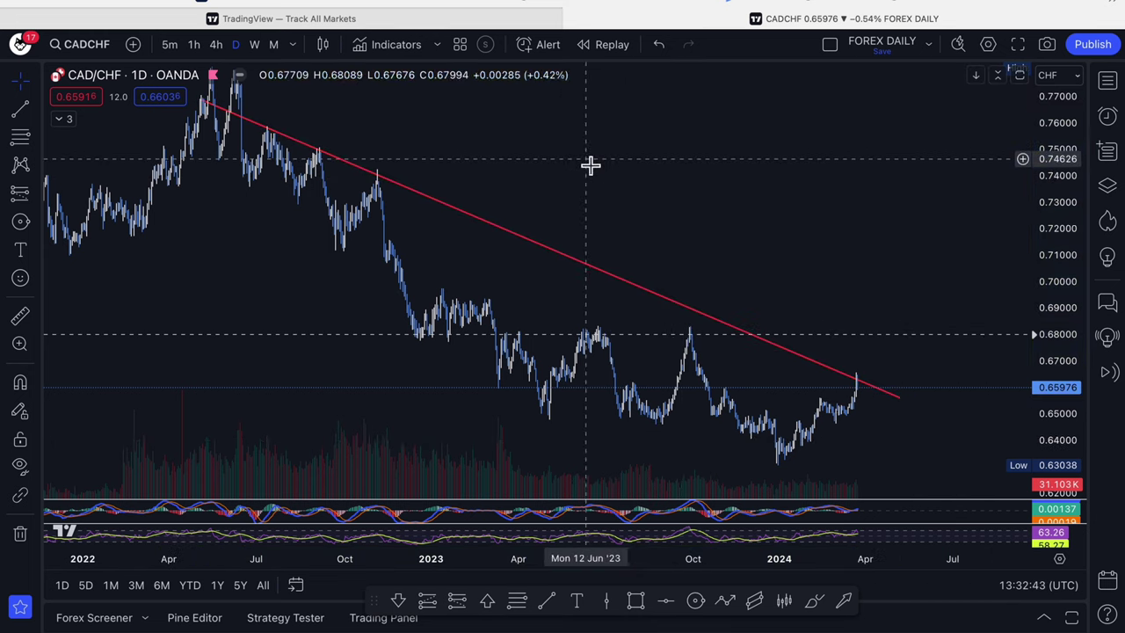
{"action": "left_click_drag", "start_coordinate": [590, 165], "coordinate": [561, 204]}
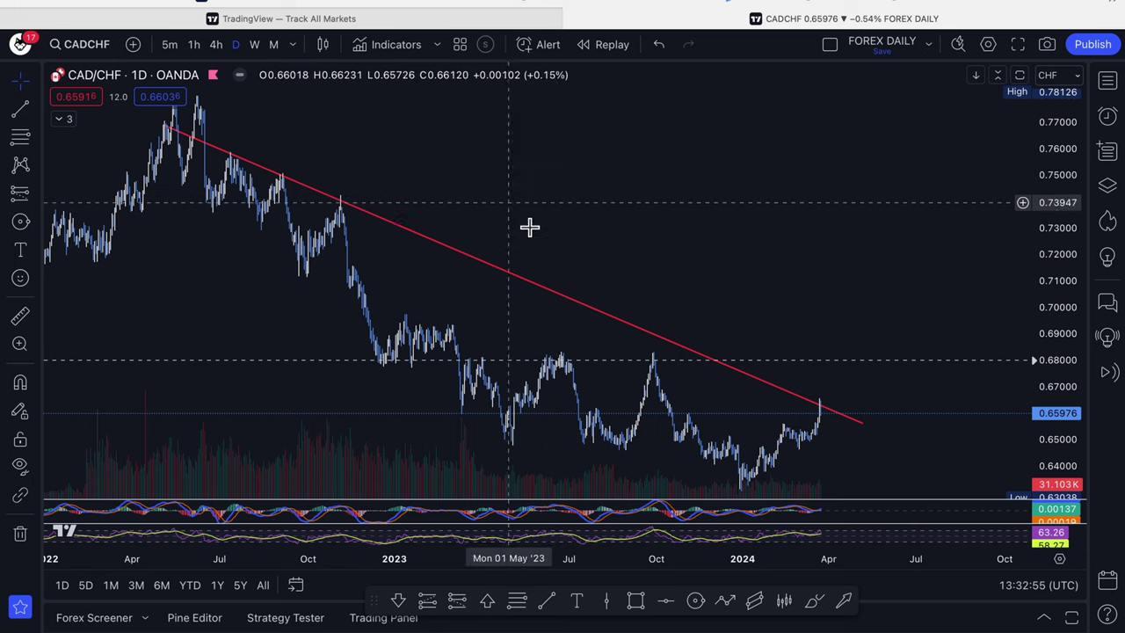
- Rescale and pan the chart to centre the 2023–2024 price action
{"action": "left_click_drag", "start_coordinate": [1065, 184], "coordinate": [920, 300]}
{"action": "scroll", "coordinate": [921, 300], "scroll_direction": "down", "scroll_amount": 3}
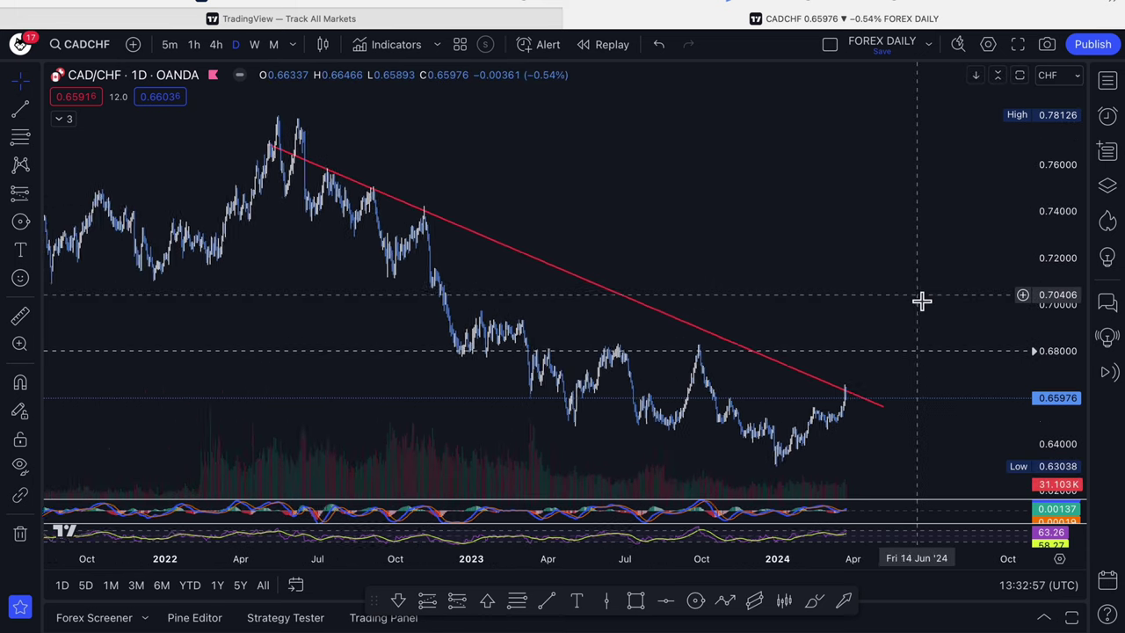
{"action": "scroll", "coordinate": [921, 301], "scroll_direction": "down", "scroll_amount": 2}
{"action": "scroll", "coordinate": [921, 301], "scroll_direction": "down", "scroll_amount": 1}
{"action": "left_click_drag", "start_coordinate": [858, 268], "coordinate": [612, 289]}
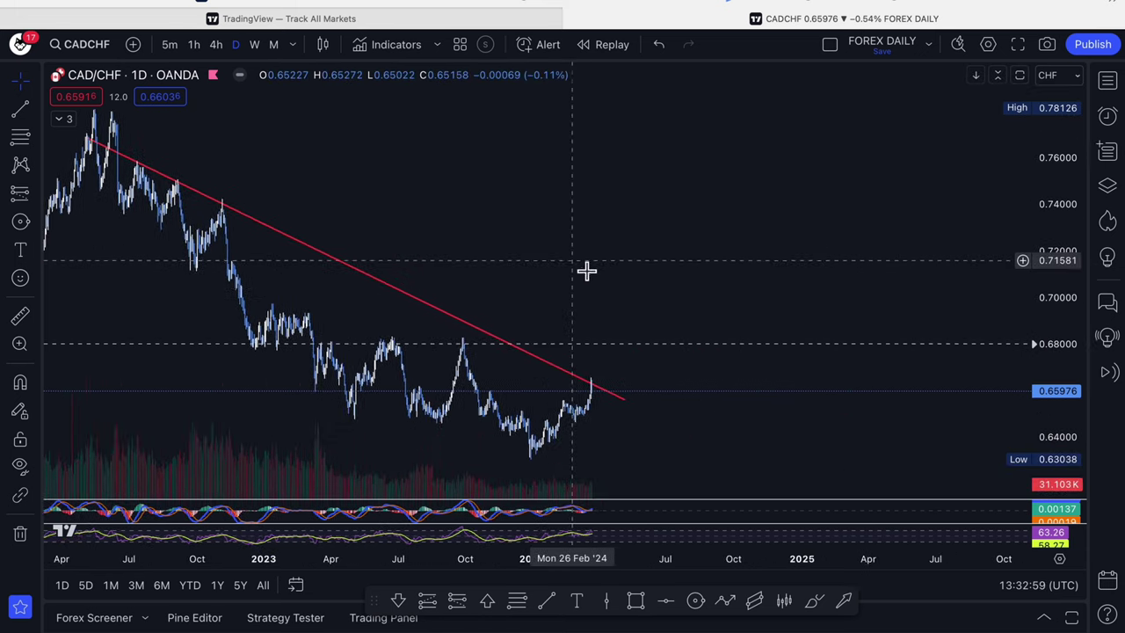
{"action": "scroll", "coordinate": [542, 311], "scroll_direction": "up", "scroll_amount": 3}
{"action": "mouse_move", "coordinate": [542, 311]}
{"action": "left_mouse_down"}
{"action": "mouse_move", "coordinate": [1035, 303]}
{"action": "mouse_move", "coordinate": [978, 334]}
{"action": "left_mouse_up"}
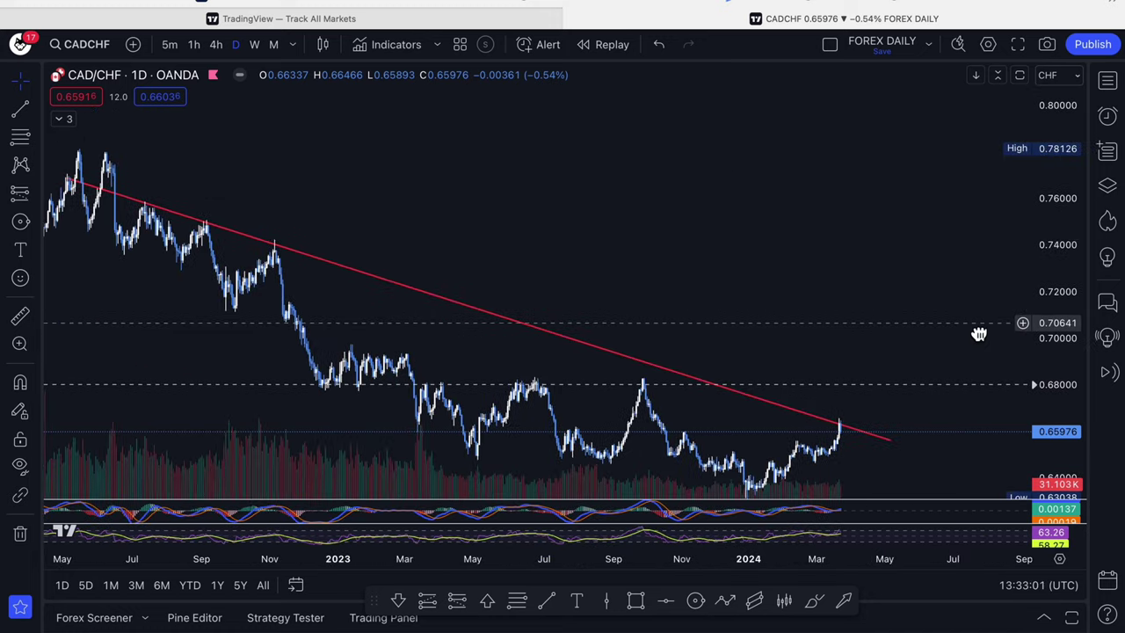
{"action": "left_click_drag", "start_coordinate": [1065, 379], "coordinate": [1083, 251]}
{"action": "left_click_drag", "start_coordinate": [968, 316], "coordinate": [836, 181]}
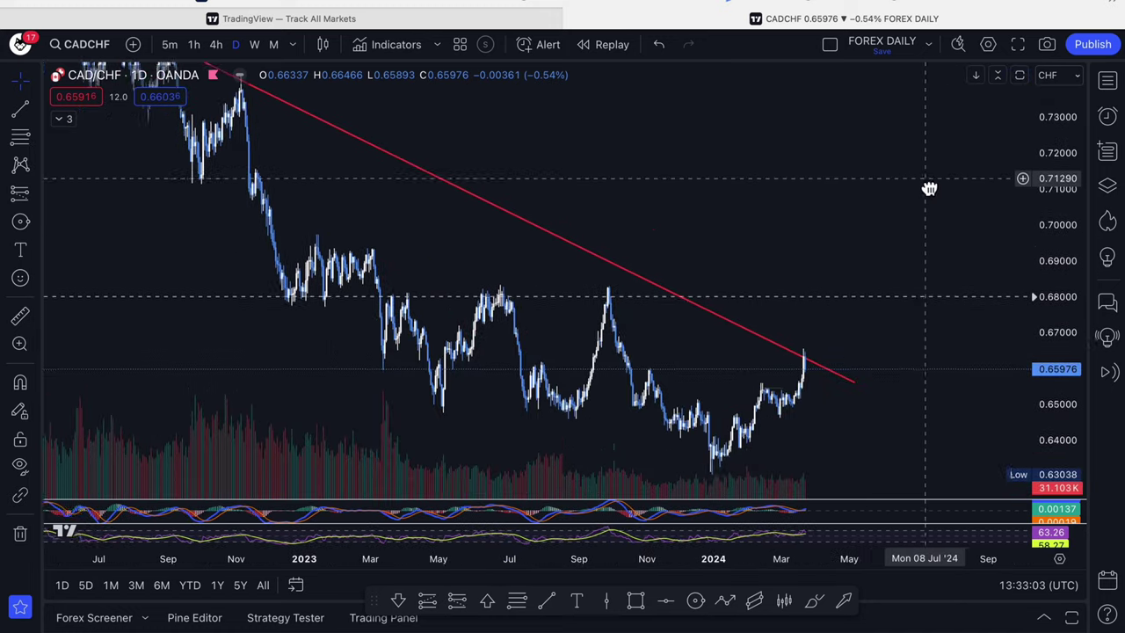
- Draw a rectangle zone from the March 2023 high extending right near 0.680
{"action": "left_click", "coordinate": [637, 603]}
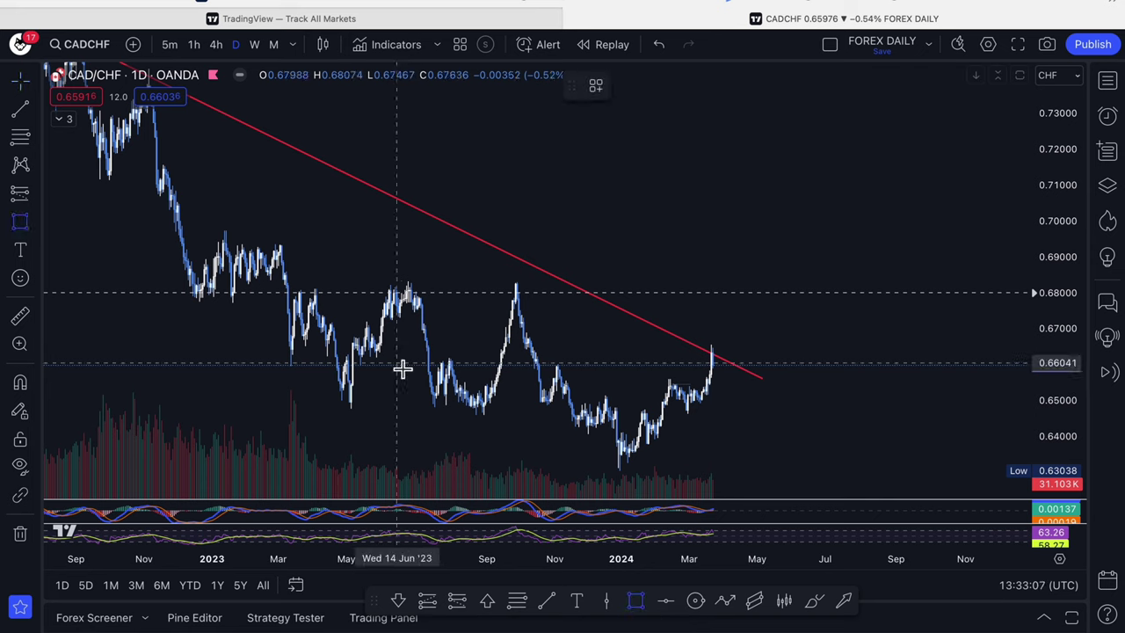
{"action": "left_click", "coordinate": [283, 279]}
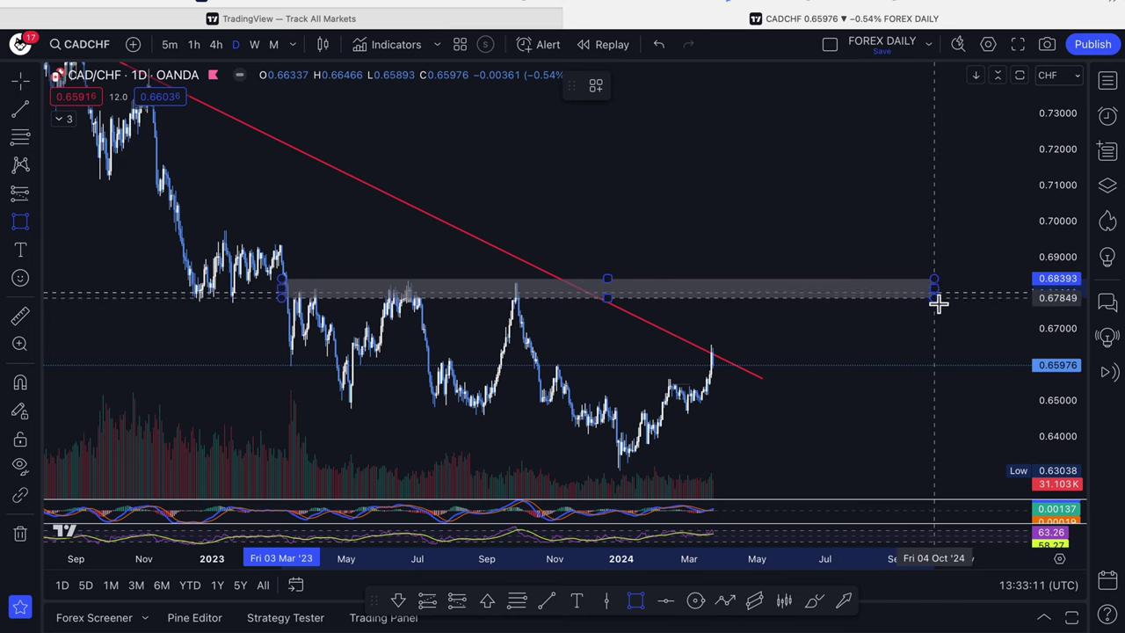
{"action": "left_click", "coordinate": [934, 295]}
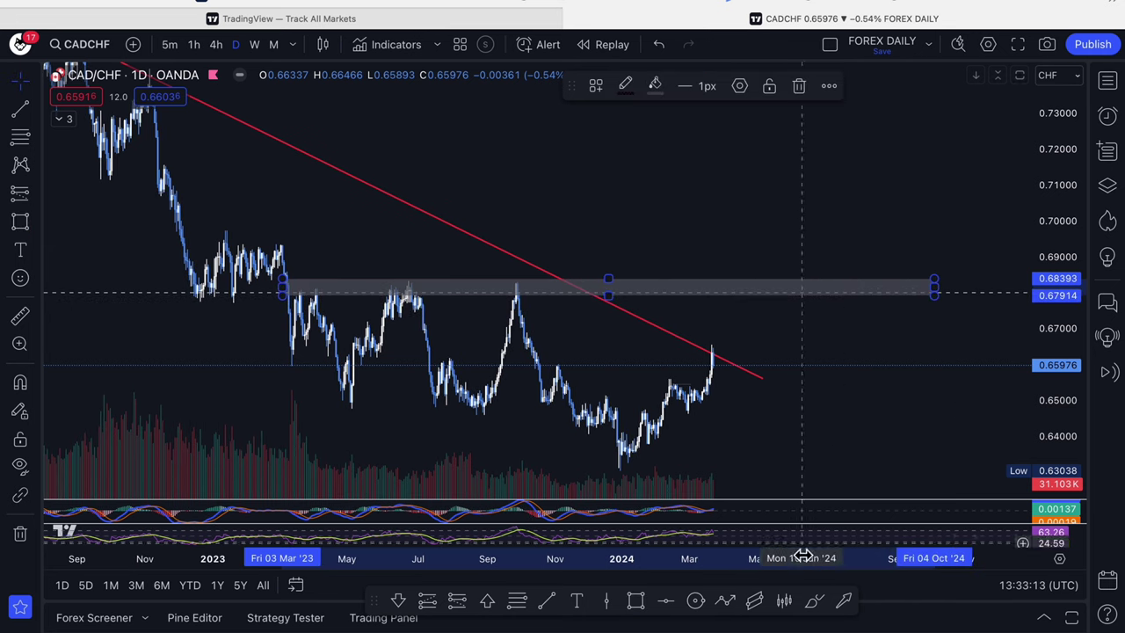
- Circle the October 2023 peak, then select the grey resistance zone
{"action": "left_click", "coordinate": [695, 601]}
{"action": "left_click", "coordinate": [514, 286]}
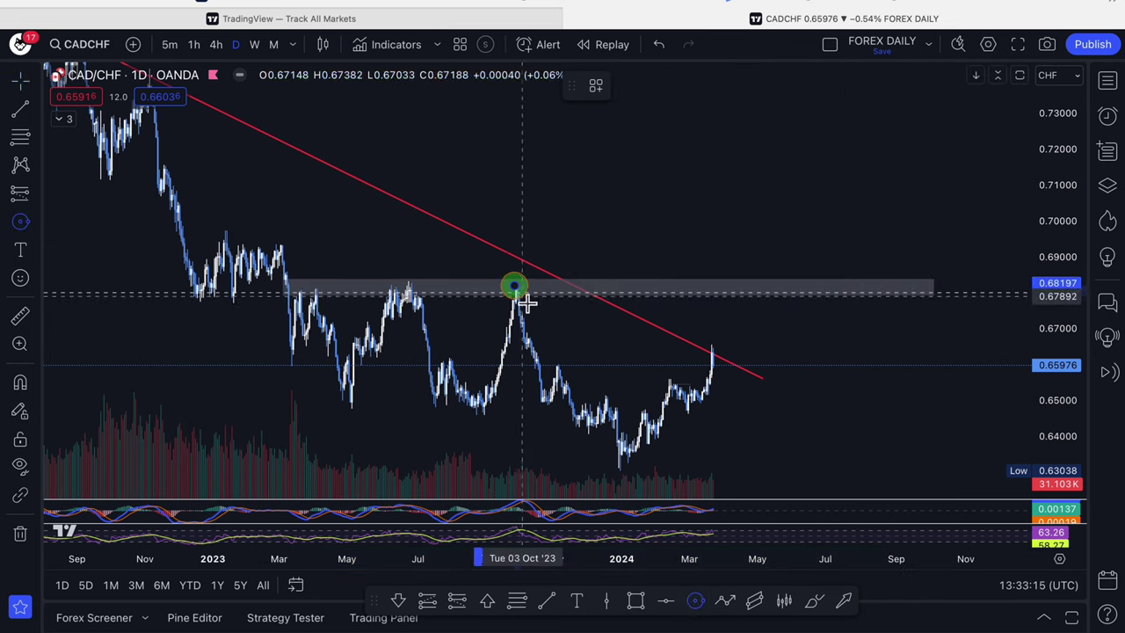
{"action": "left_click", "coordinate": [528, 304]}
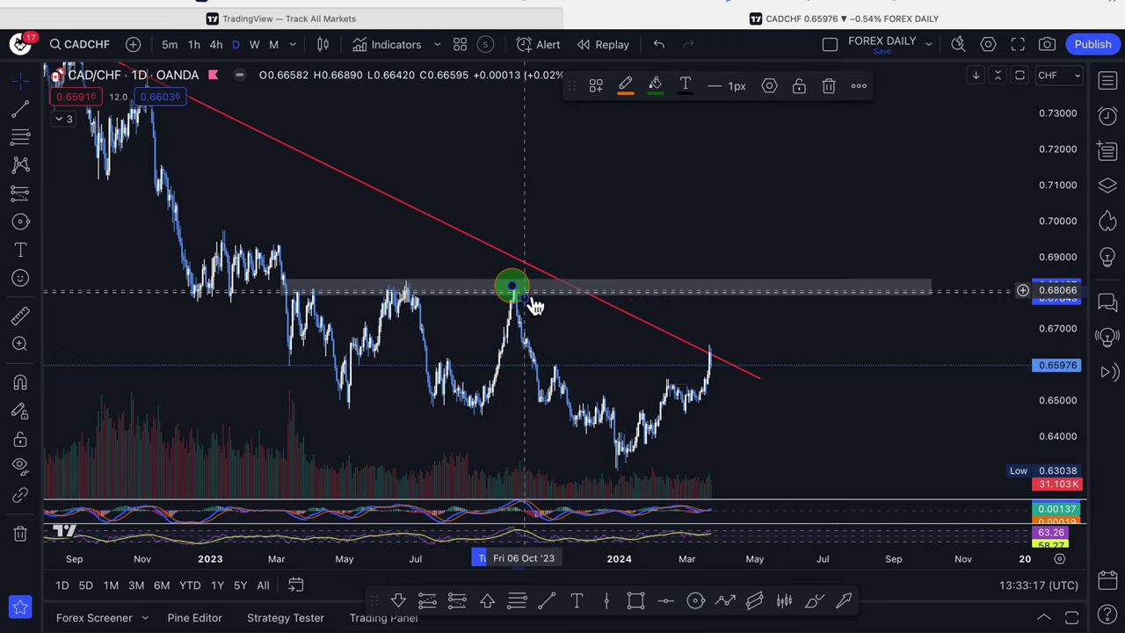
{"action": "mouse_move", "coordinate": [530, 306]}
{"action": "left_mouse_down"}
{"action": "mouse_move", "coordinate": [536, 325]}
{"action": "mouse_move", "coordinate": [525, 301]}
{"action": "mouse_move", "coordinate": [442, 277]}
{"action": "mouse_move", "coordinate": [330, 281]}
{"action": "left_mouse_up"}
{"action": "left_click", "coordinate": [536, 292]}
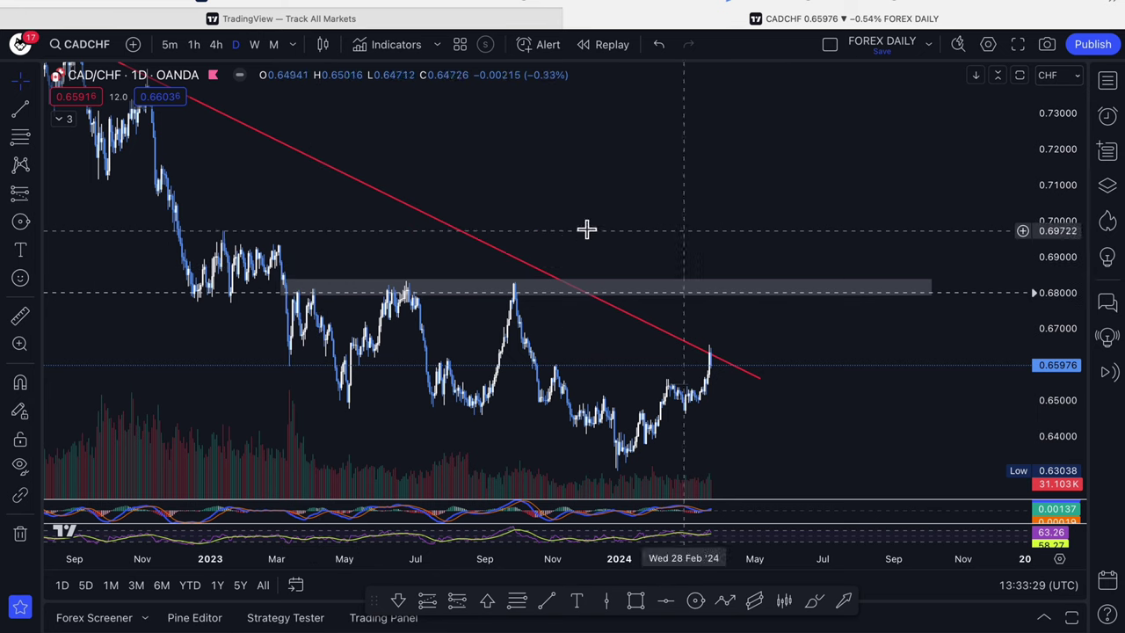
- Pan the chart so the 2023 bars through January 2024 fill the view
{"action": "left_click_drag", "start_coordinate": [615, 231], "coordinate": [910, 251]}
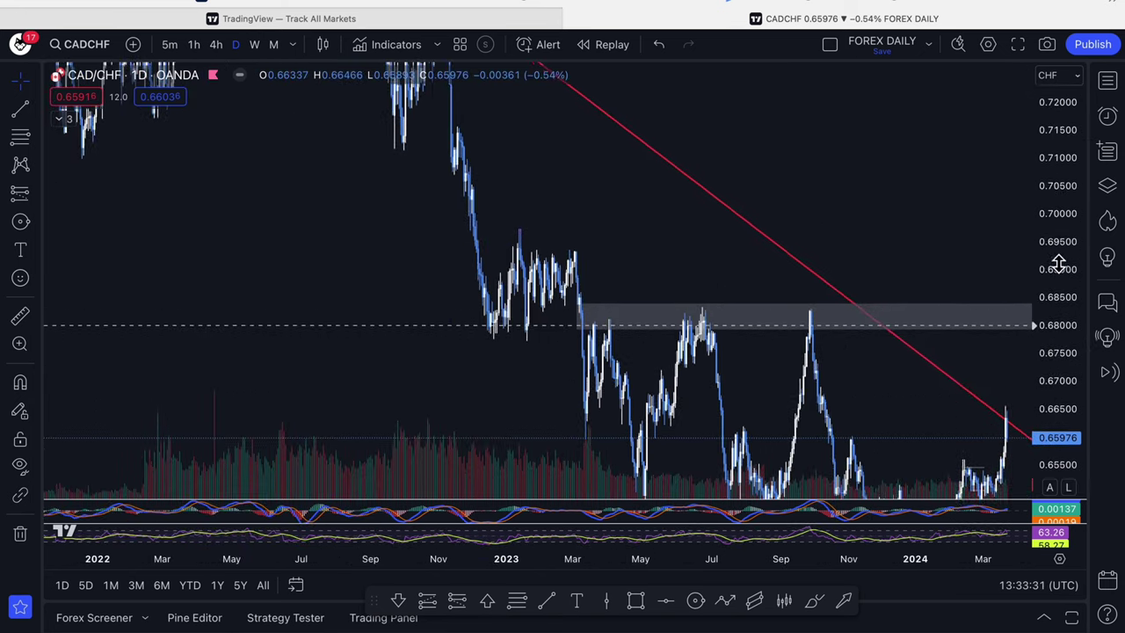
{"action": "scroll", "coordinate": [957, 321], "scroll_direction": "up", "scroll_amount": 10}
{"action": "scroll", "coordinate": [430, 315], "scroll_direction": "down", "scroll_amount": 2}
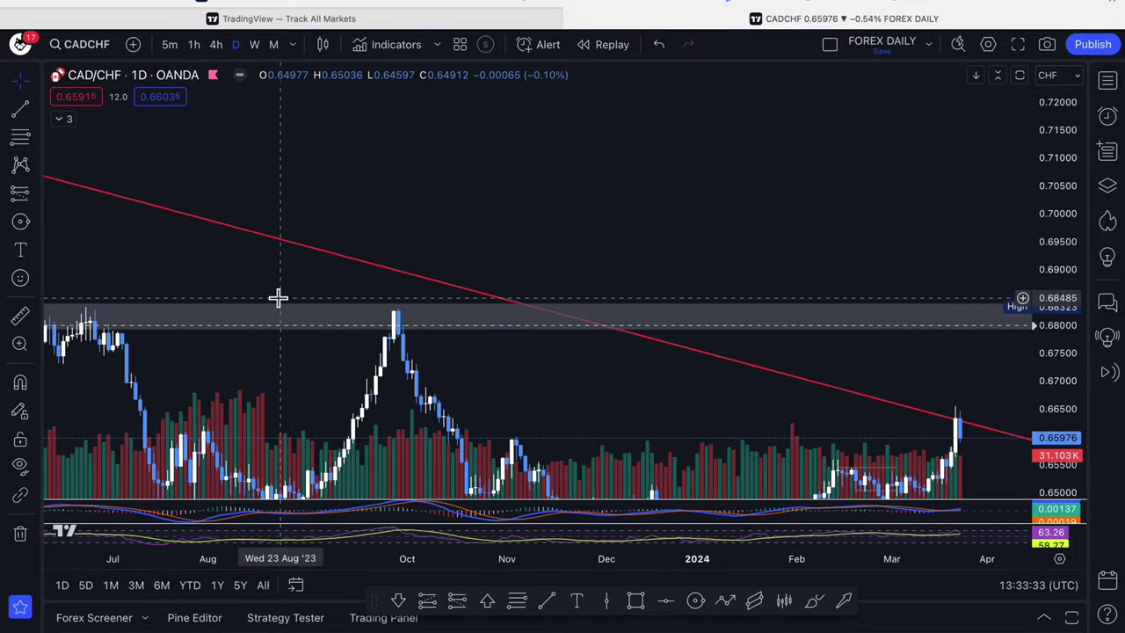
{"action": "left_click_drag", "start_coordinate": [276, 298], "coordinate": [800, 336]}
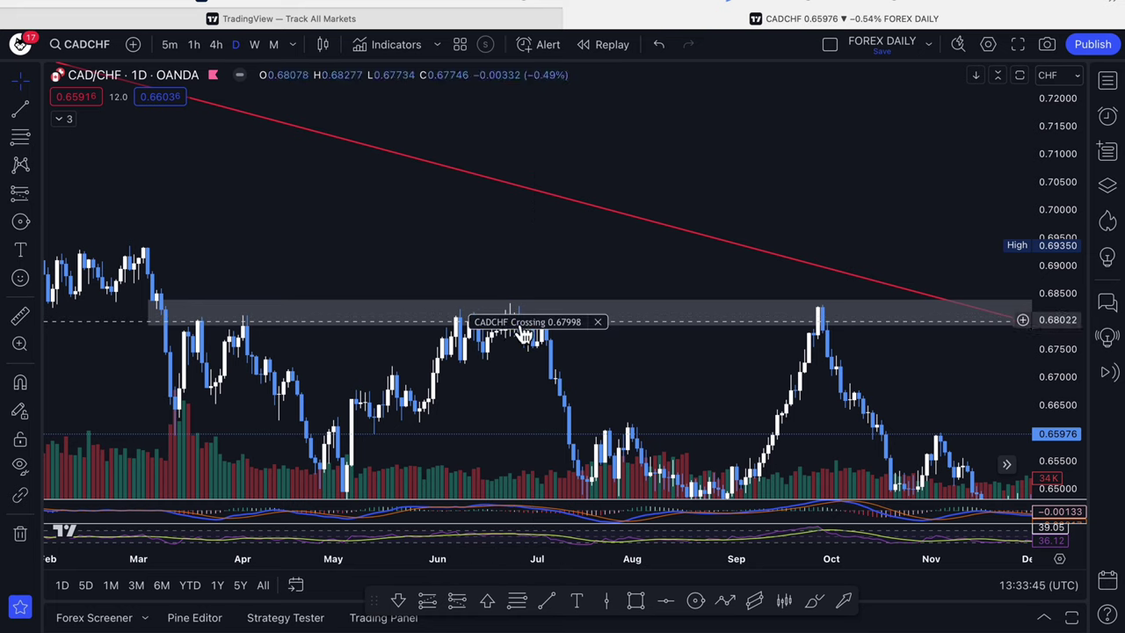
{"action": "scroll", "coordinate": [532, 278], "scroll_direction": "right", "scroll_amount": 5}
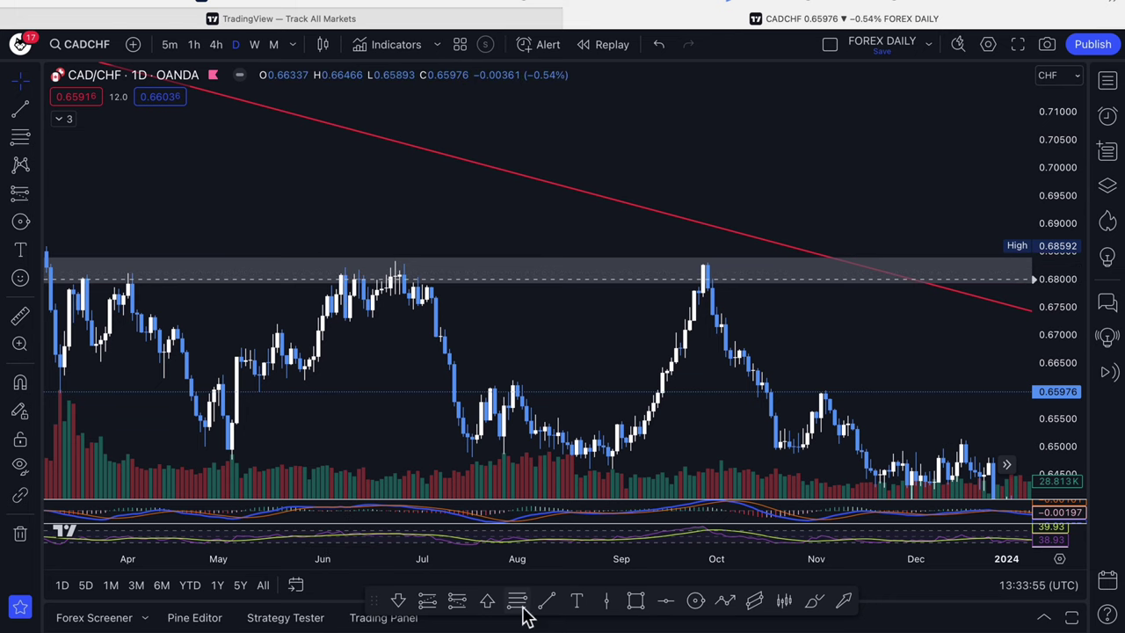
- Place a short position near 0.6799 with stop at the zone top, target at the August low
{"action": "left_click", "coordinate": [459, 602]}
{"action": "left_click", "coordinate": [374, 279]}
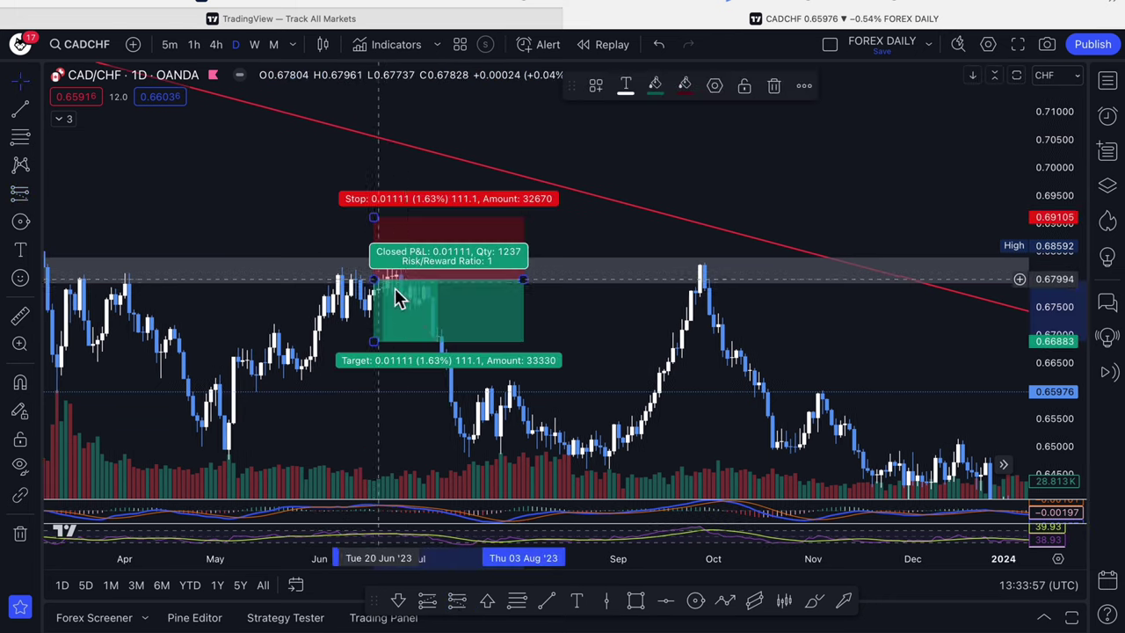
{"action": "left_click_drag", "start_coordinate": [375, 218], "coordinate": [378, 264]}
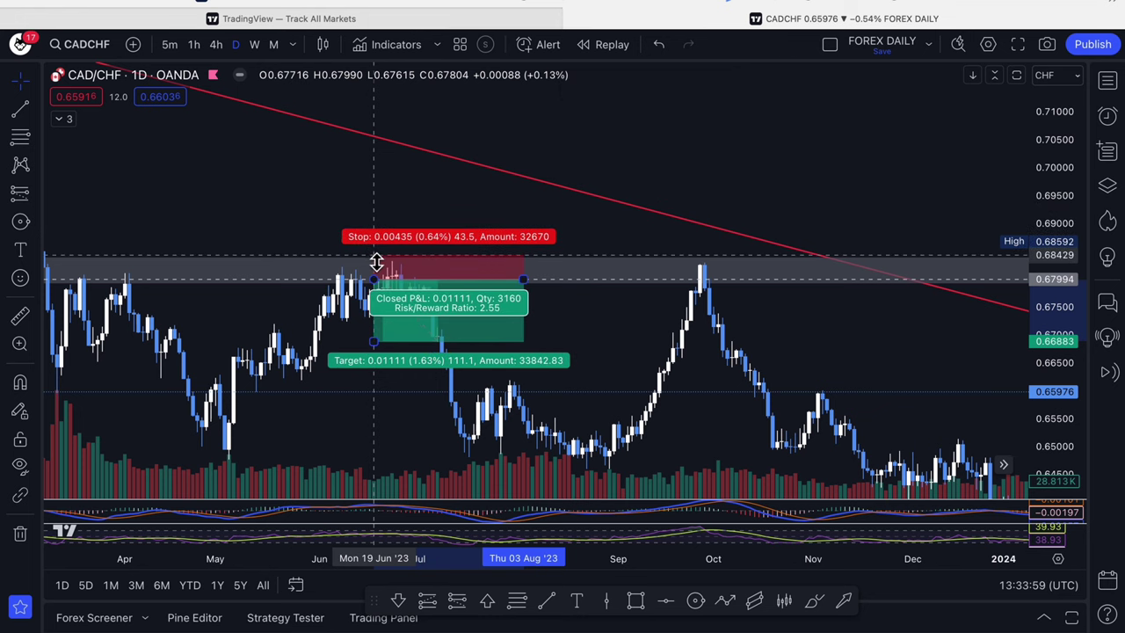
{"action": "left_click_drag", "start_coordinate": [617, 236], "coordinate": [618, 171]}
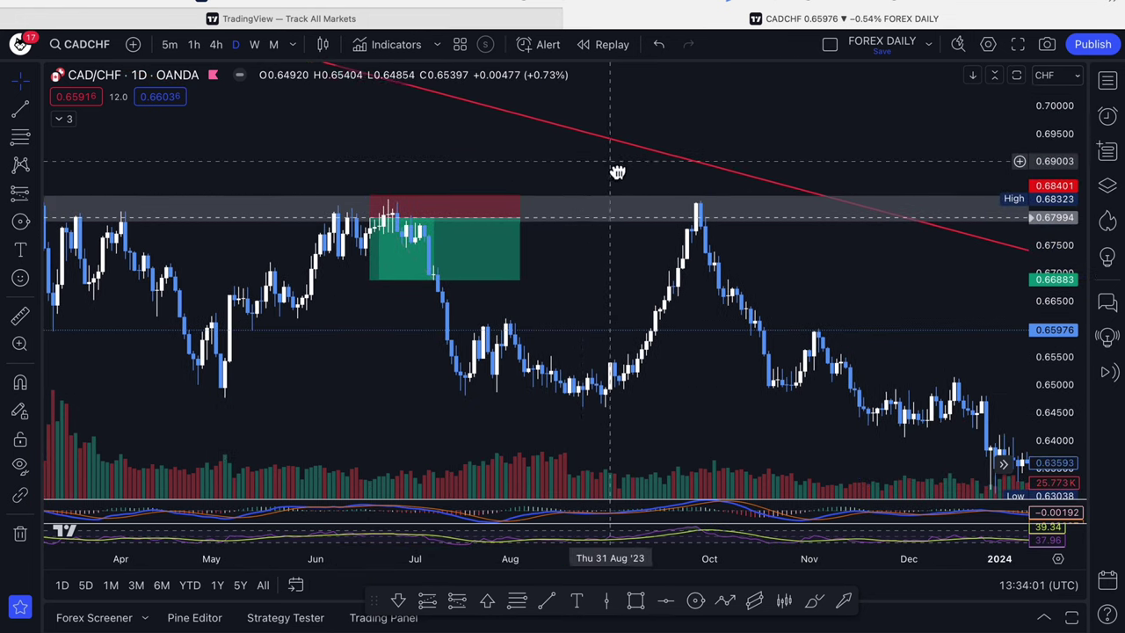
{"action": "left_click_drag", "start_coordinate": [370, 281], "coordinate": [369, 393]}
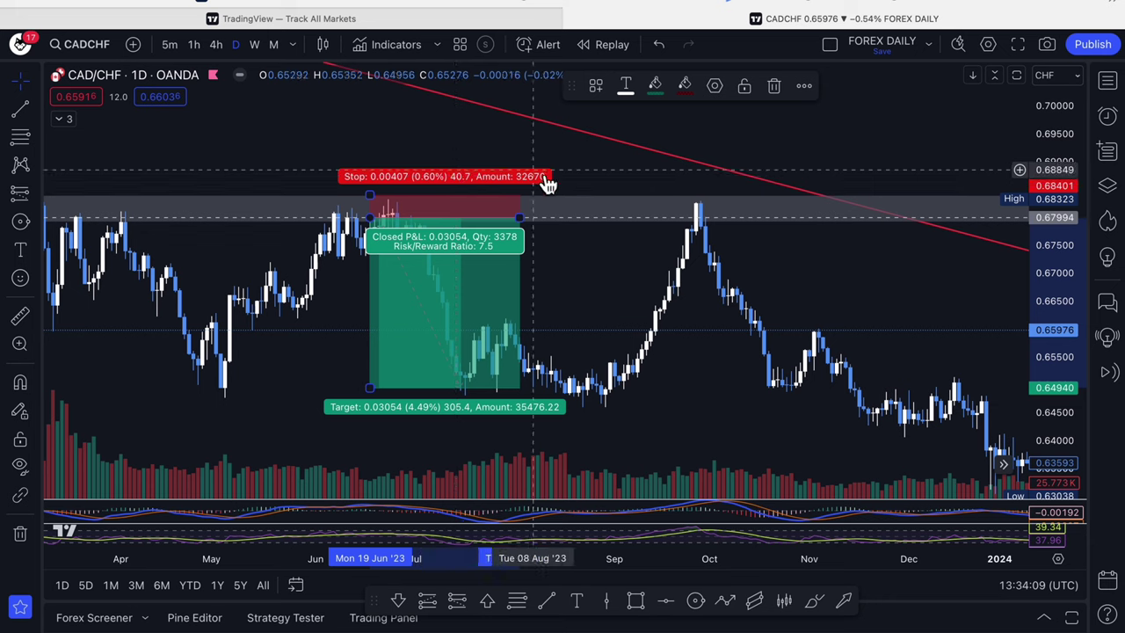
- Delete the short position and zoom out to show 2022–2024
{"action": "left_click", "coordinate": [683, 138]}
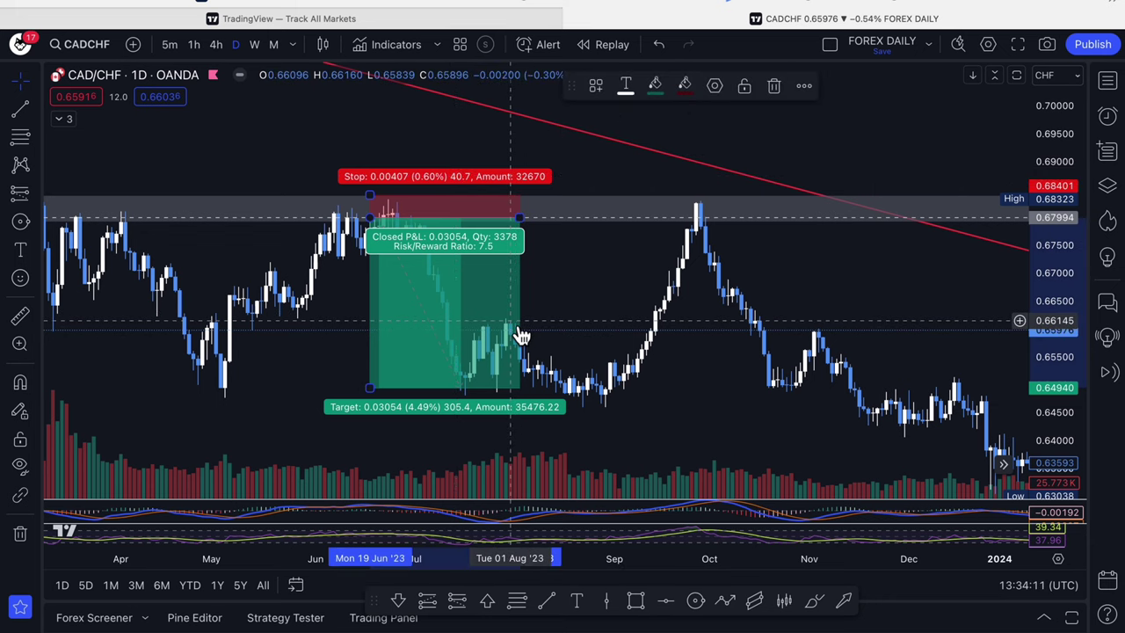
{"action": "key", "text": "Delete"}
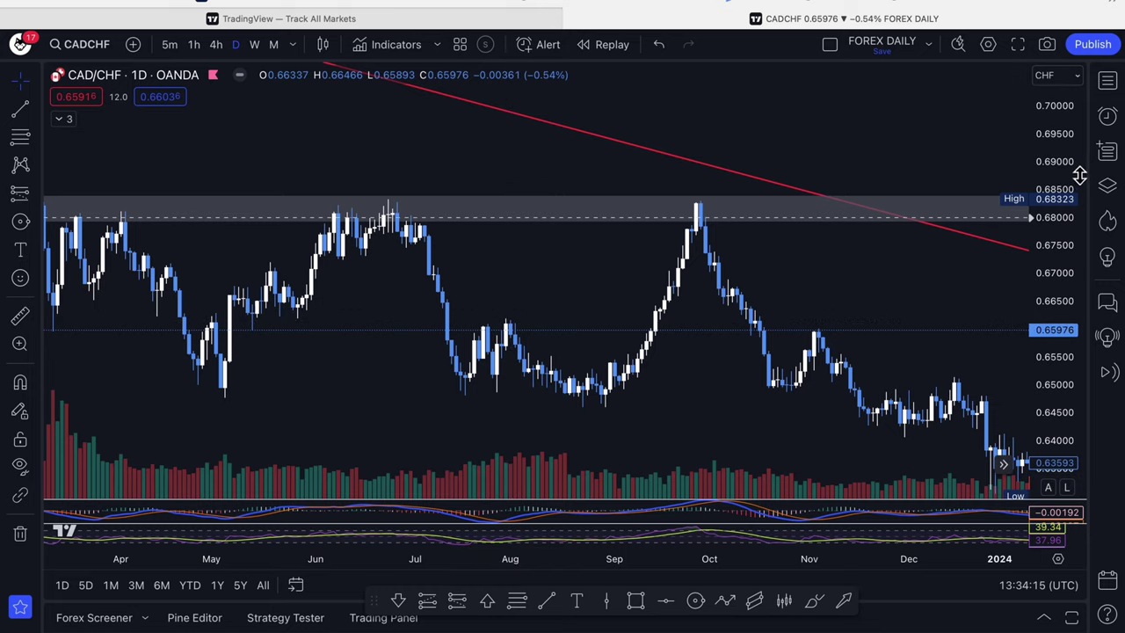
{"action": "left_click_drag", "start_coordinate": [1079, 171], "coordinate": [1049, 363]}
{"action": "scroll", "coordinate": [920, 370], "scroll_direction": "down", "scroll_amount": 2}
{"action": "scroll", "coordinate": [920, 371], "scroll_direction": "down", "scroll_amount": 3}
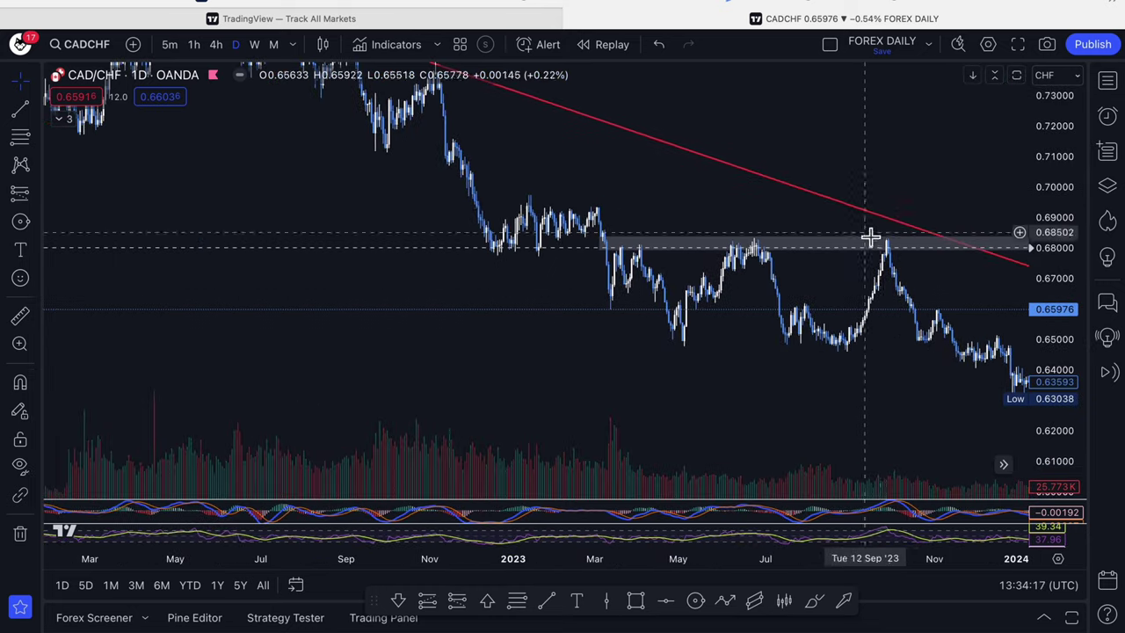
- Pan and rescale the chart to show 2023 onward with empty future space on the right
{"action": "mouse_move", "coordinate": [908, 183]}
{"action": "left_mouse_down"}
{"action": "mouse_move", "coordinate": [553, 290]}
{"action": "mouse_move", "coordinate": [629, 271]}
{"action": "left_mouse_up"}
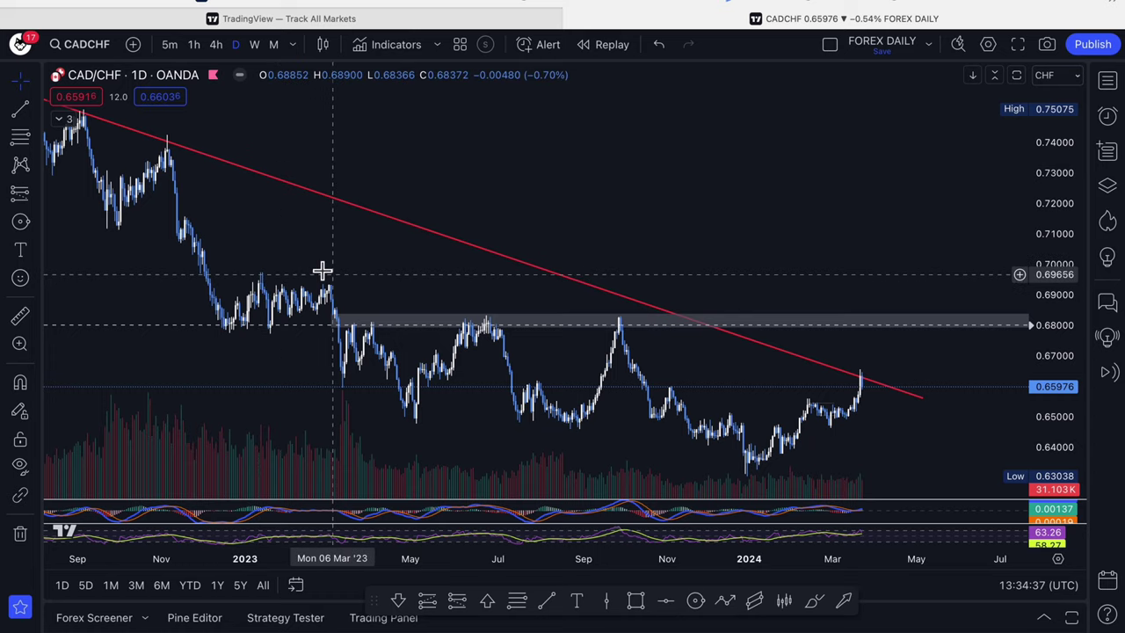
{"action": "left_click_drag", "start_coordinate": [322, 270], "coordinate": [929, 256]}
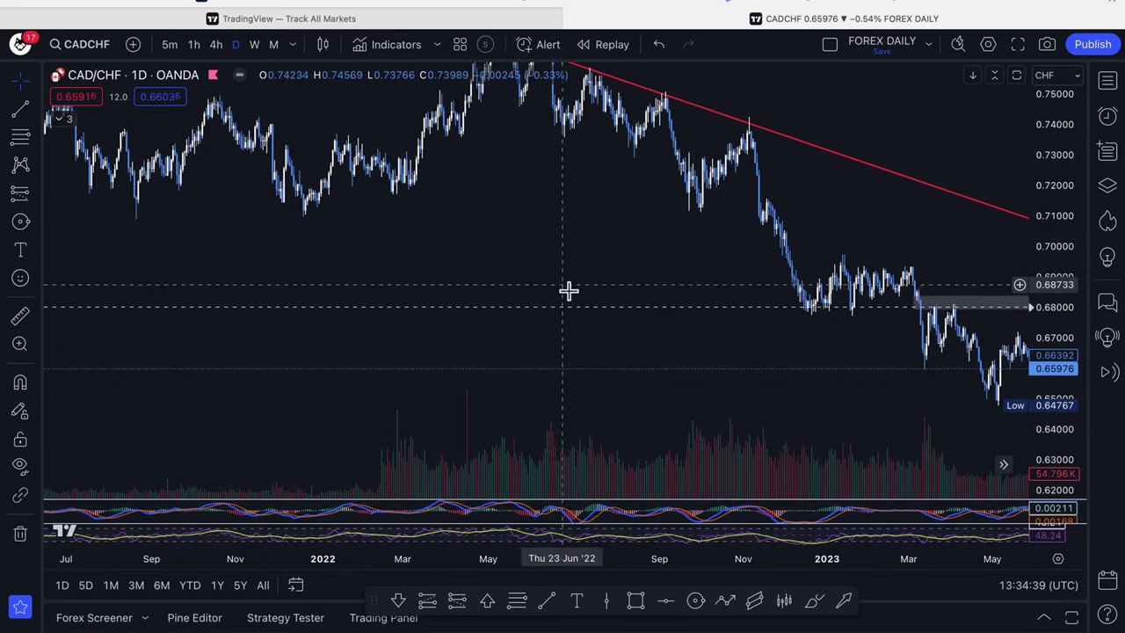
{"action": "scroll", "coordinate": [568, 290], "scroll_direction": "down", "scroll_amount": 5}
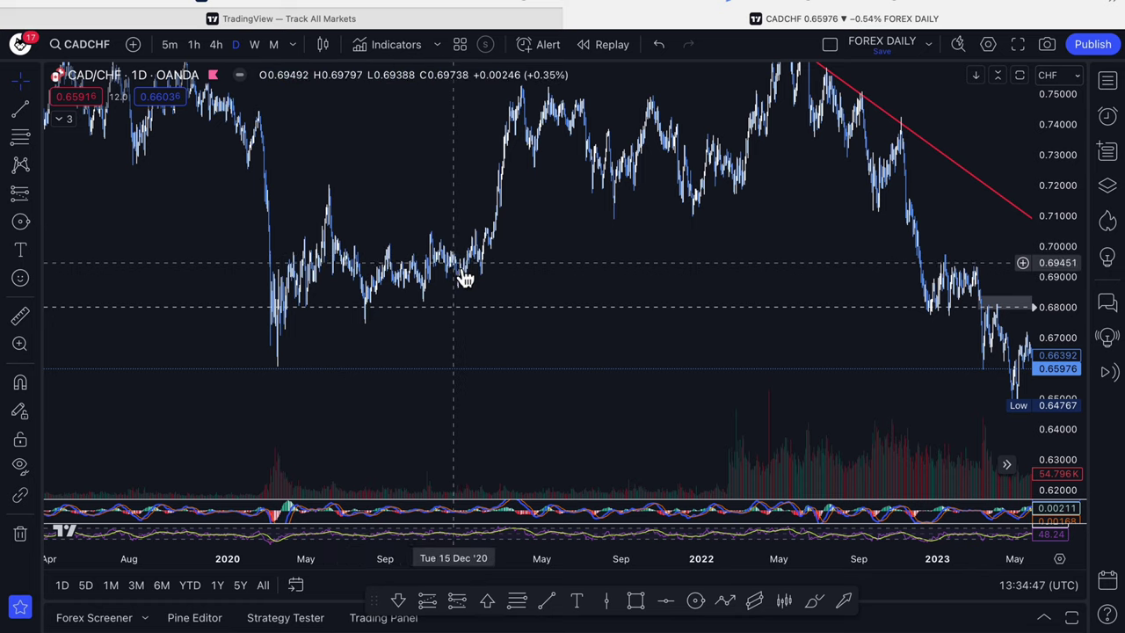
{"action": "scroll", "coordinate": [673, 286], "scroll_direction": "up", "scroll_amount": 5}
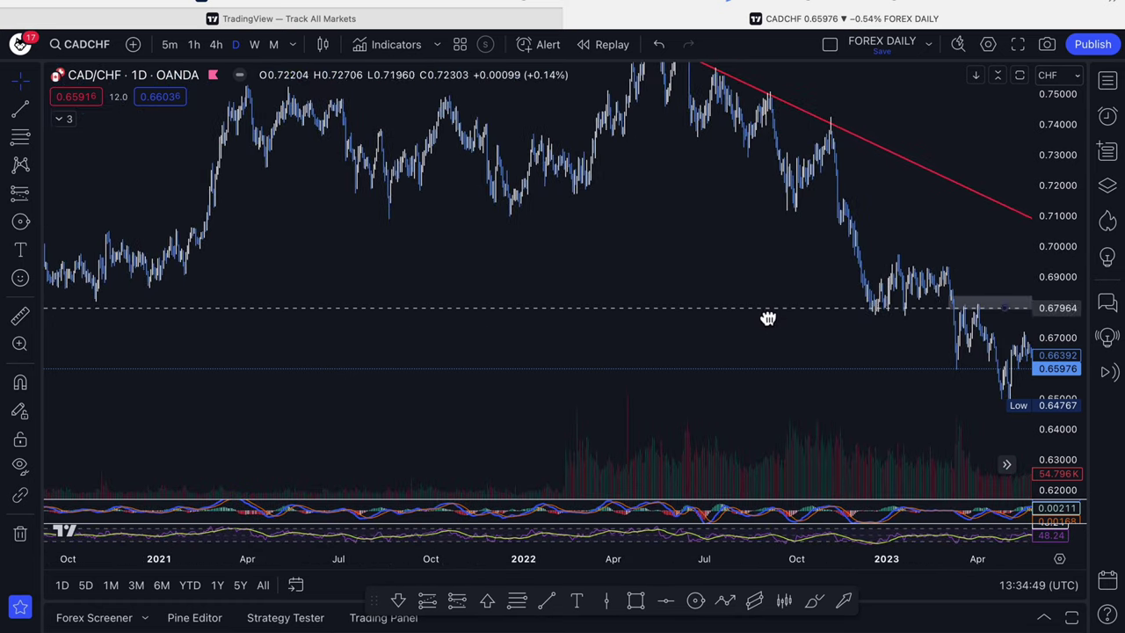
{"action": "left_click_drag", "start_coordinate": [801, 282], "coordinate": [317, 302]}
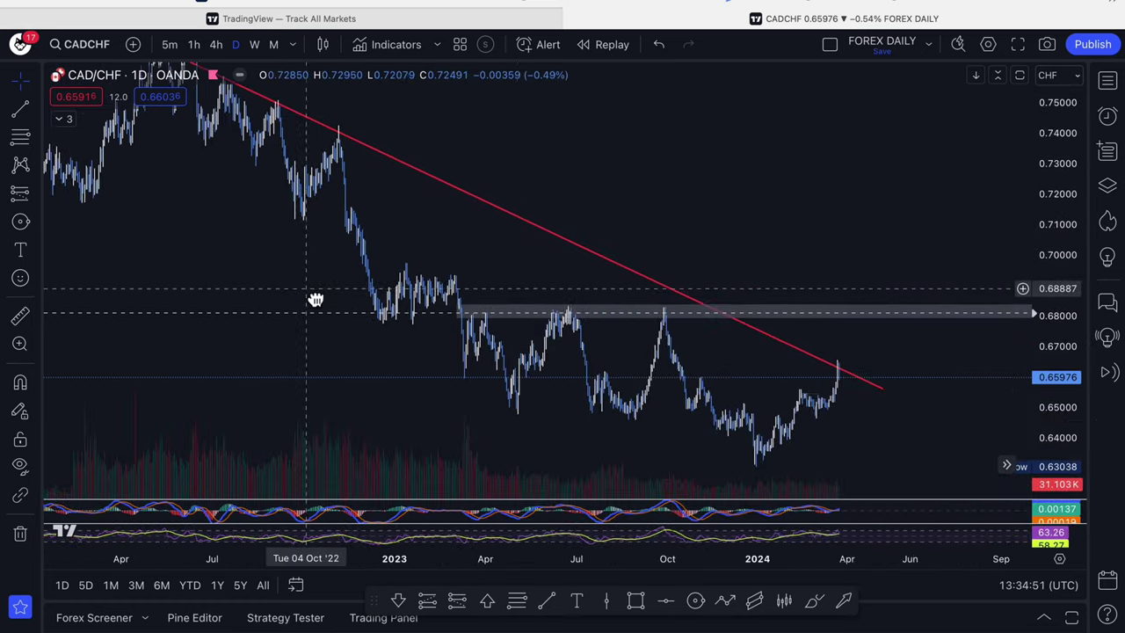
{"action": "left_click_drag", "start_coordinate": [1050, 374], "coordinate": [1064, 188]}
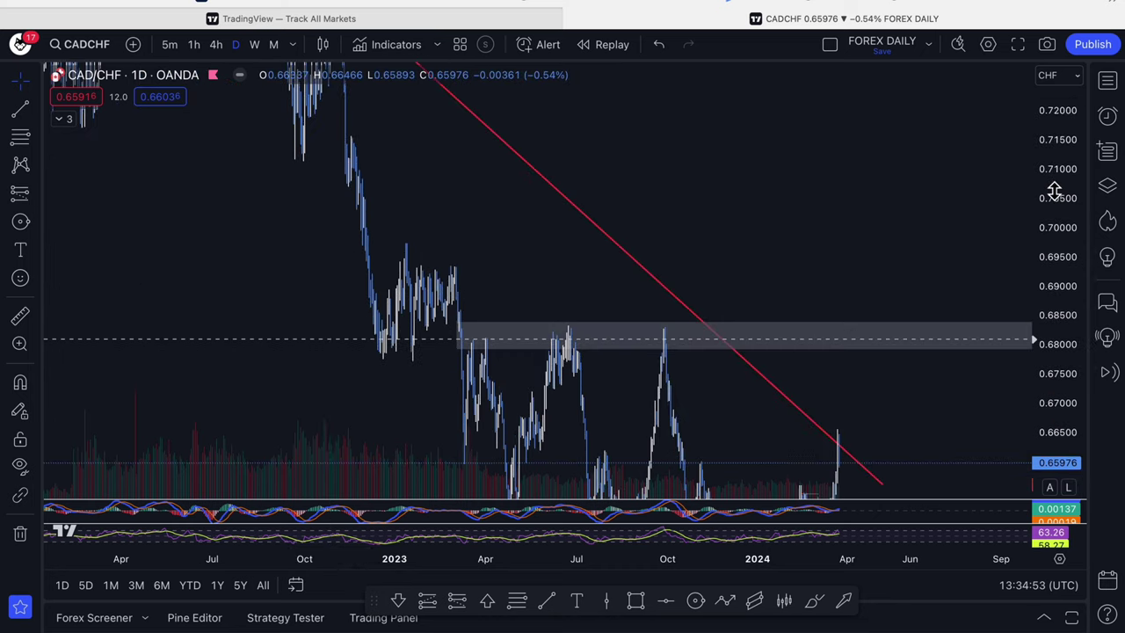
{"action": "mouse_move", "coordinate": [914, 229]}
{"action": "left_mouse_down"}
{"action": "mouse_move", "coordinate": [595, 264]}
{"action": "mouse_move", "coordinate": [620, 254]}
{"action": "left_mouse_up"}
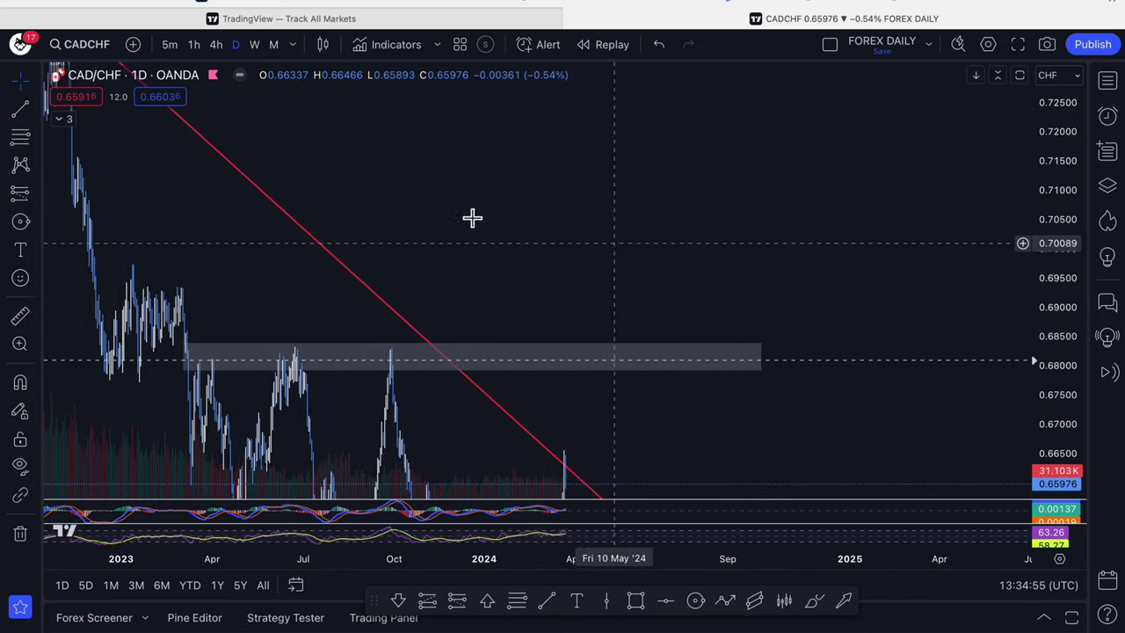
- Draw a thin zone over the early-2023 highs, extended to October 2024
{"action": "left_click", "coordinate": [638, 604]}
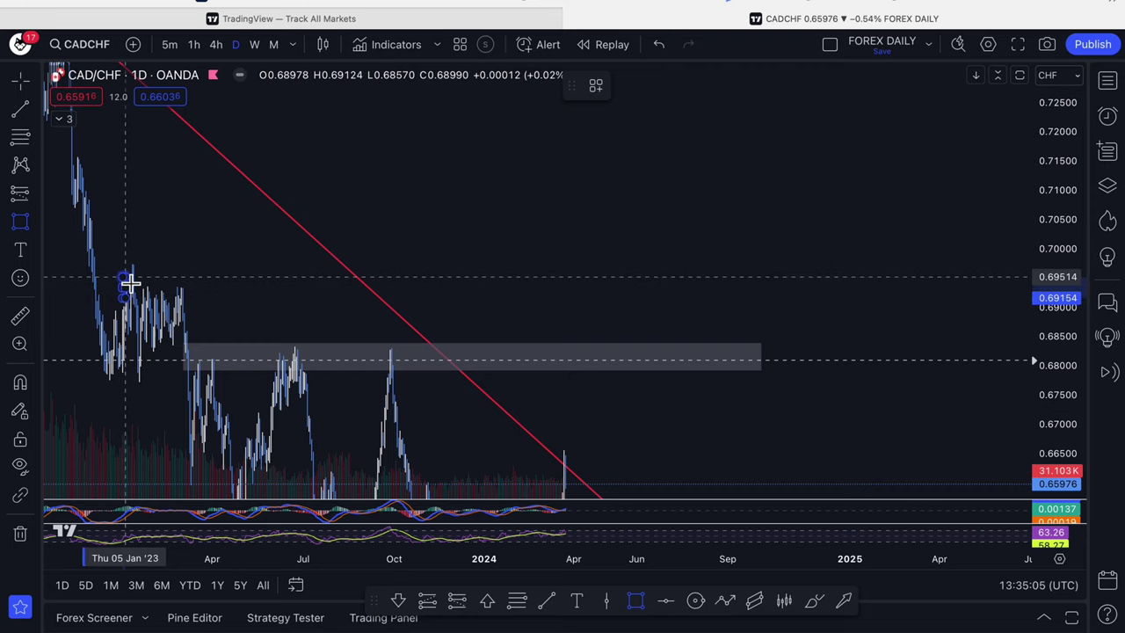
{"action": "left_click_drag", "start_coordinate": [143, 286], "coordinate": [297, 292]}
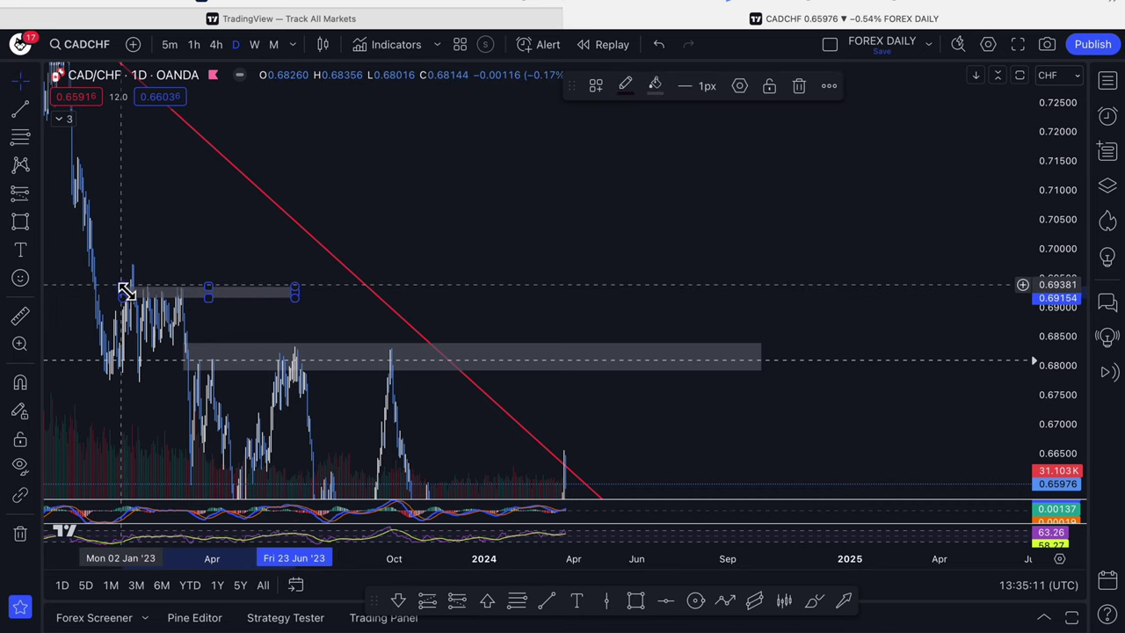
{"action": "left_click_drag", "start_coordinate": [127, 292], "coordinate": [127, 246]}
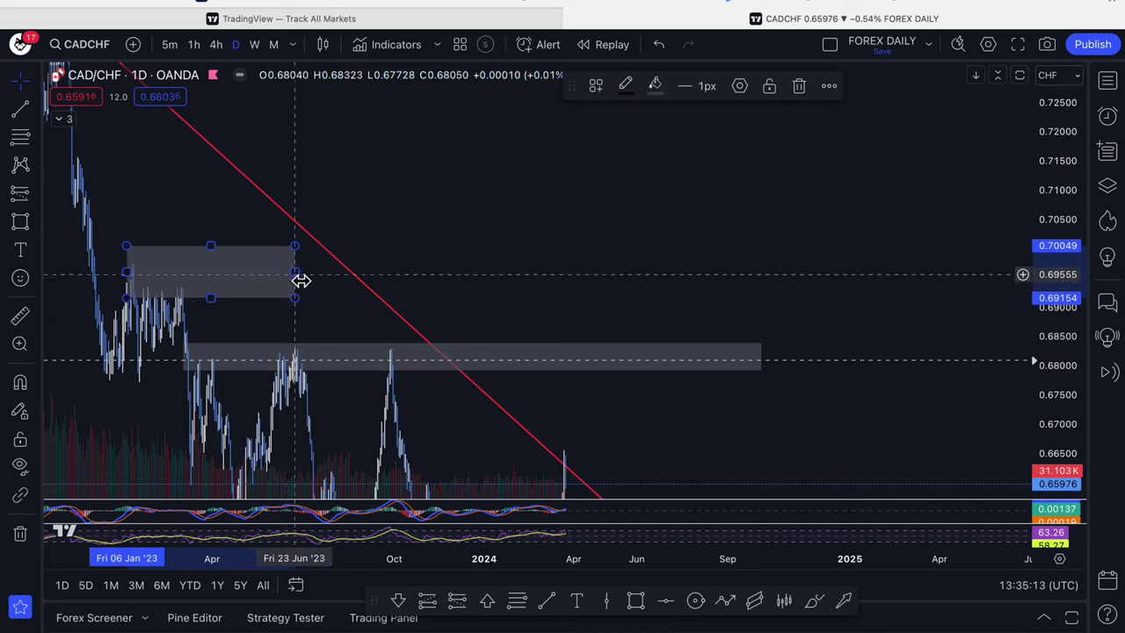
{"action": "left_click_drag", "start_coordinate": [300, 279], "coordinate": [771, 285]}
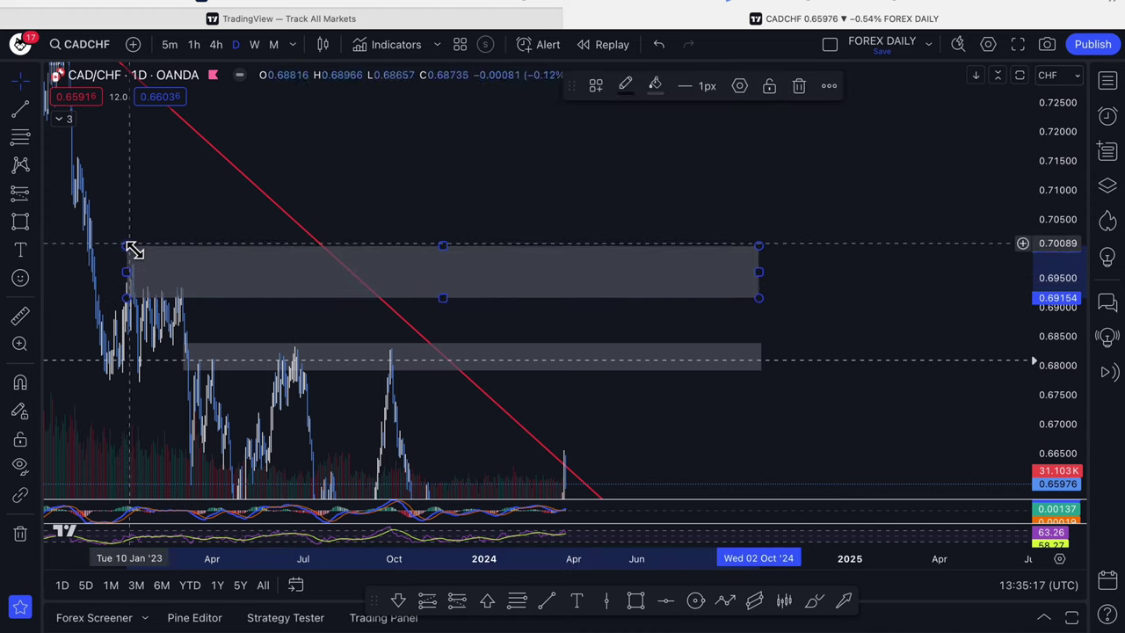
{"action": "left_click_drag", "start_coordinate": [447, 254], "coordinate": [446, 295]}
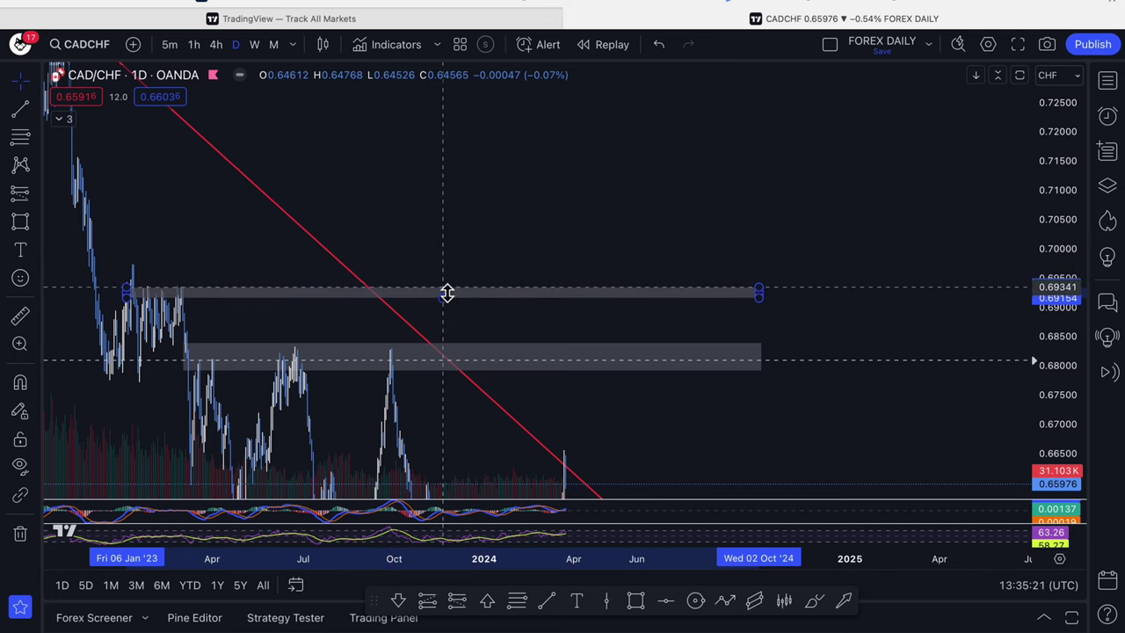
- Nudge the lower zone's top edge down and frame both zones in view
{"action": "left_click", "coordinate": [605, 261]}
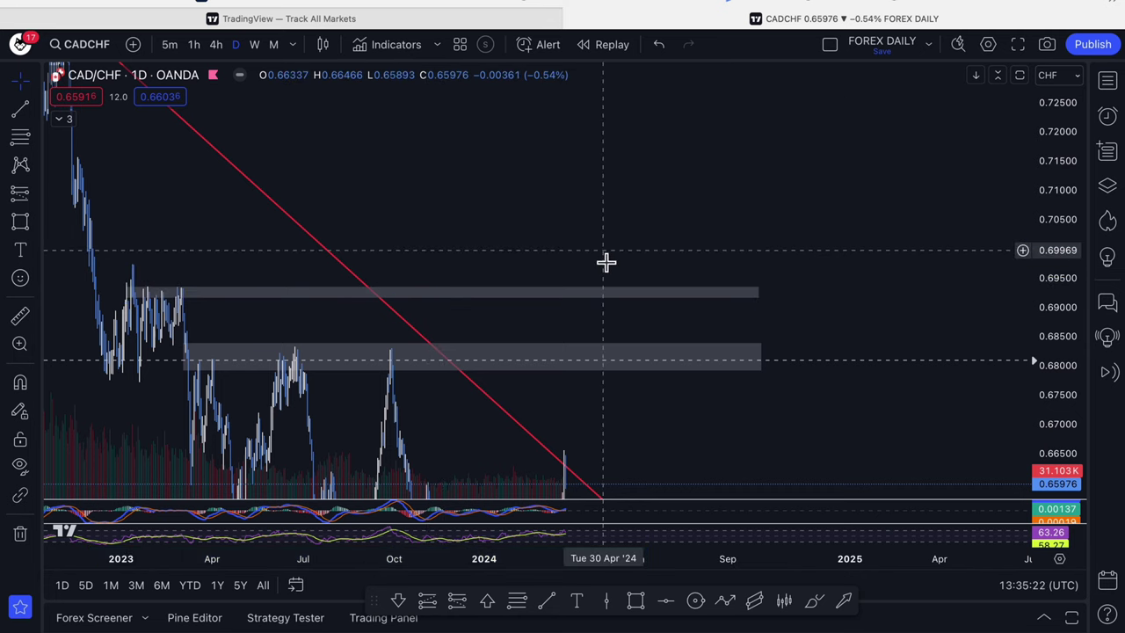
{"action": "left_click", "coordinate": [477, 351]}
{"action": "left_click_drag", "start_coordinate": [477, 350], "coordinate": [478, 359]}
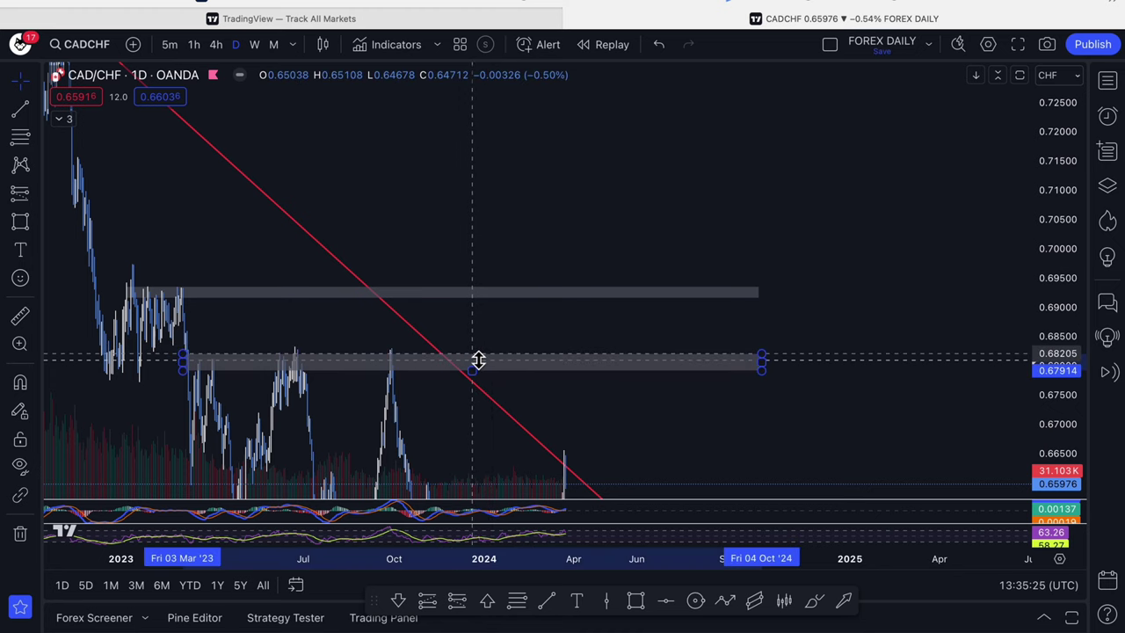
{"action": "left_click_drag", "start_coordinate": [658, 254], "coordinate": [808, 211]}
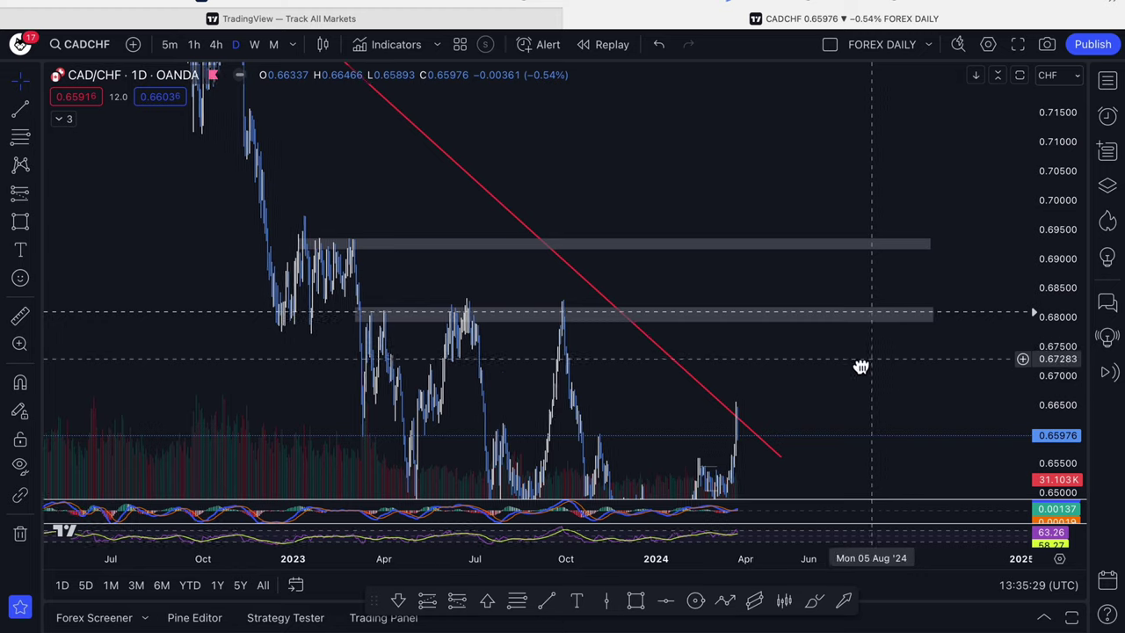
{"action": "left_click_drag", "start_coordinate": [861, 369], "coordinate": [740, 333]}
- Add a size-12 "resistance" text label to the upper grey zone
{"action": "left_click", "coordinate": [756, 208]}
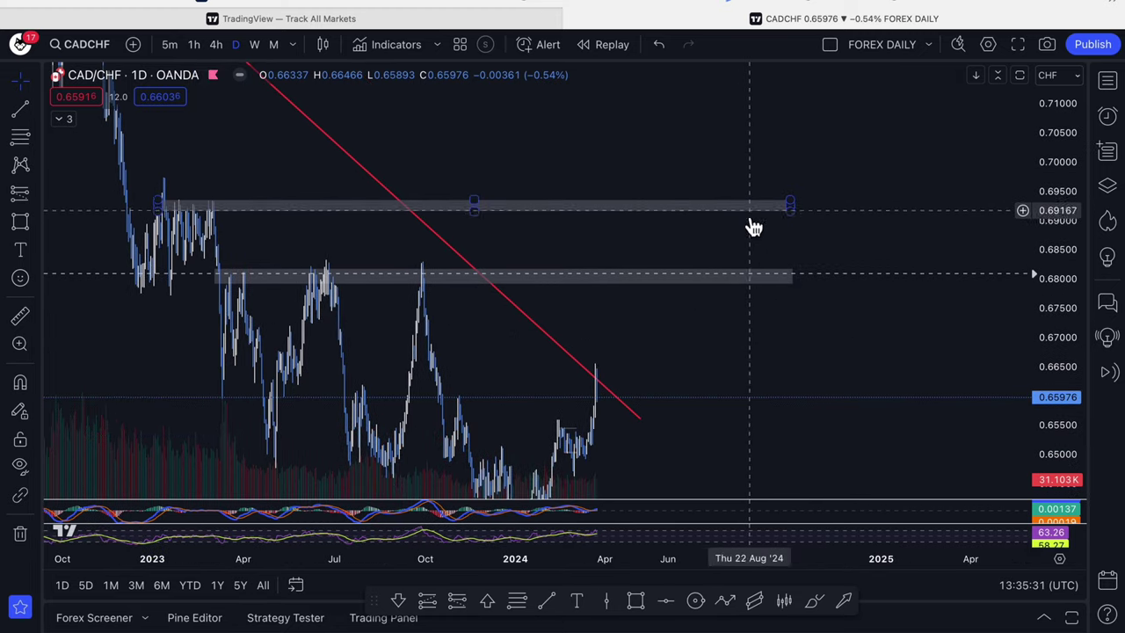
{"action": "double_click", "coordinate": [678, 218]}
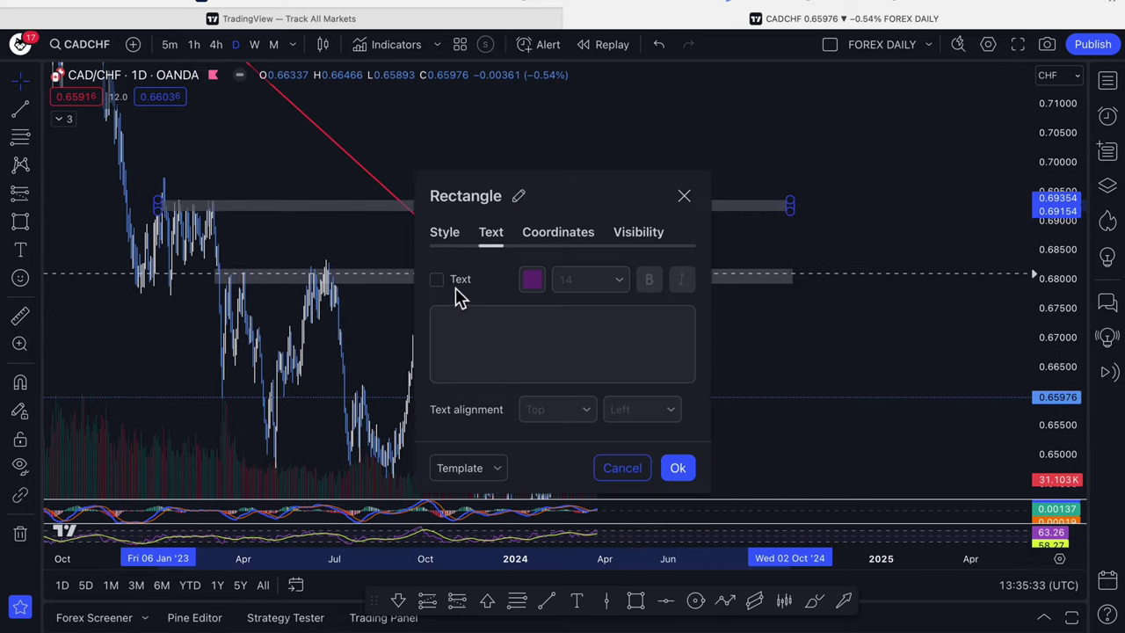
{"action": "left_click", "coordinate": [536, 281]}
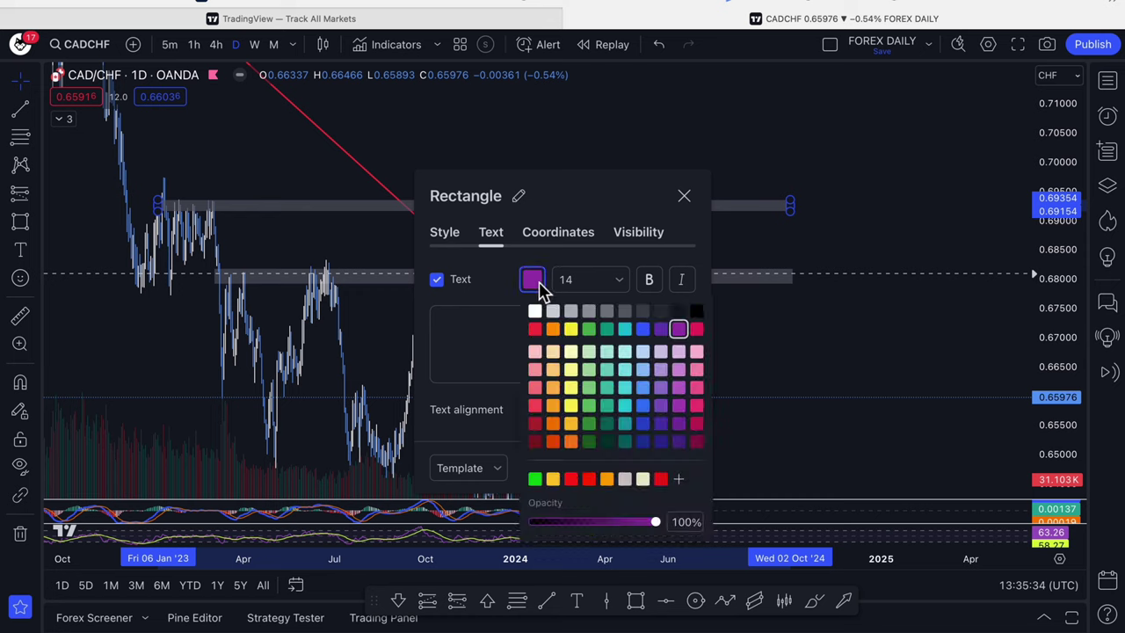
{"action": "left_click", "coordinate": [597, 281]}
{"action": "left_click", "coordinate": [565, 360]}
{"action": "left_click", "coordinate": [536, 345]}
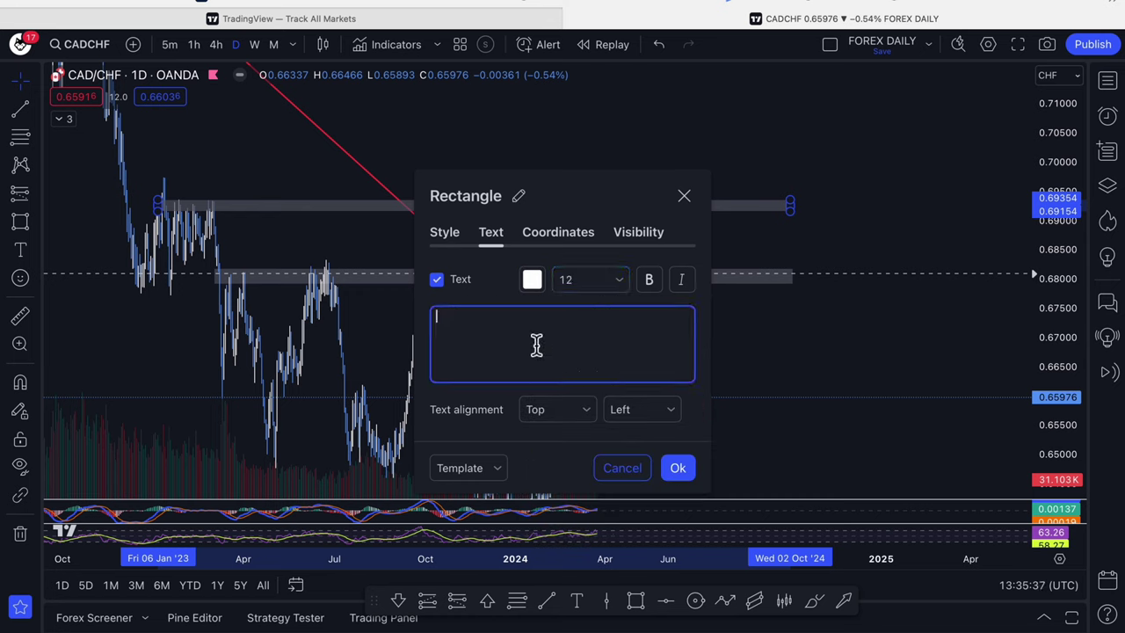
{"action": "type", "text": "resistance"}
{"action": "left_click", "coordinate": [691, 472]}
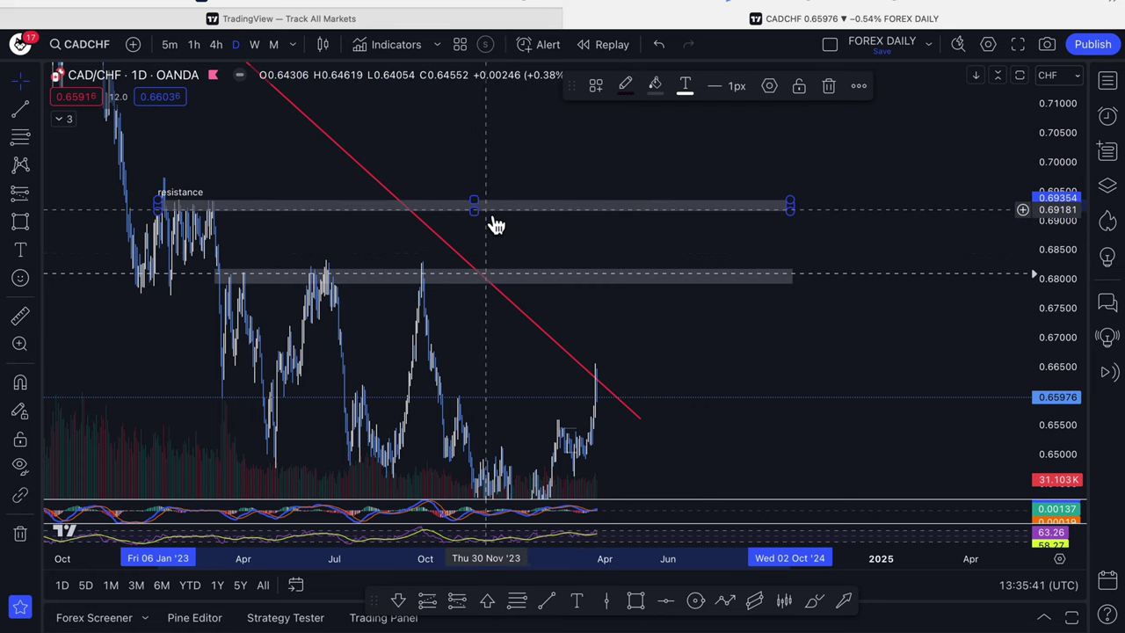
- Align the upper zone's label to the right end and bottom
{"action": "double_click", "coordinate": [493, 219]}
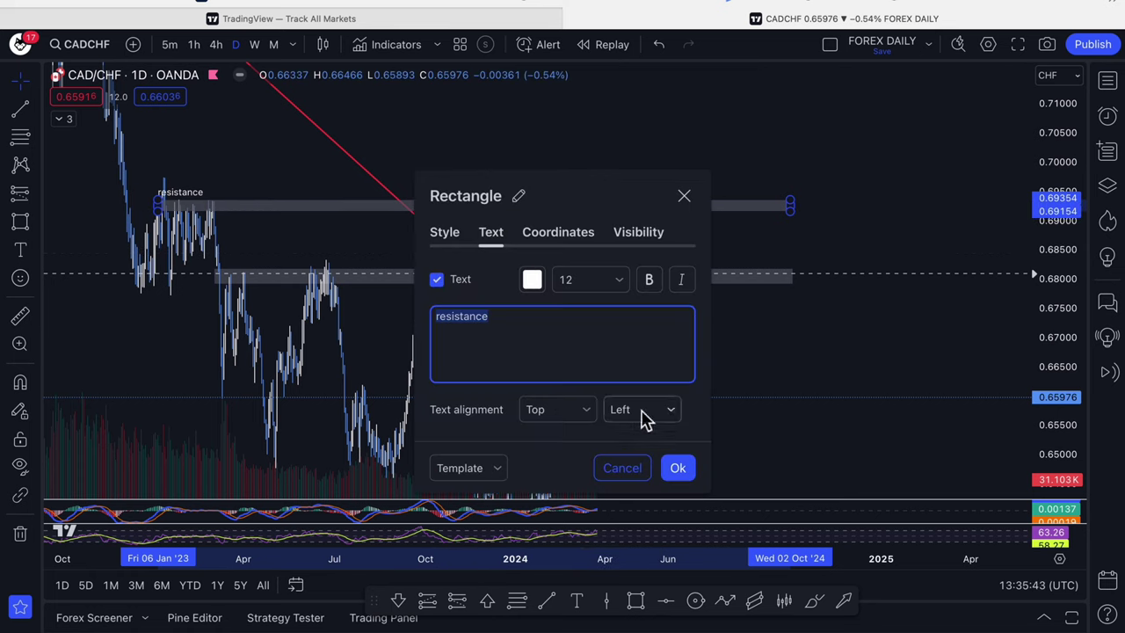
{"action": "left_click", "coordinate": [672, 413]}
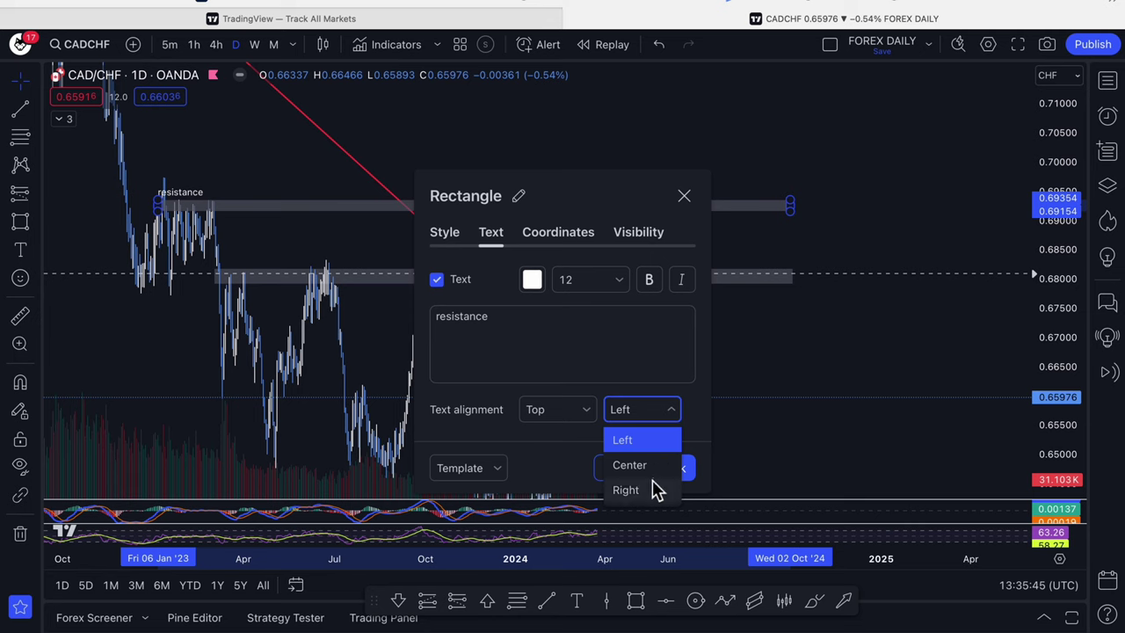
{"action": "left_click", "coordinate": [655, 490]}
{"action": "left_click", "coordinate": [587, 413]}
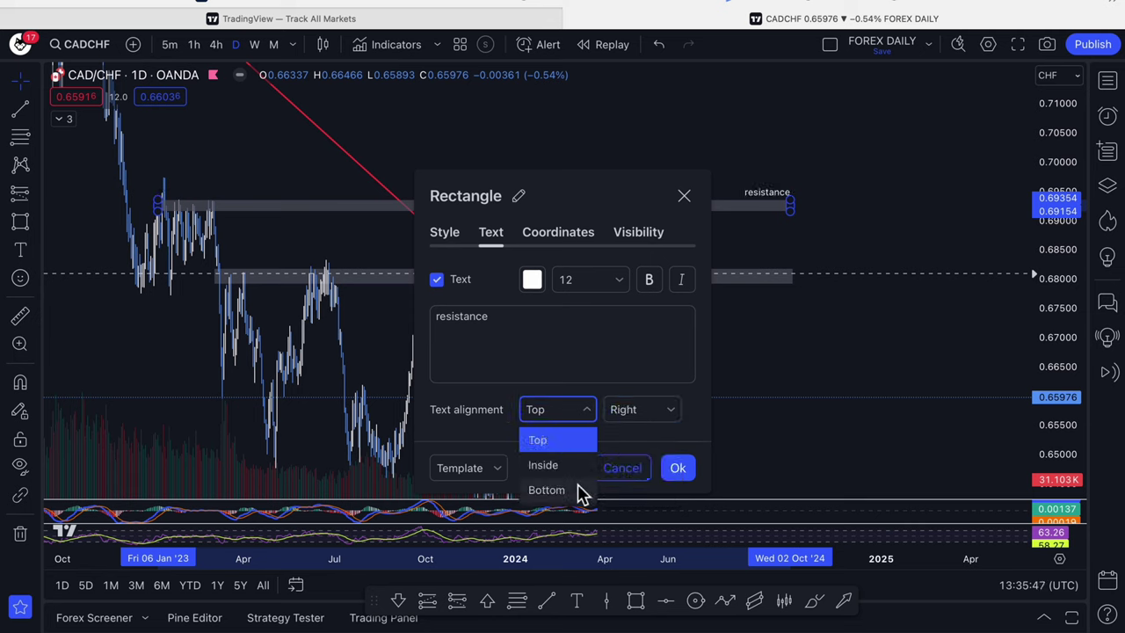
{"action": "left_click", "coordinate": [546, 489]}
{"action": "left_click", "coordinate": [678, 471]}
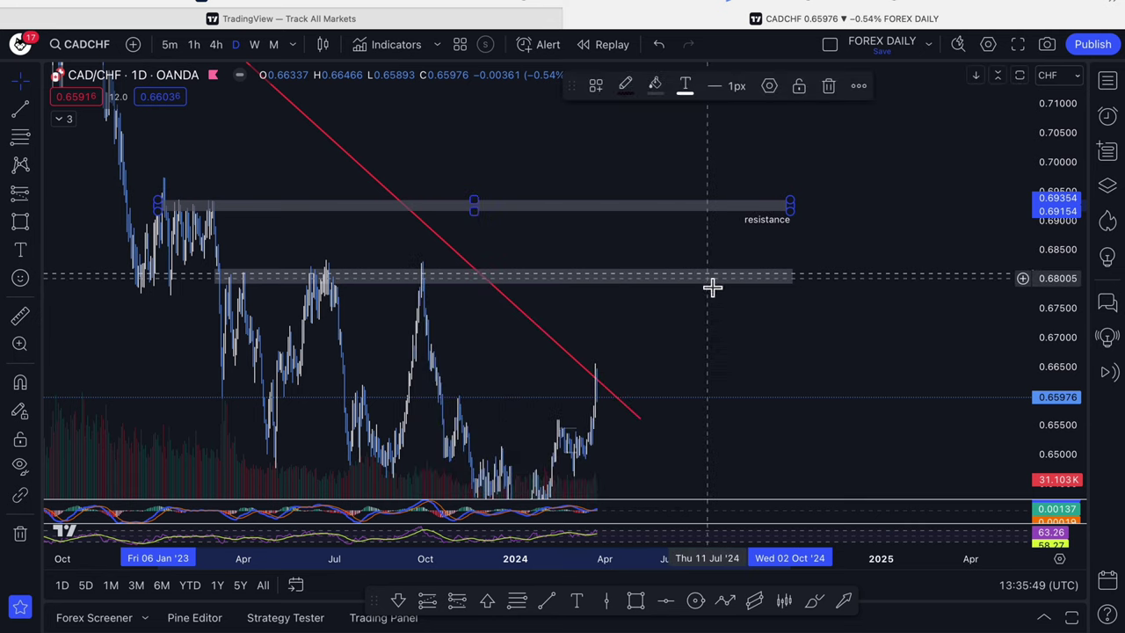
{"action": "double_click", "coordinate": [712, 279]}
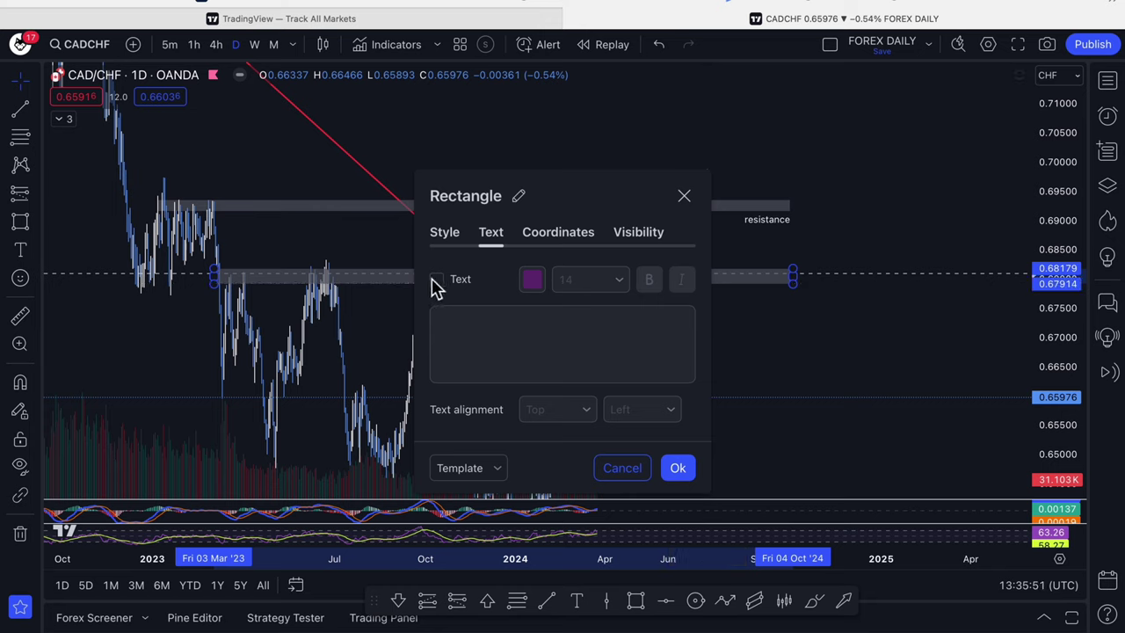
- Give the lower zone a white, size-12 "resistance" label aligned bottom-right
{"action": "left_click", "coordinate": [436, 279]}
{"action": "left_click", "coordinate": [530, 281]}
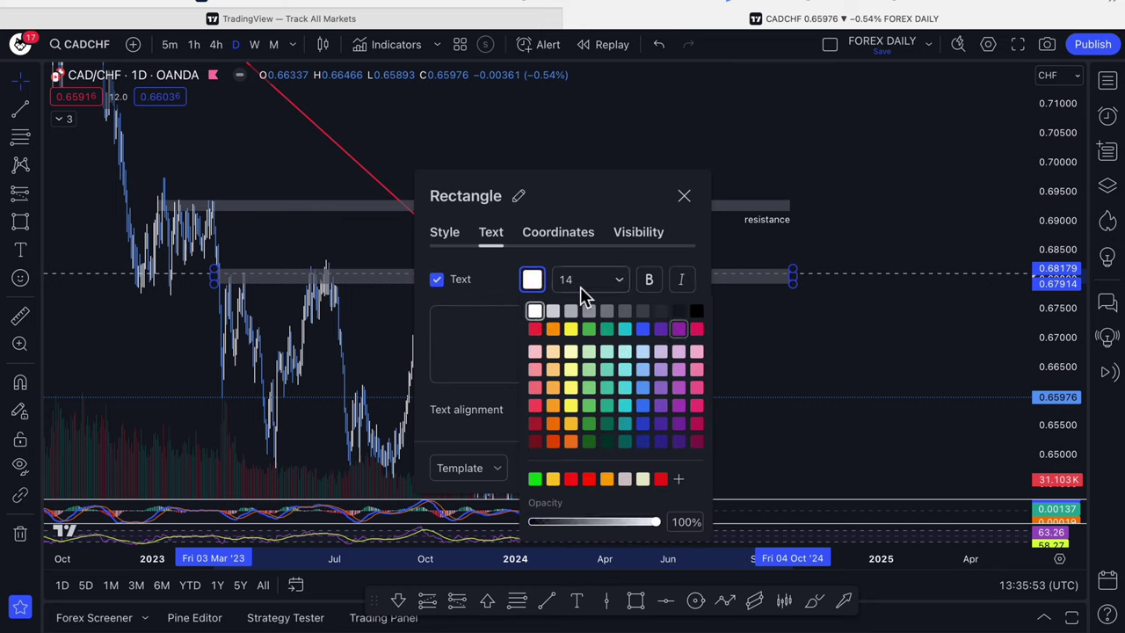
{"action": "left_click", "coordinate": [626, 283]}
{"action": "left_click", "coordinate": [590, 362]}
{"action": "left_click", "coordinate": [561, 362]}
{"action": "type", "text": "resistance"}
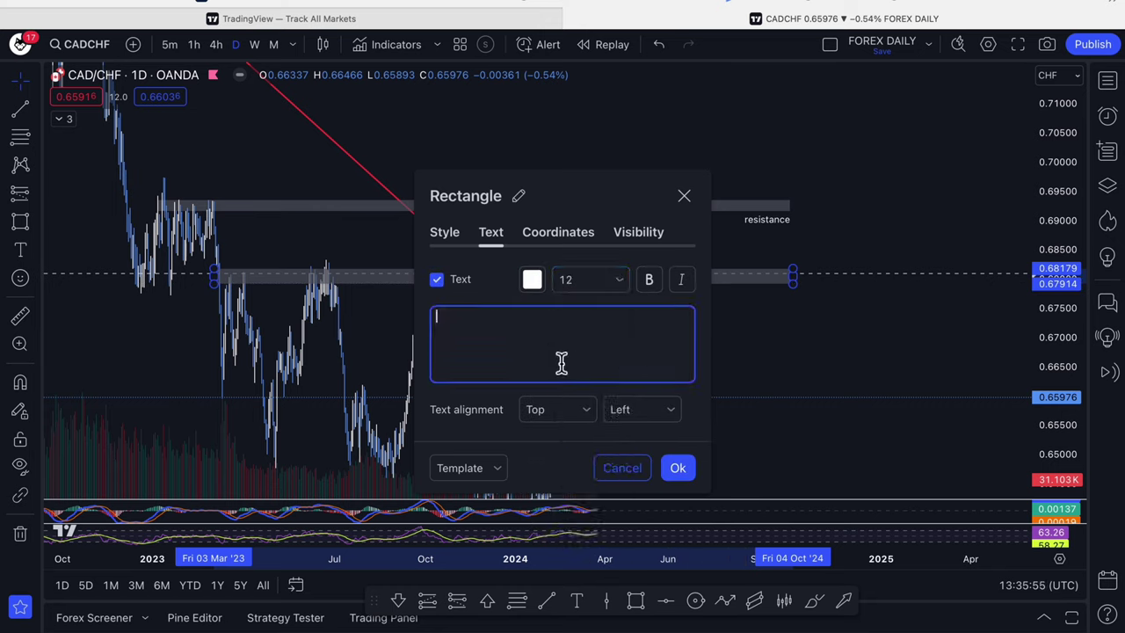
{"action": "left_click", "coordinate": [589, 414]}
{"action": "left_click", "coordinate": [548, 490]}
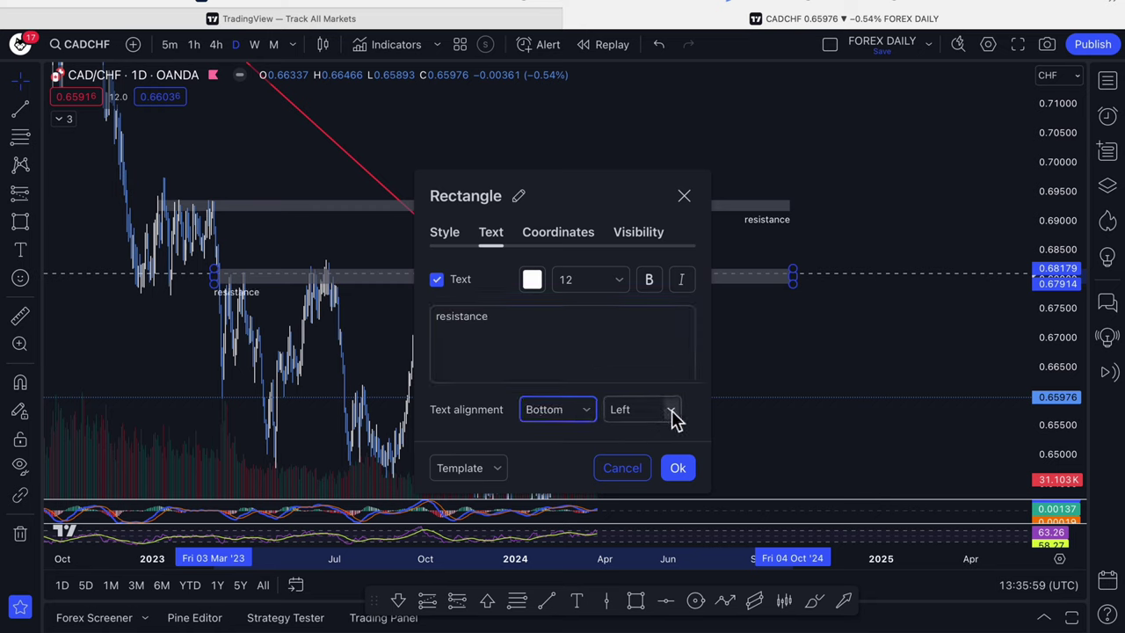
{"action": "left_click", "coordinate": [671, 413]}
{"action": "left_click", "coordinate": [645, 495]}
{"action": "left_click", "coordinate": [678, 472]}
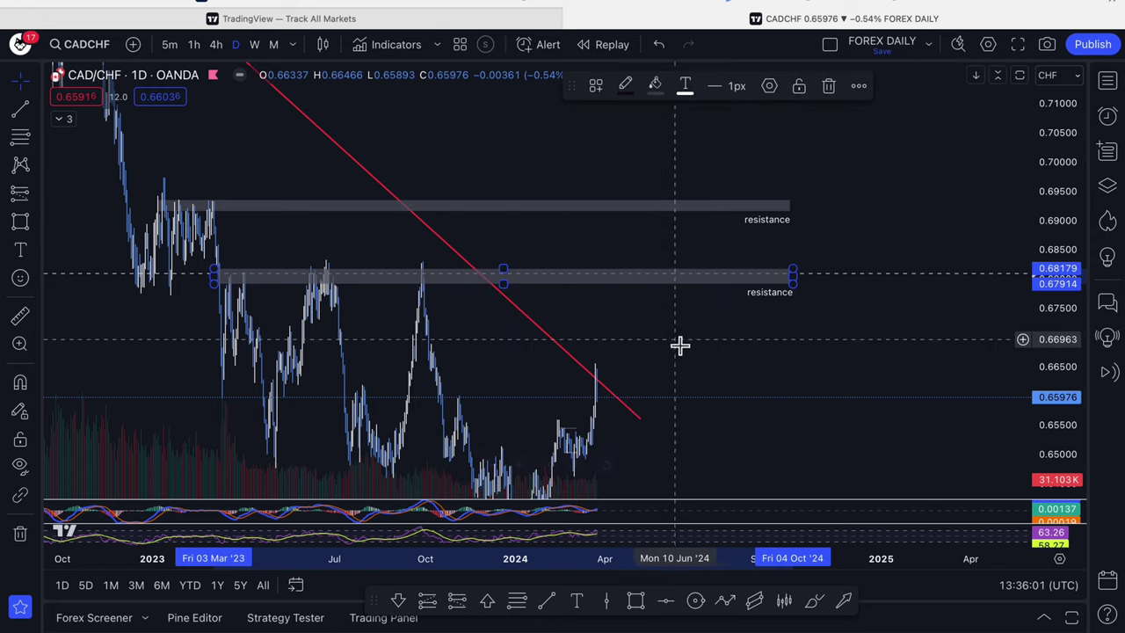
- Pan and compress the price scale so the downtrend and 0.63 recent low show, with space on the right
{"action": "left_click_drag", "start_coordinate": [696, 346], "coordinate": [818, 353]}
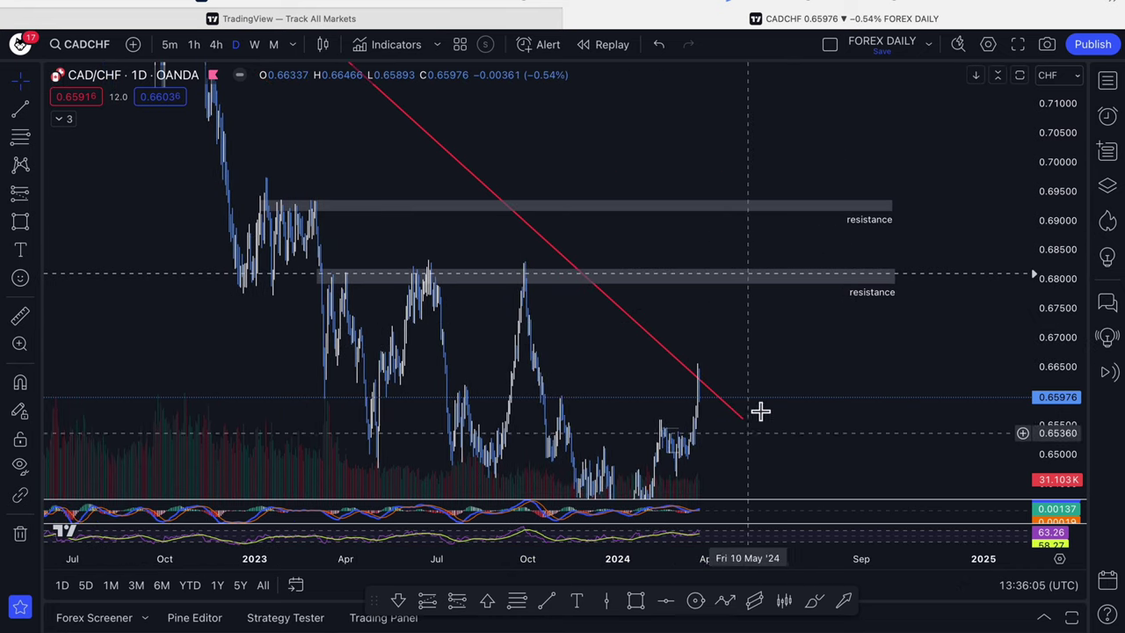
{"action": "left_click_drag", "start_coordinate": [1040, 166], "coordinate": [1040, 255]}
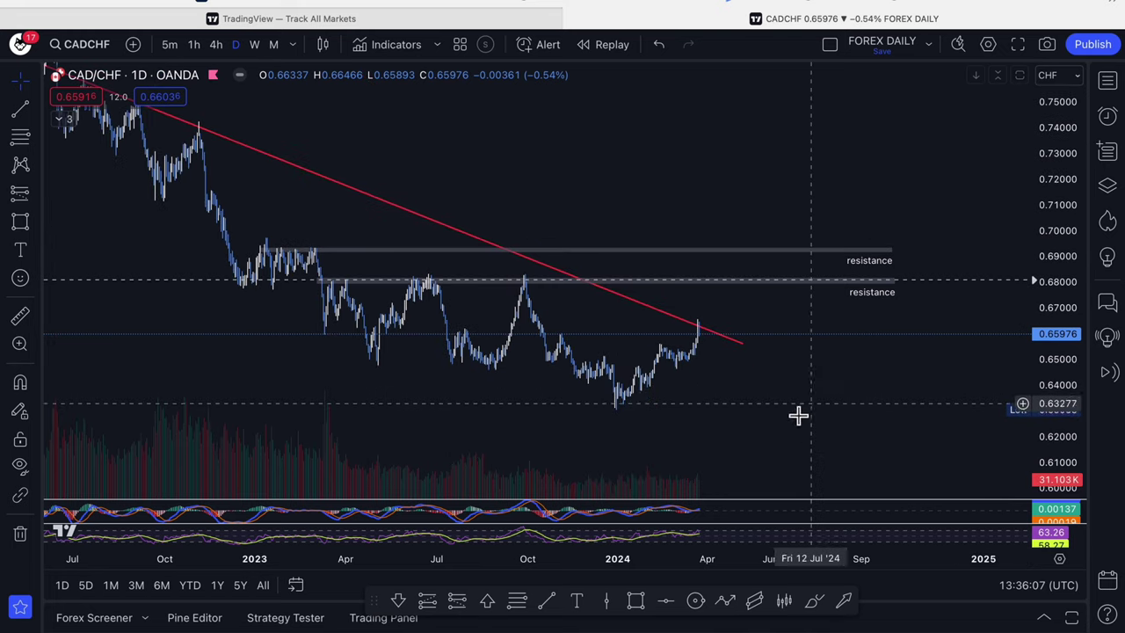
{"action": "left_click_drag", "start_coordinate": [799, 414], "coordinate": [865, 365]}
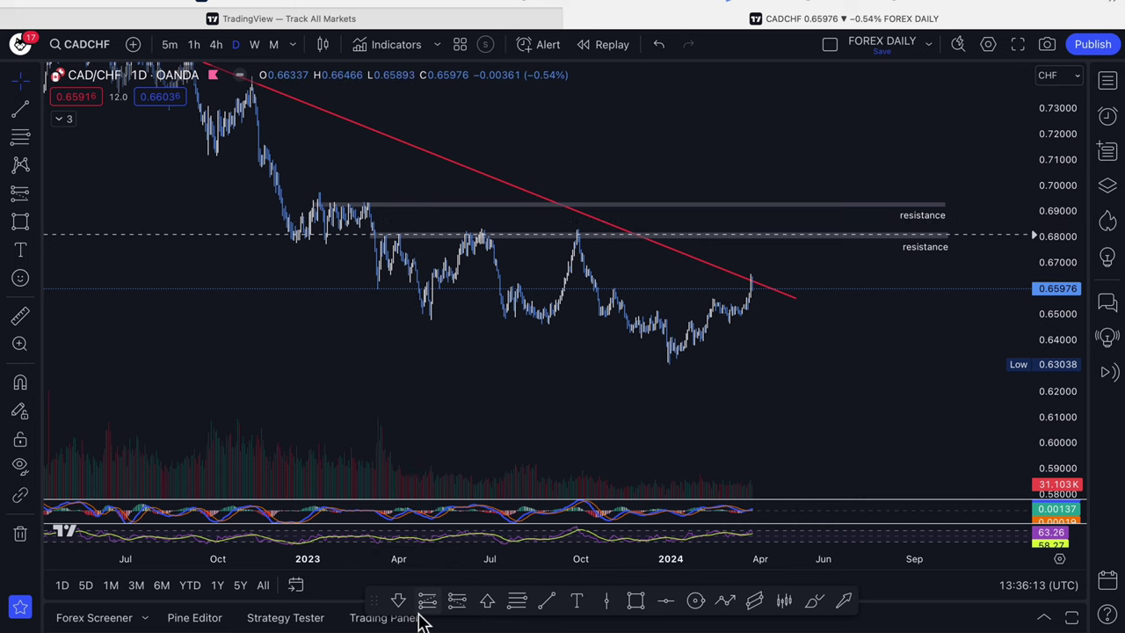
- Place a Short Position under the lower resistance zone, replacing a misplaced one
{"action": "left_click", "coordinate": [457, 602]}
{"action": "left_click", "coordinate": [883, 330]}
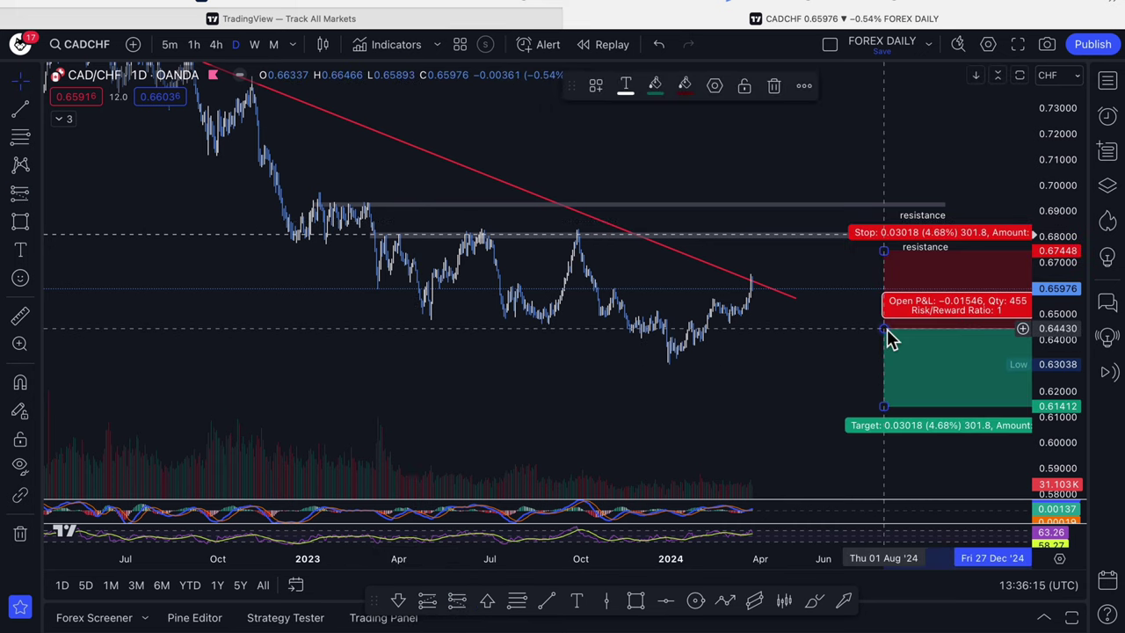
{"action": "key", "text": "Delete"}
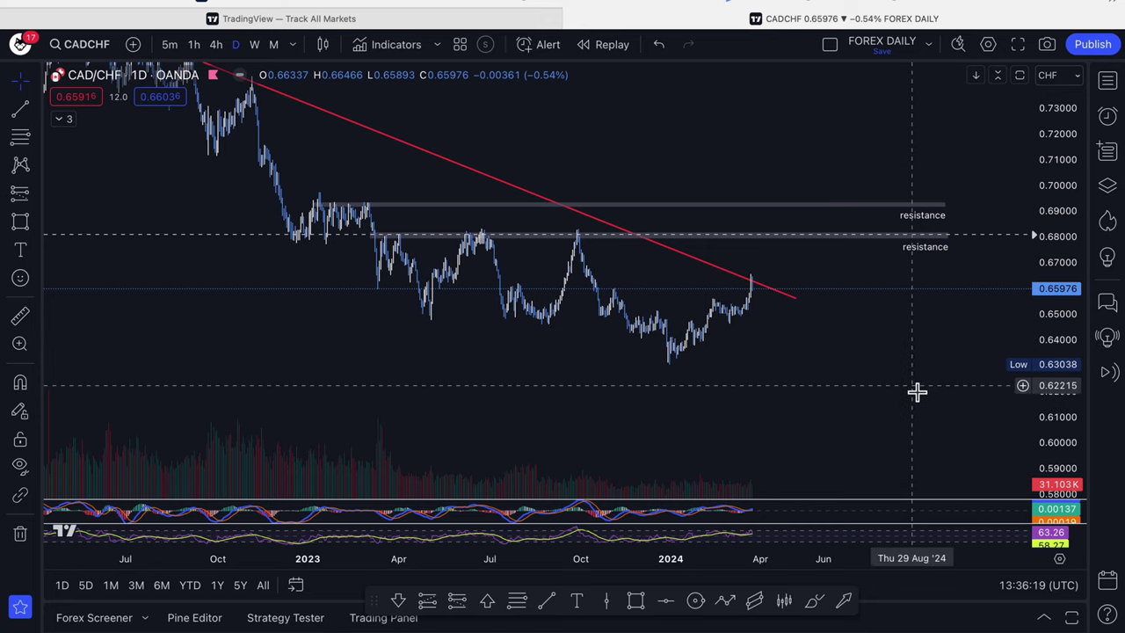
{"action": "left_click", "coordinate": [457, 602]}
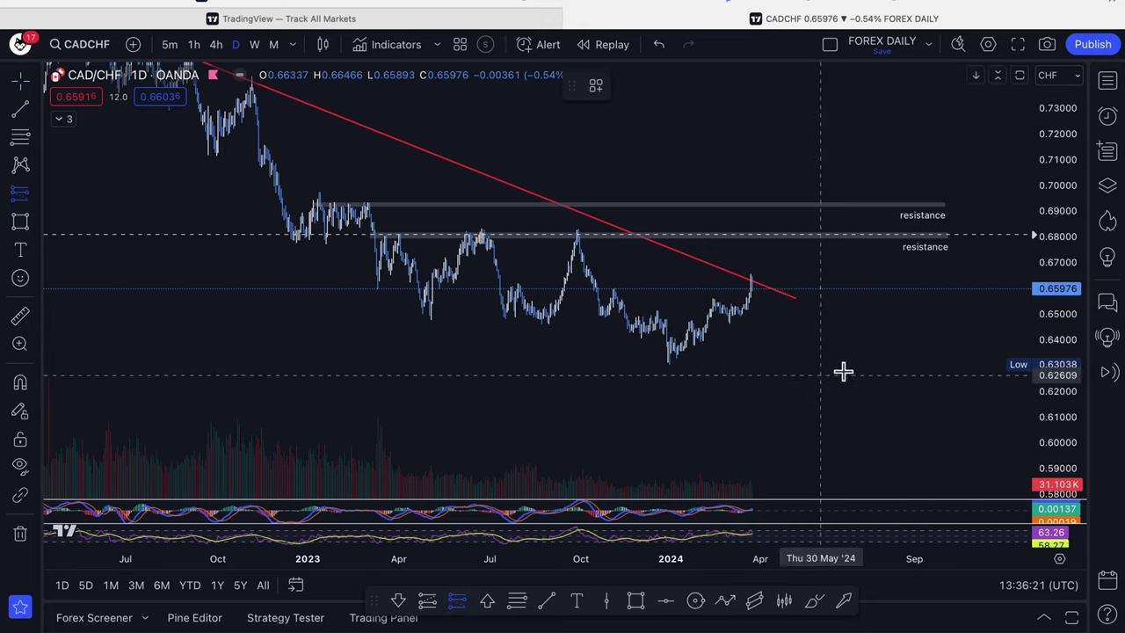
{"action": "left_click", "coordinate": [919, 314]}
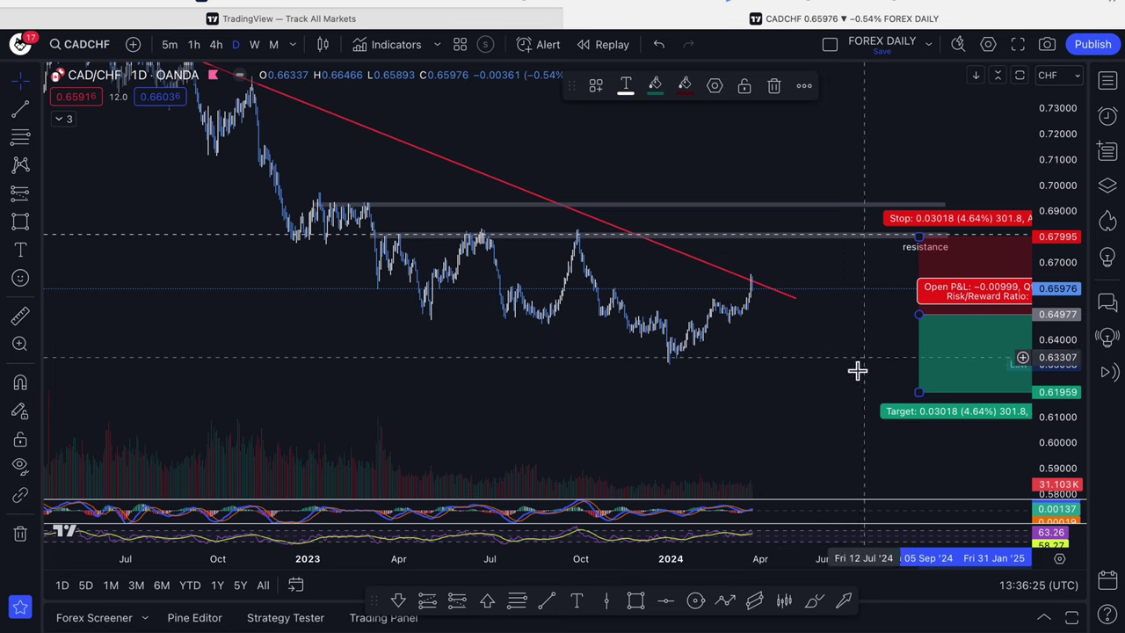
- Frame the position box in view and briefly check the red trendline
{"action": "left_click_drag", "start_coordinate": [856, 369], "coordinate": [693, 435]}
{"action": "scroll", "coordinate": [785, 389], "scroll_direction": "up", "scroll_amount": 3}
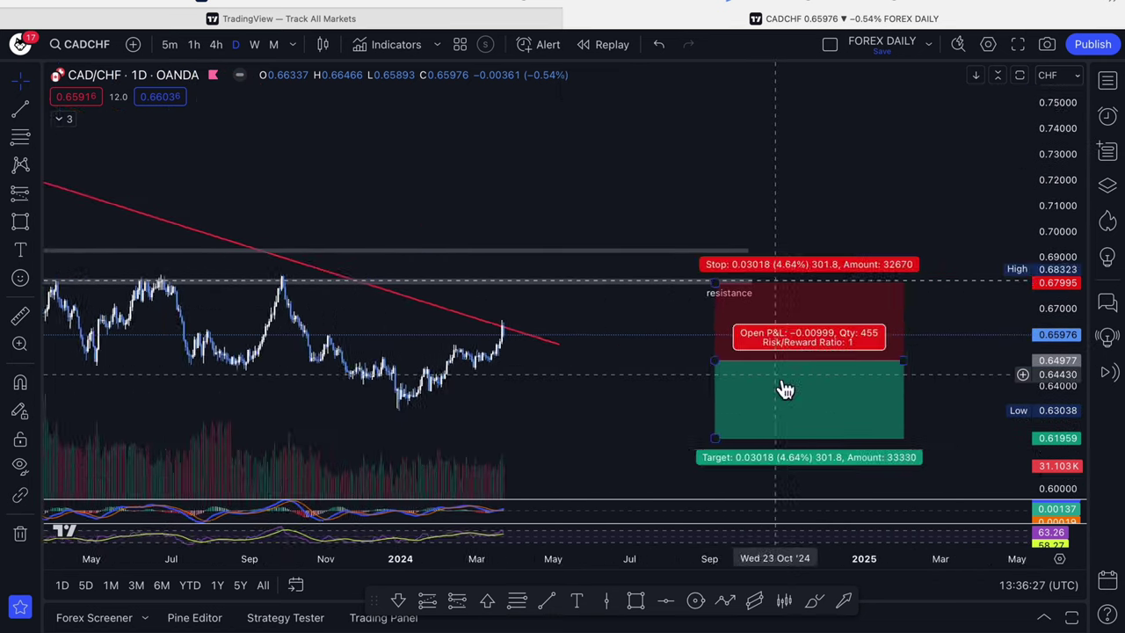
{"action": "scroll", "coordinate": [394, 389], "scroll_direction": "up", "scroll_amount": 2}
{"action": "scroll", "coordinate": [563, 449], "scroll_direction": "left", "scroll_amount": 5}
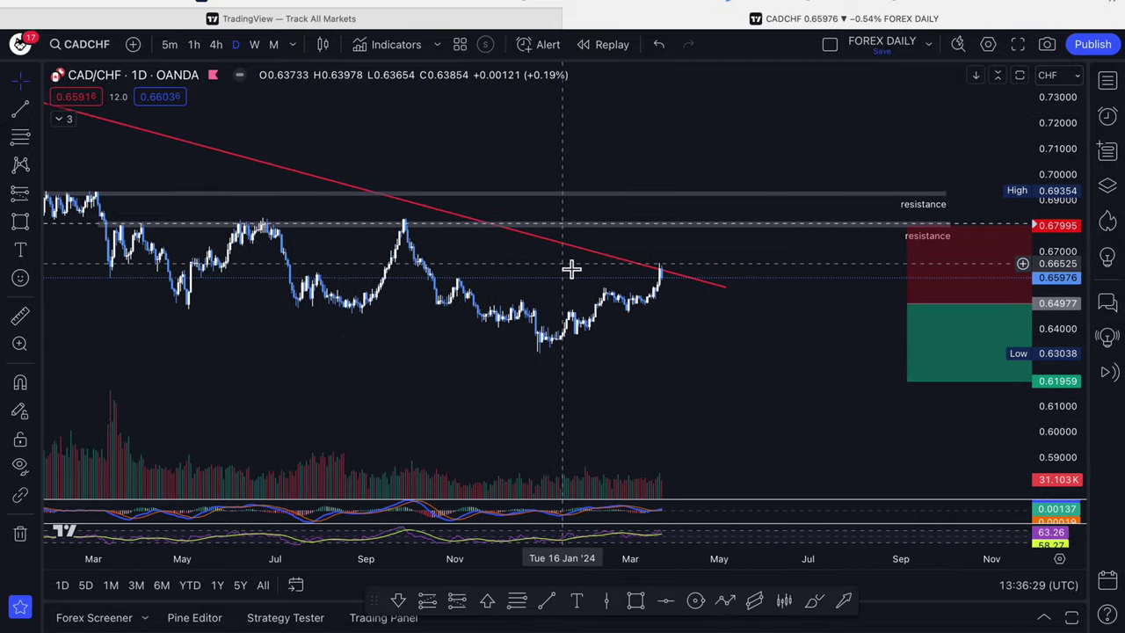
{"action": "left_click", "coordinate": [670, 280]}
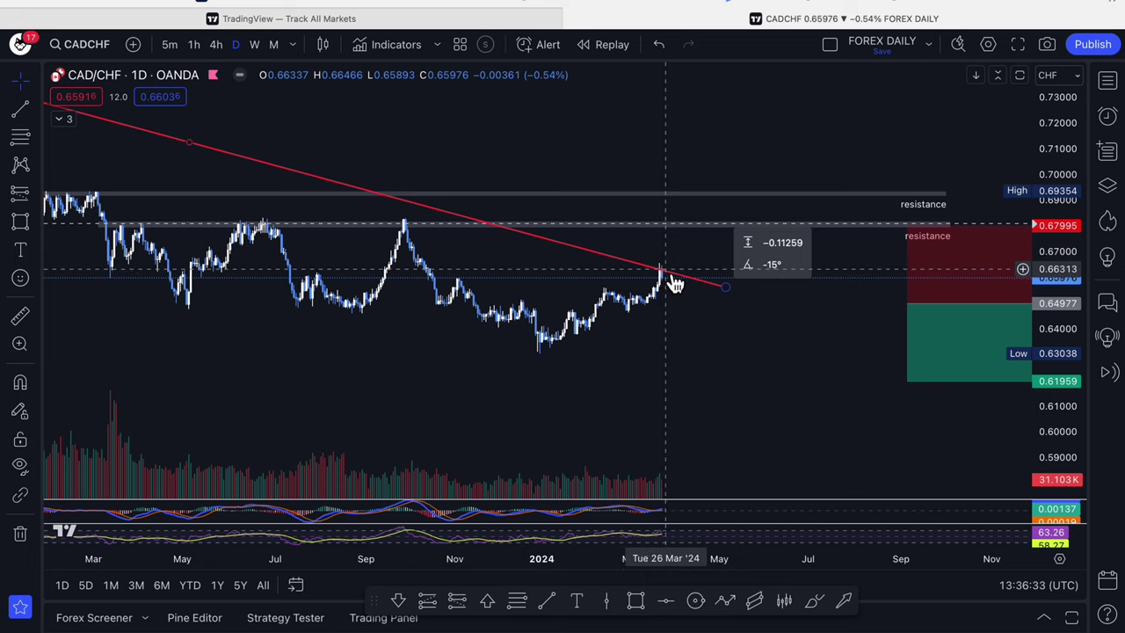
{"action": "left_click", "coordinate": [301, 214]}
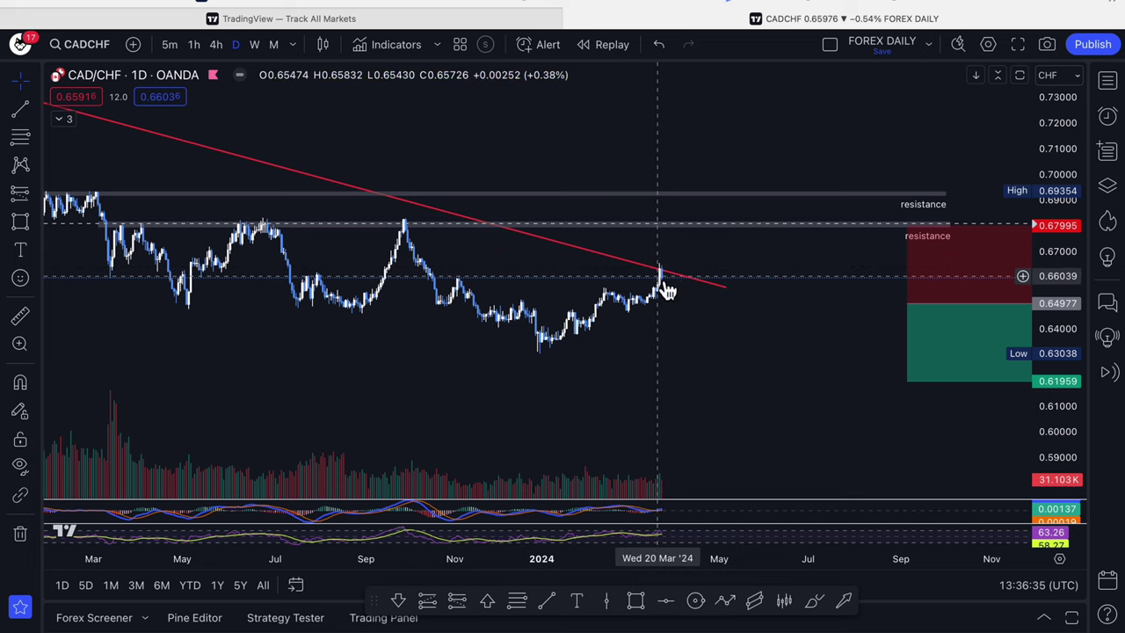
- Zoom and rescale the prices so the recent candles fill the chart
{"action": "left_click", "coordinate": [673, 286]}
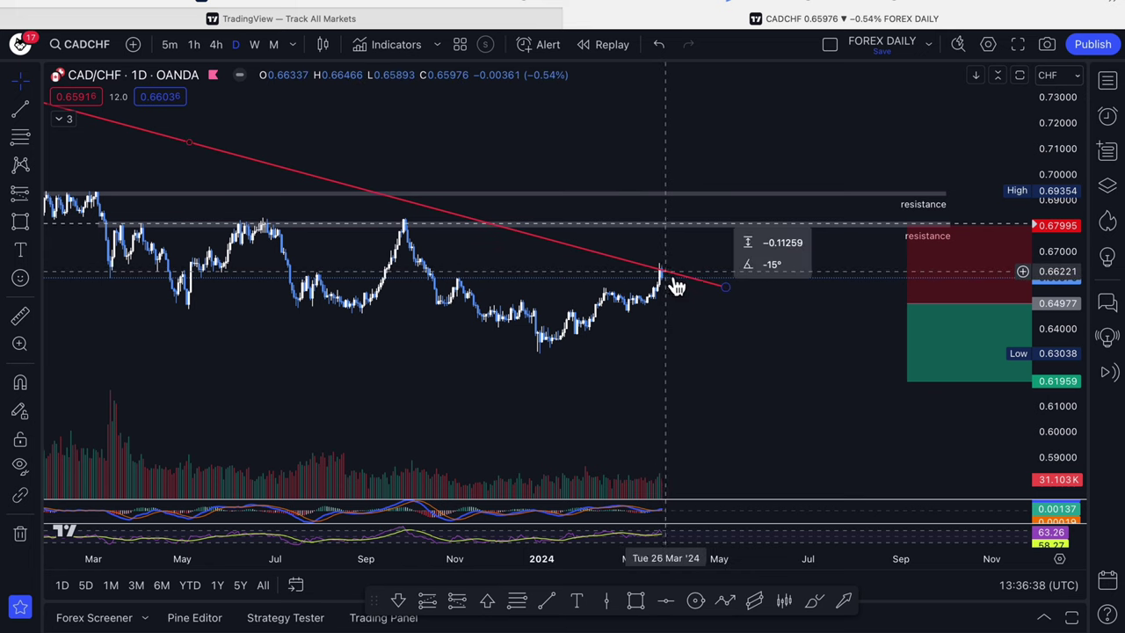
{"action": "left_click_drag", "start_coordinate": [1072, 369], "coordinate": [1060, 372]}
{"action": "scroll", "coordinate": [783, 378], "scroll_direction": "up", "scroll_amount": 5}
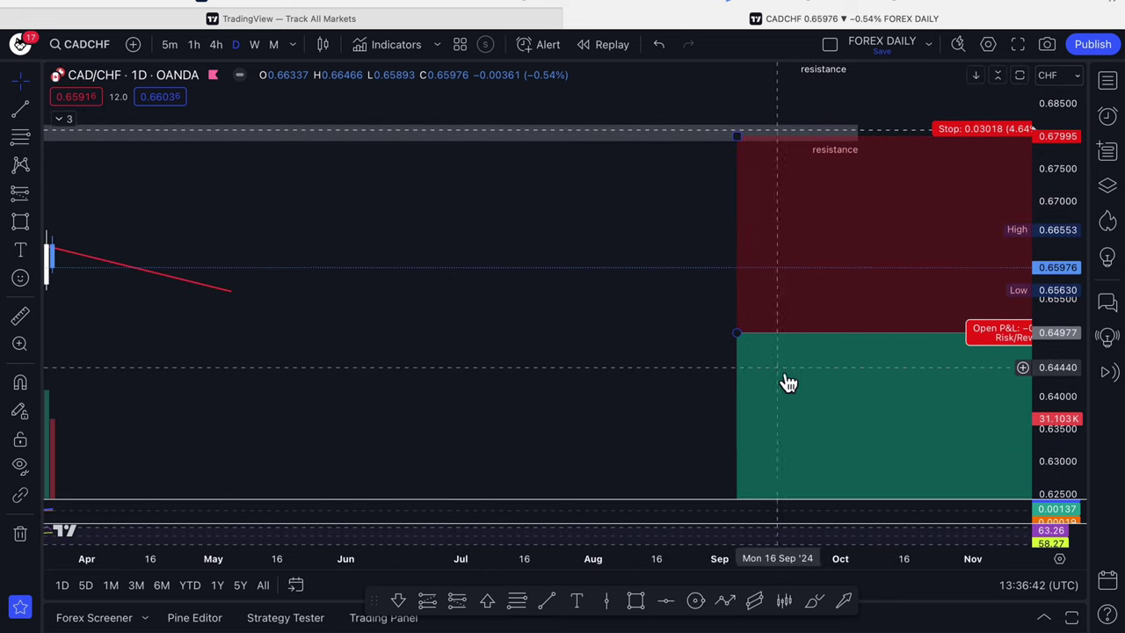
{"action": "scroll", "coordinate": [720, 419], "scroll_direction": "down", "scroll_amount": 3}
{"action": "scroll", "coordinate": [944, 427], "scroll_direction": "down", "scroll_amount": 3}
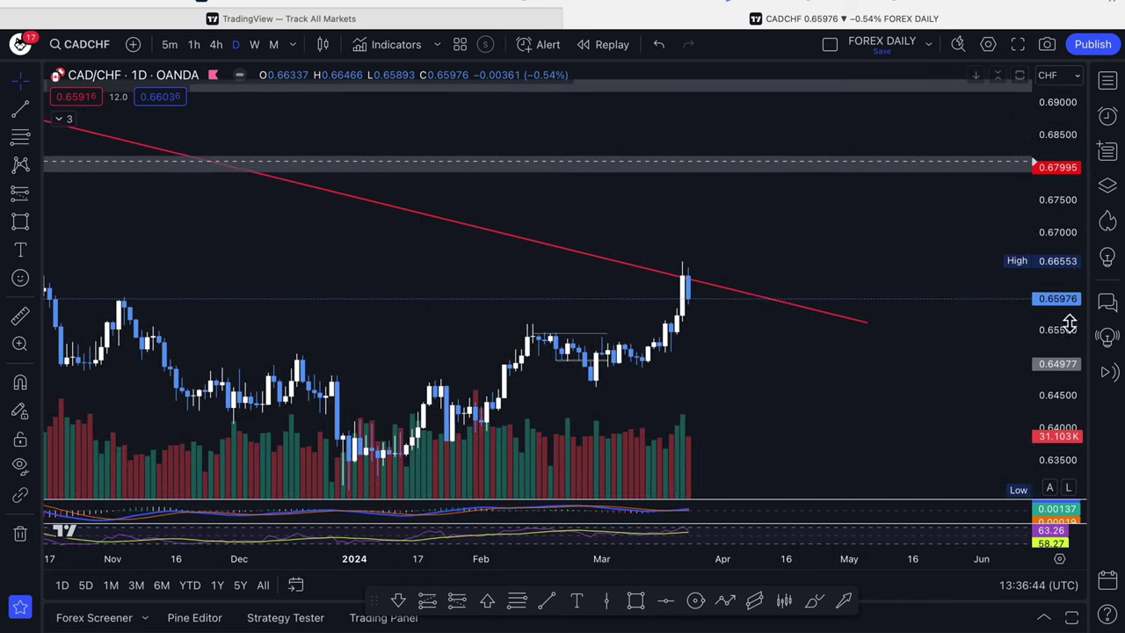
{"action": "left_click_drag", "start_coordinate": [1072, 296], "coordinate": [1063, 378]}
{"action": "left_click_drag", "start_coordinate": [1059, 419], "coordinate": [1037, 196]}
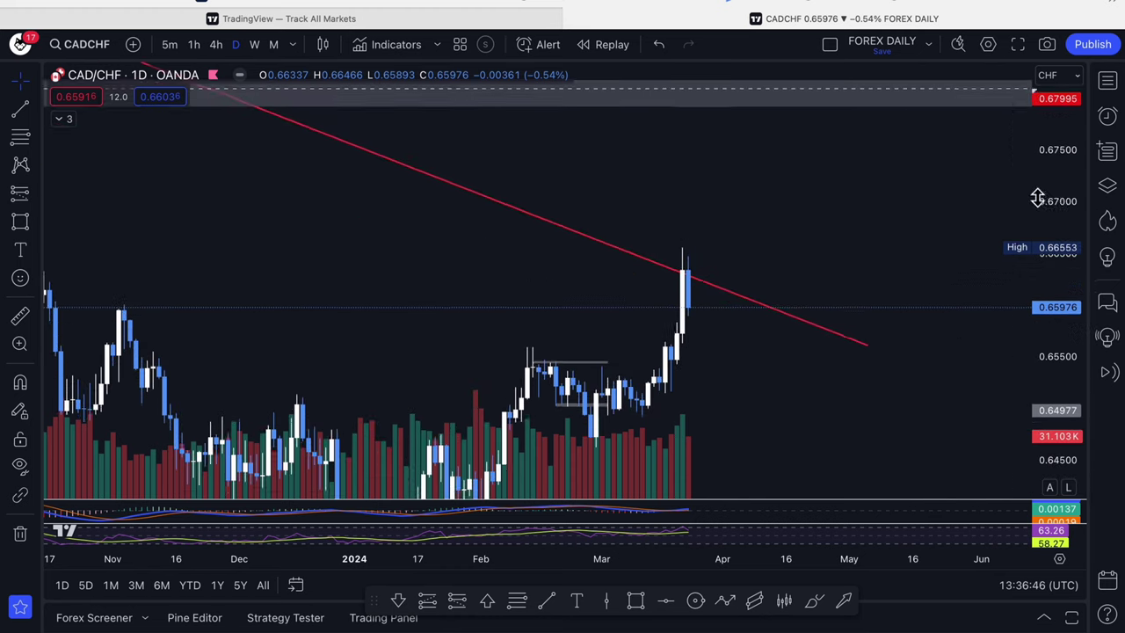
- Delete the small grey drawing over the February–March consolidation candles
{"action": "left_click_drag", "start_coordinate": [892, 427], "coordinate": [697, 317]}
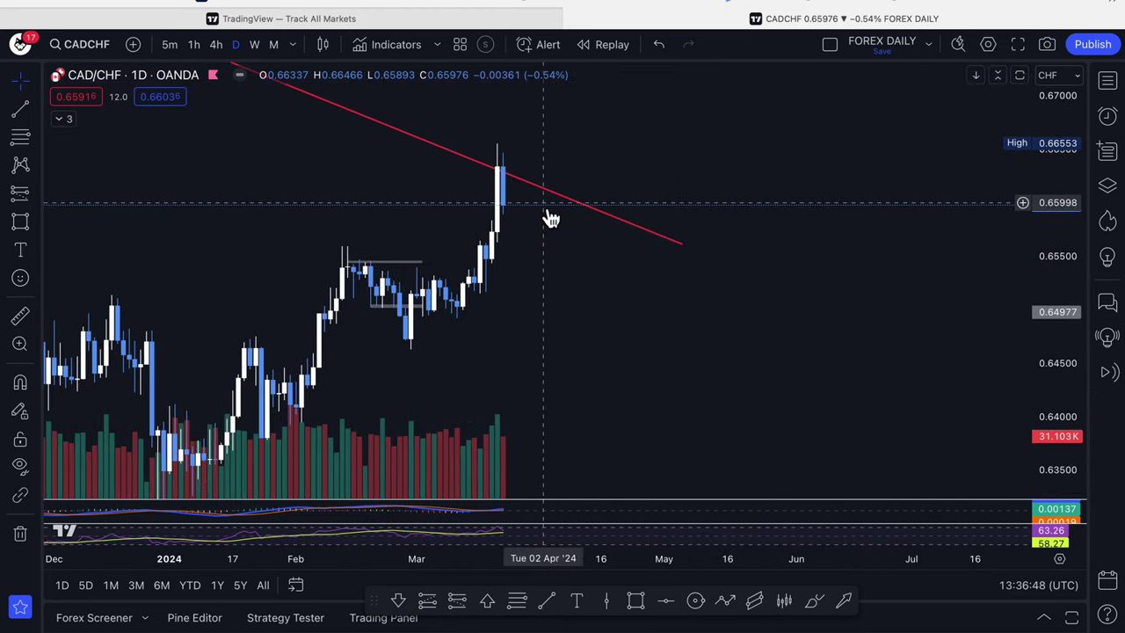
{"action": "scroll", "coordinate": [588, 320], "scroll_direction": "up", "scroll_amount": 2}
{"action": "scroll", "coordinate": [383, 311], "scroll_direction": "up", "scroll_amount": 1}
{"action": "left_click_drag", "start_coordinate": [671, 347], "coordinate": [679, 351]}
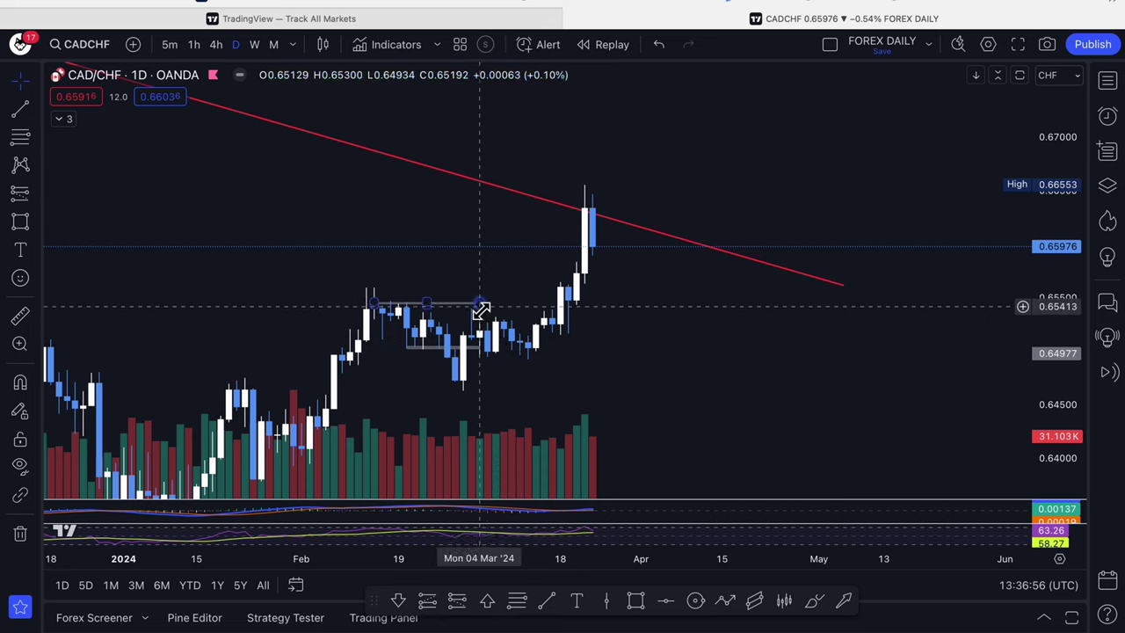
{"action": "left_click", "coordinate": [477, 318]}
{"action": "key", "text": "Delete"}
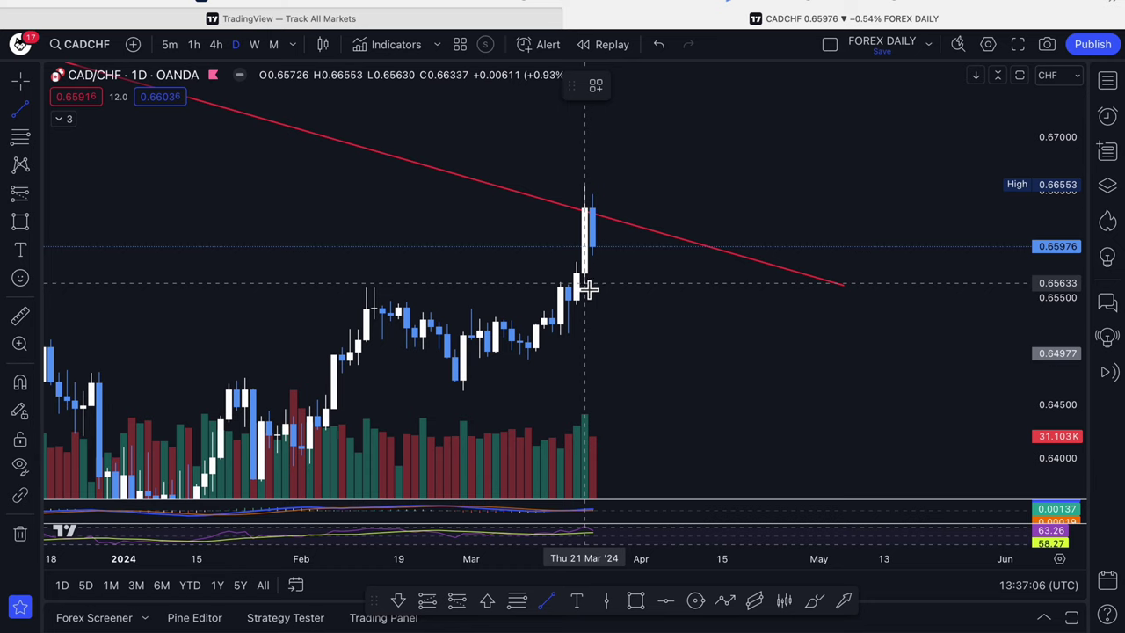
- Draw a flat line at 0.65633 from the 21 Mar candle rightward and colour it yellow
{"action": "left_click", "coordinate": [587, 290]}
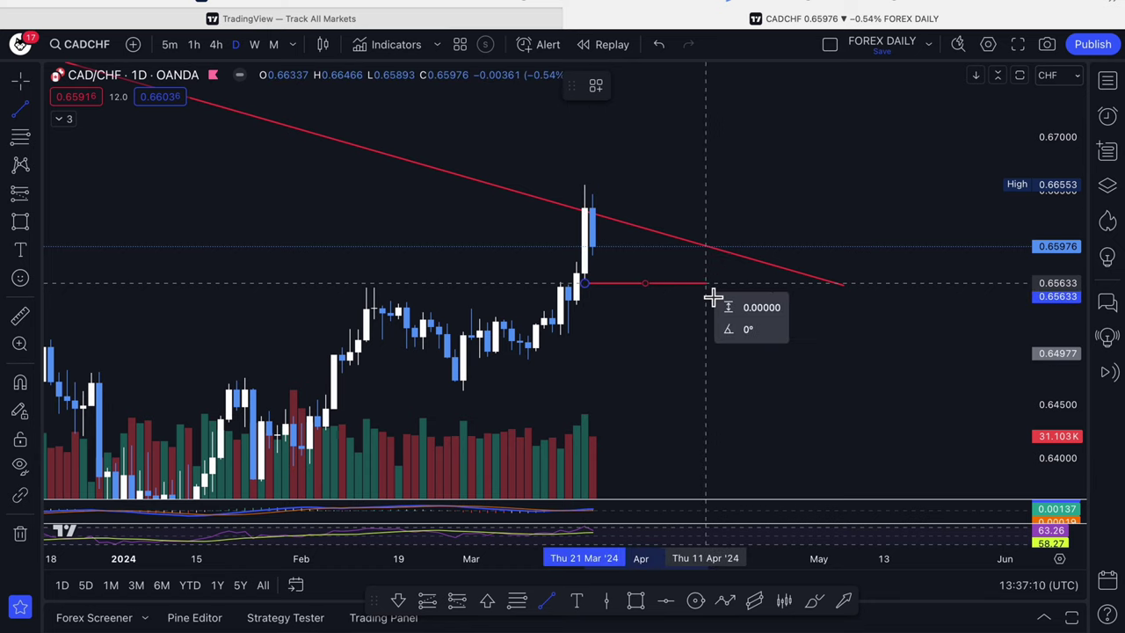
{"action": "left_click", "coordinate": [712, 298]}
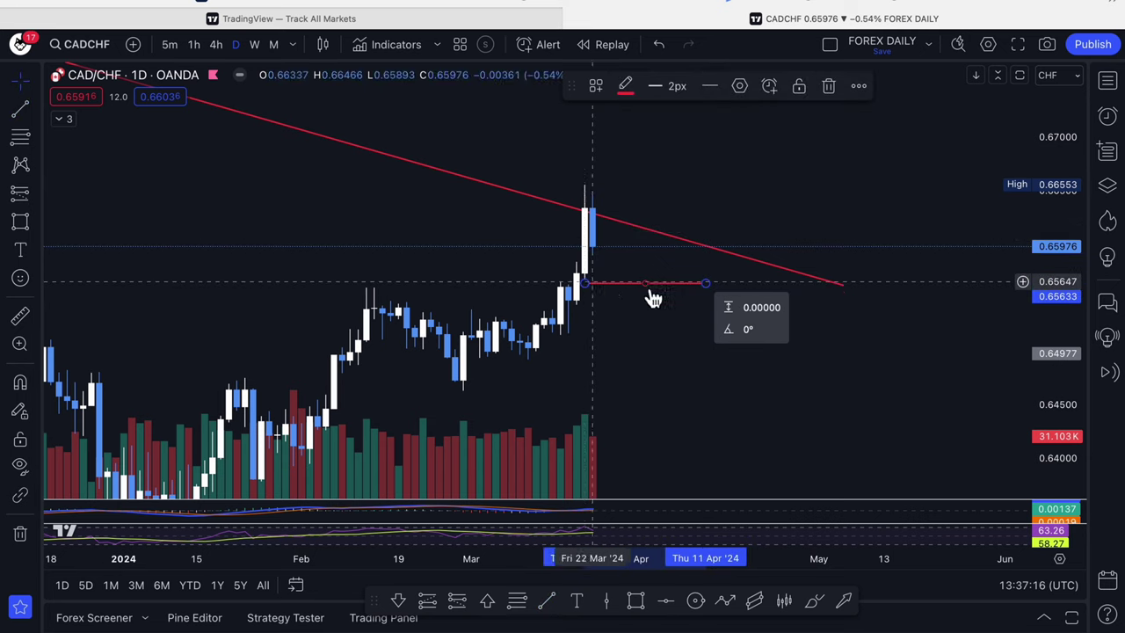
{"action": "left_click", "coordinate": [626, 87]}
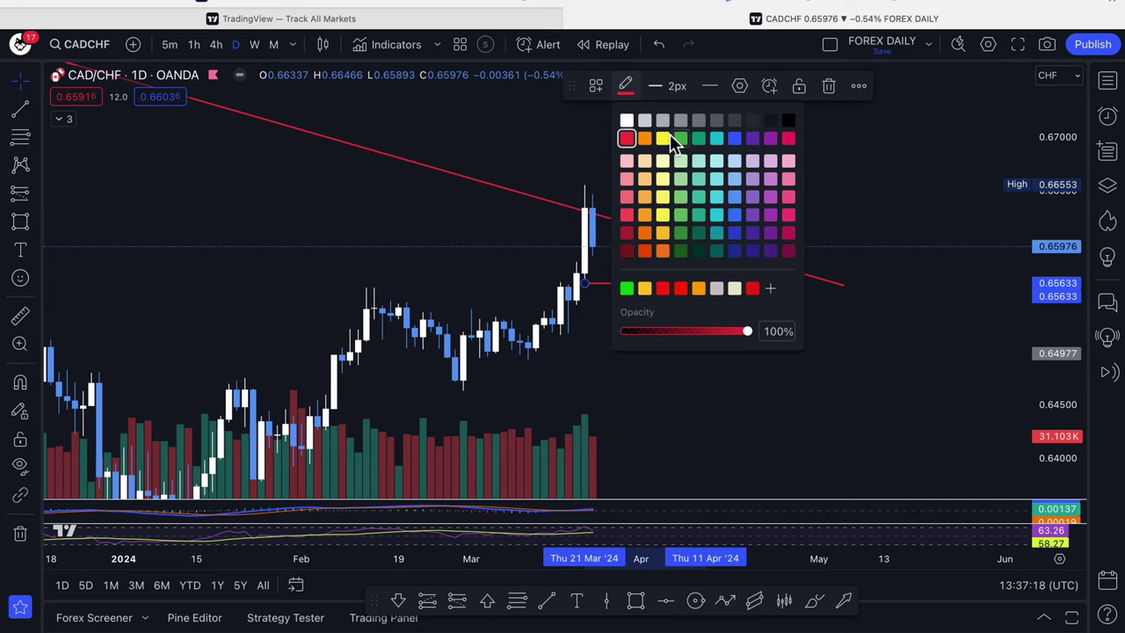
{"action": "left_click", "coordinate": [663, 138]}
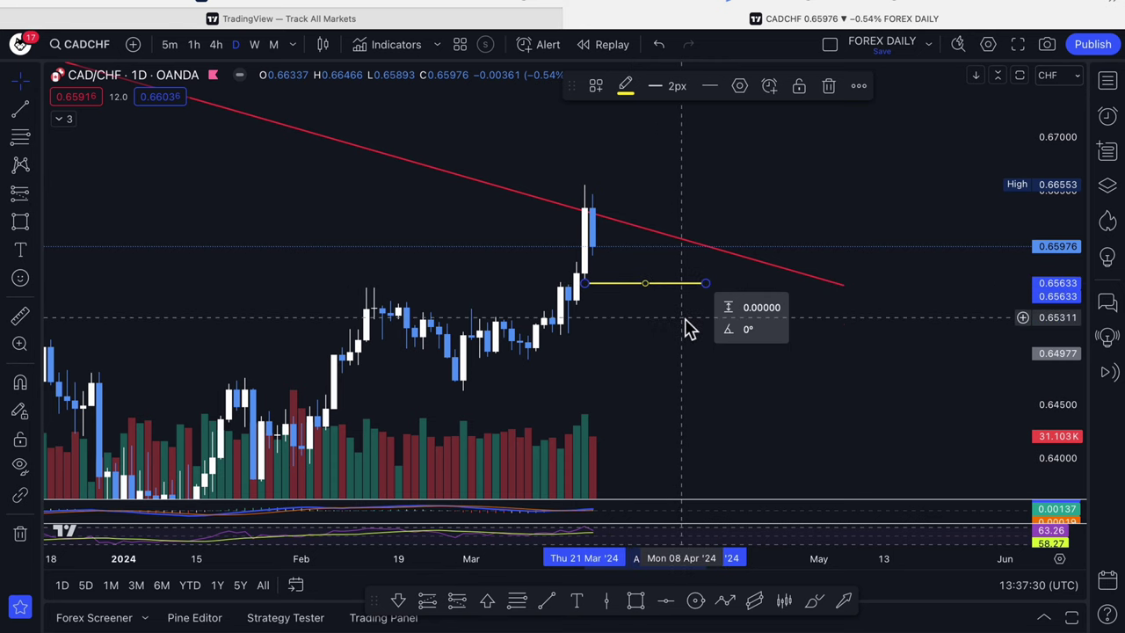
- Rescale and pan the chart so the position box and resistance labels are visible
{"action": "left_click_drag", "start_coordinate": [1062, 355], "coordinate": [975, 404]}
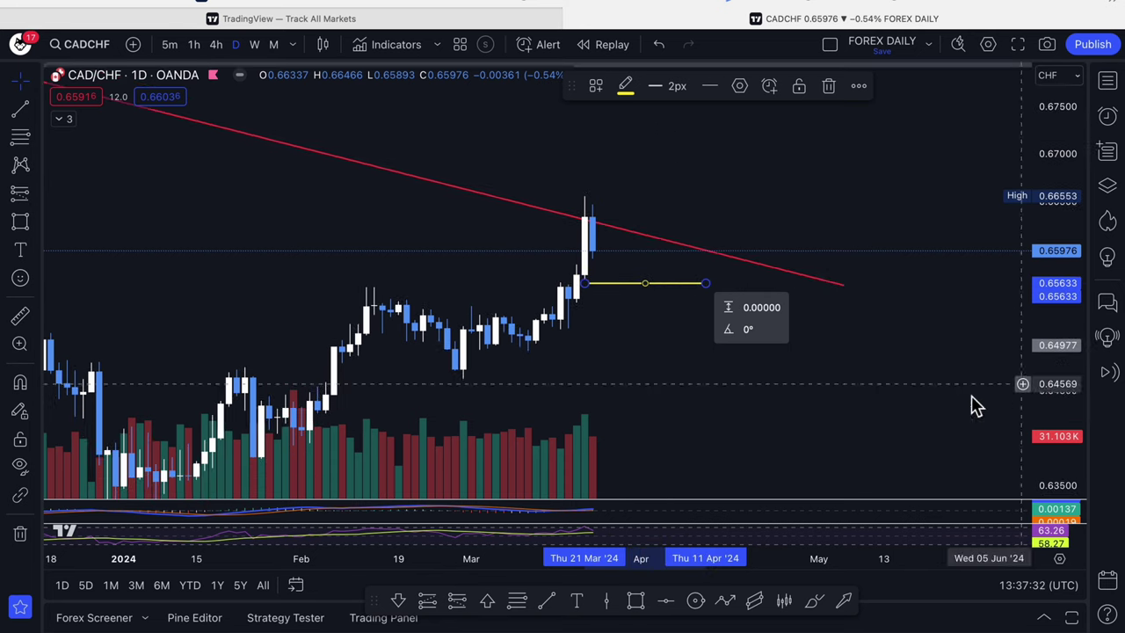
{"action": "scroll", "coordinate": [929, 407], "scroll_direction": "down", "scroll_amount": 2}
{"action": "scroll", "coordinate": [932, 407], "scroll_direction": "down", "scroll_amount": 2}
{"action": "scroll", "coordinate": [932, 407], "scroll_direction": "down", "scroll_amount": 1}
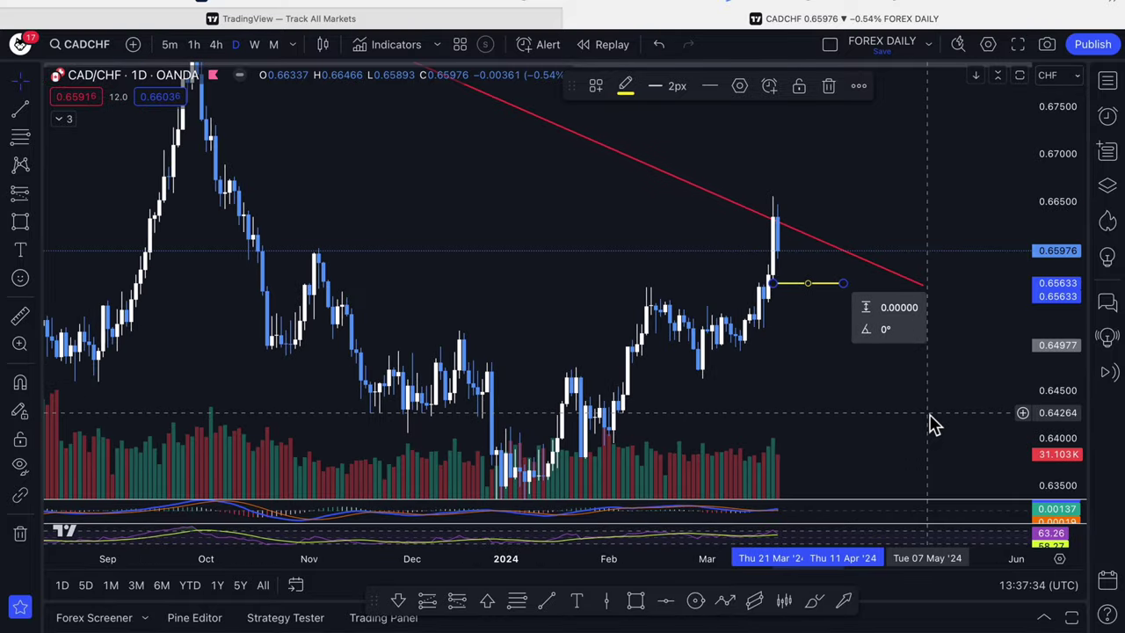
{"action": "left_click_drag", "start_coordinate": [826, 412], "coordinate": [678, 401]}
{"action": "scroll", "coordinate": [833, 290], "scroll_direction": "up", "scroll_amount": 2}
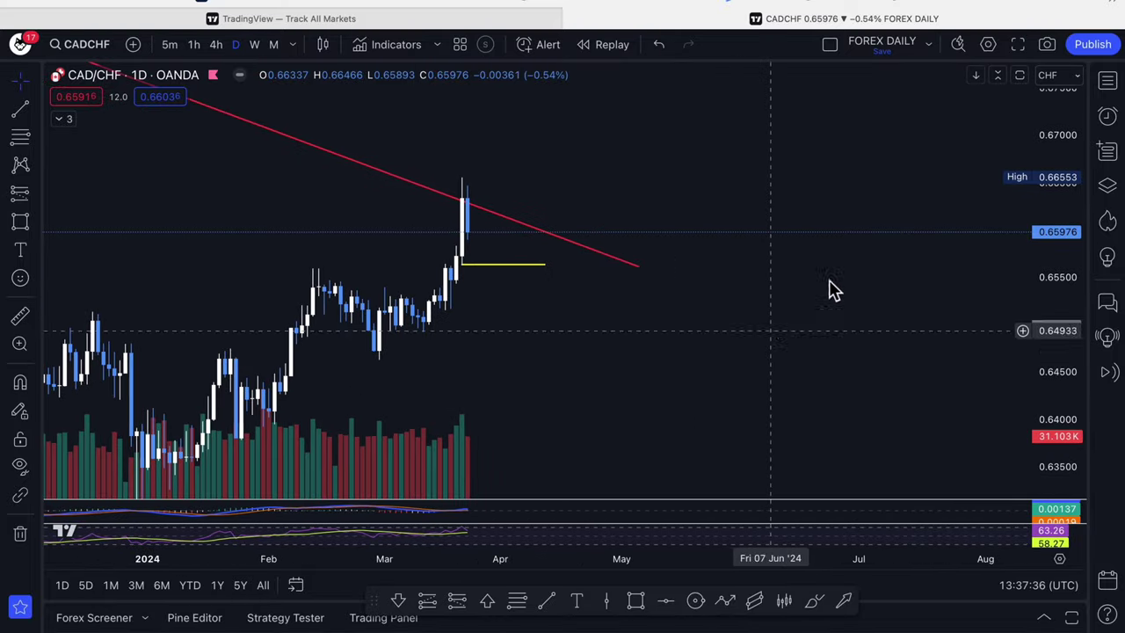
{"action": "left_click_drag", "start_coordinate": [1057, 181], "coordinate": [854, 419]}
{"action": "scroll", "coordinate": [831, 415], "scroll_direction": "down", "scroll_amount": 2}
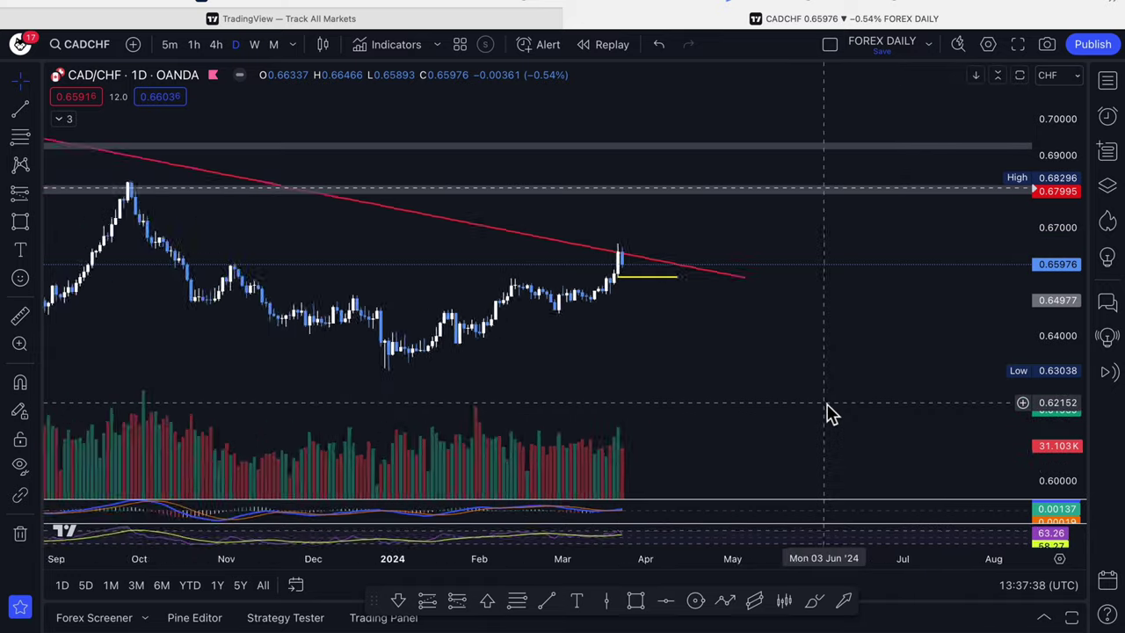
{"action": "scroll", "coordinate": [826, 409], "scroll_direction": "down", "scroll_amount": 3}
{"action": "left_click_drag", "start_coordinate": [888, 369], "coordinate": [598, 396]}
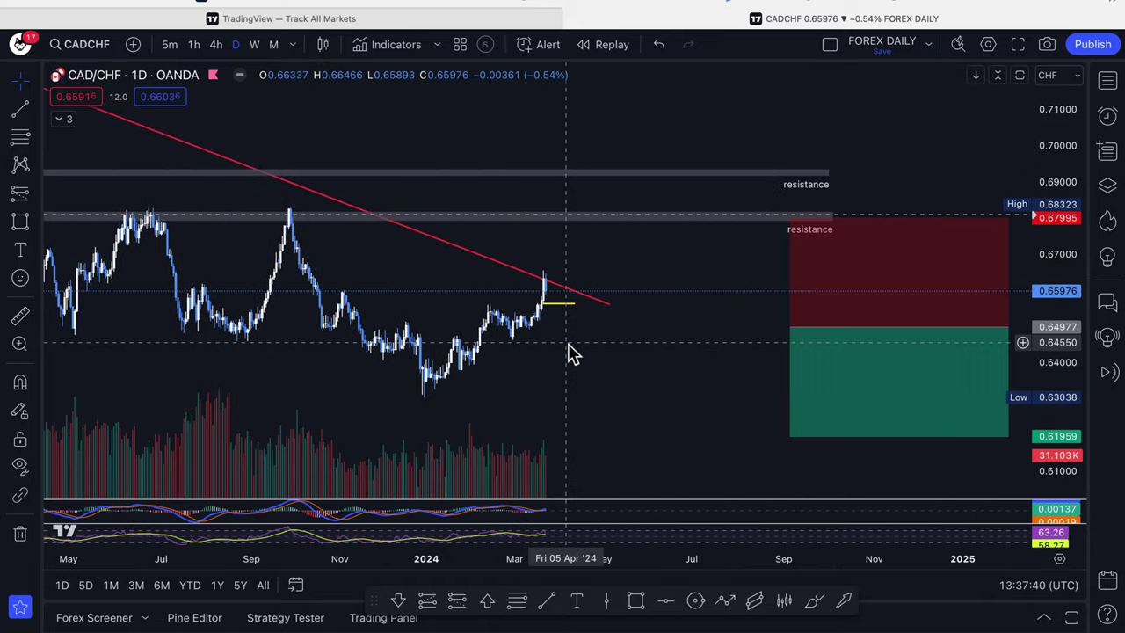
- Move the short-position box to the latest candle at the yellow line, entry 0.65560
{"action": "left_click_drag", "start_coordinate": [558, 305], "coordinate": [547, 311]}
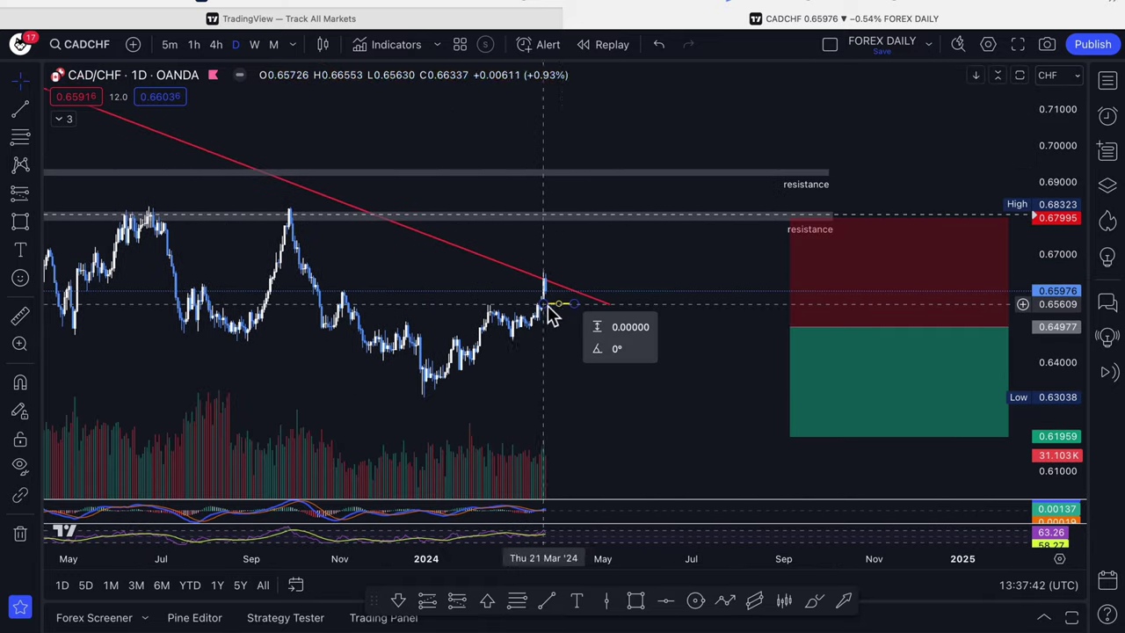
{"action": "left_click", "coordinate": [611, 324]}
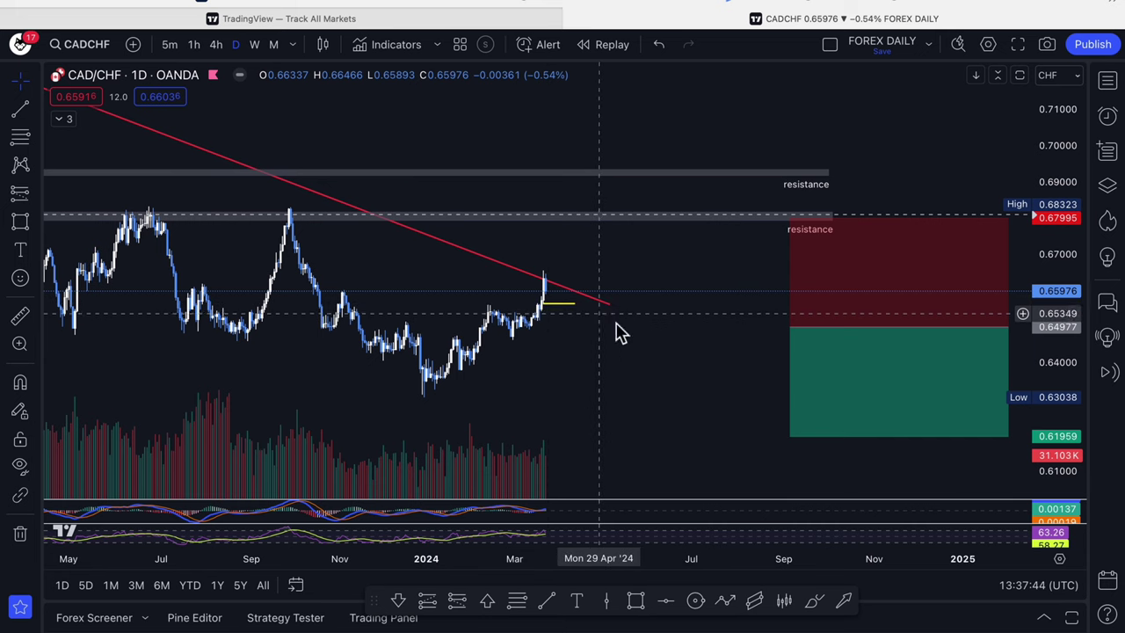
{"action": "left_click_drag", "start_coordinate": [811, 320], "coordinate": [592, 300]}
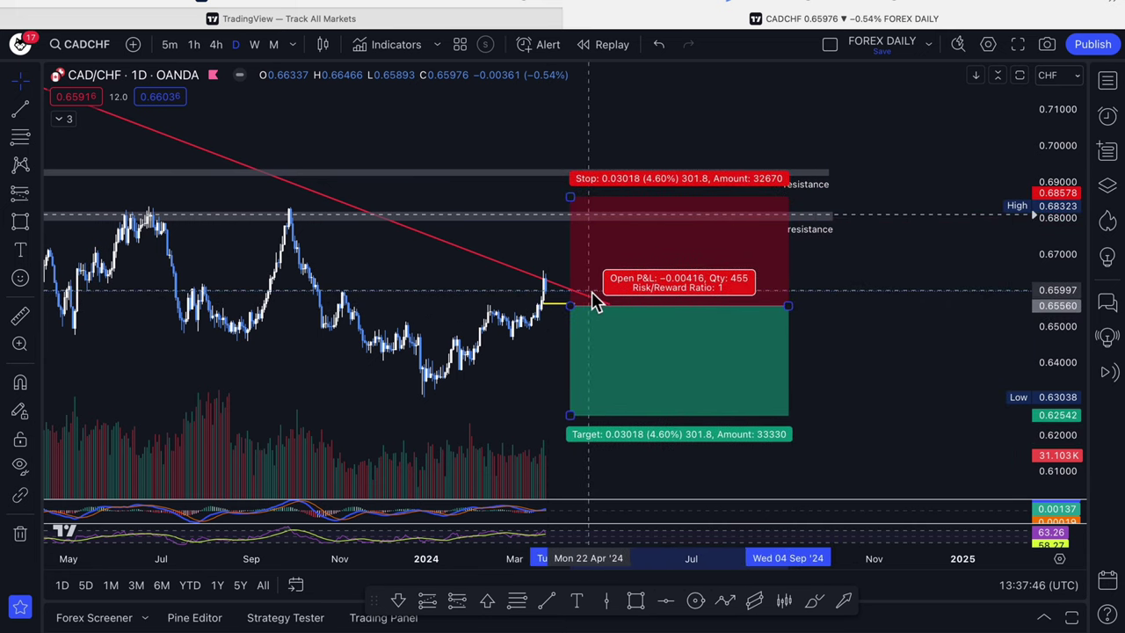
- Lower the short position's stop loss to just above the recent high
{"action": "left_click", "coordinate": [829, 395]}
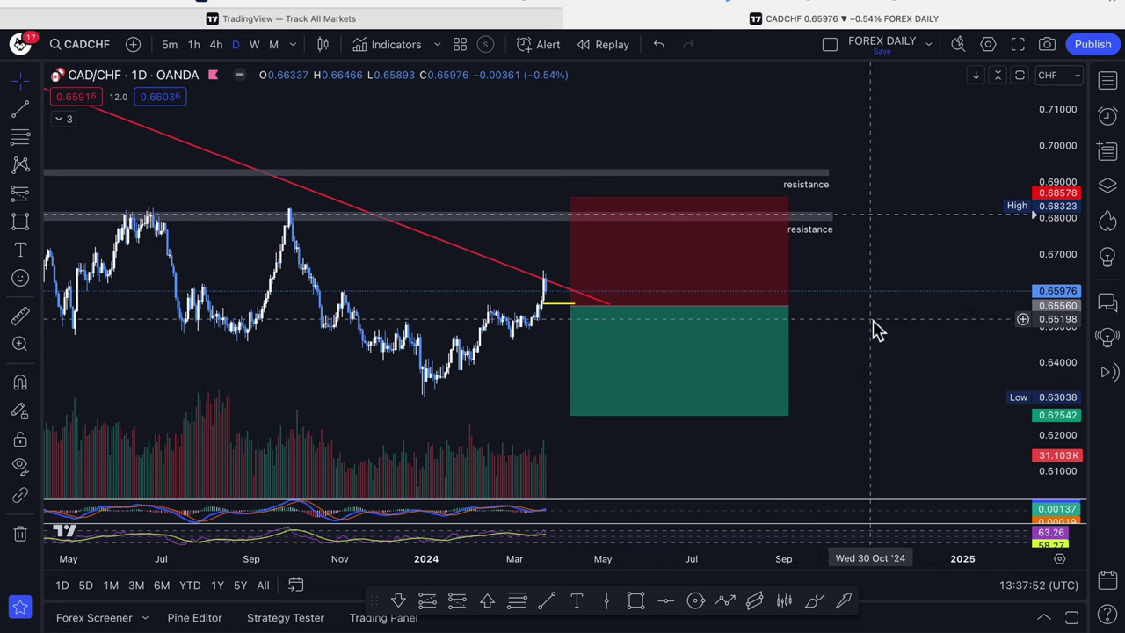
{"action": "left_click", "coordinate": [653, 243]}
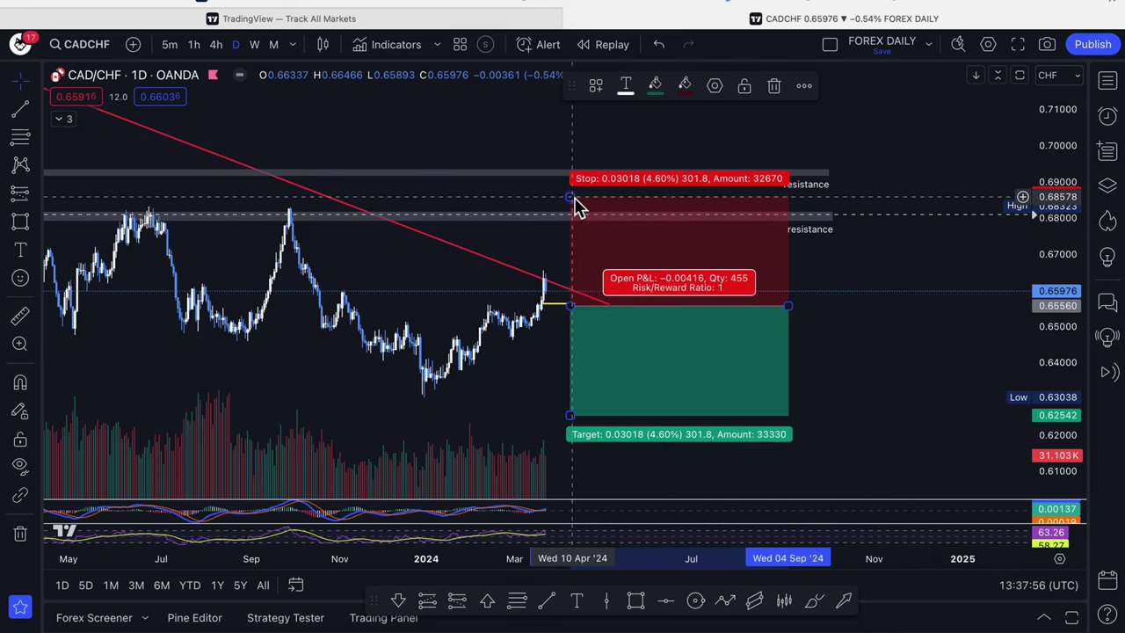
{"action": "left_click_drag", "start_coordinate": [576, 204], "coordinate": [571, 283]}
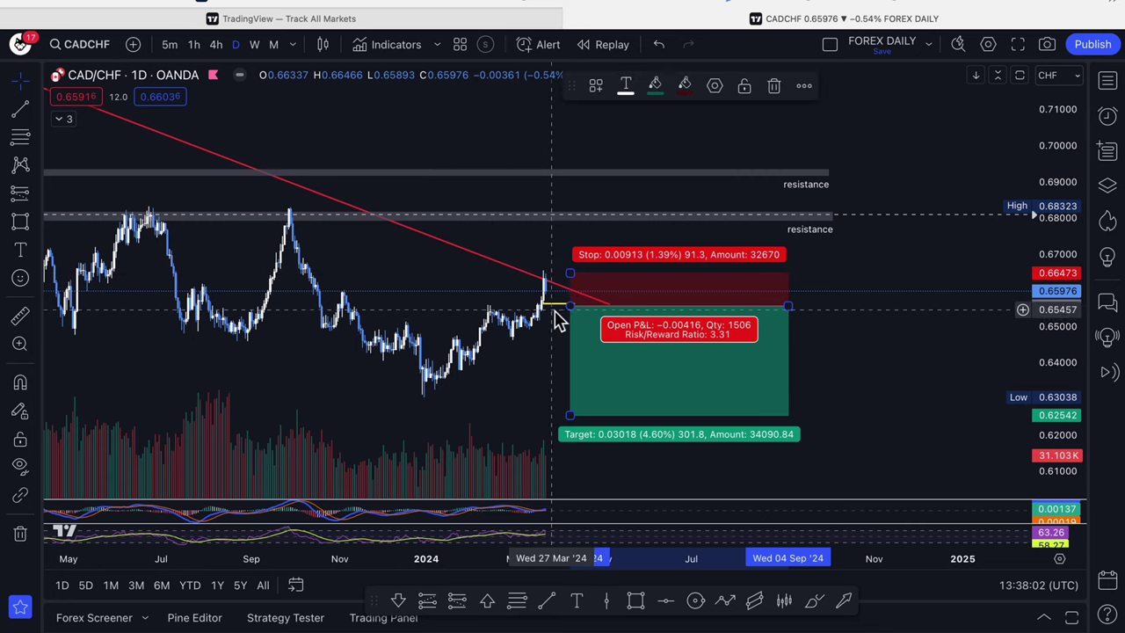
- Shorten the box and move it onto the latest candle: stop 0.66458, risk/reward 3.65
{"action": "left_click_drag", "start_coordinate": [888, 382], "coordinate": [943, 378]}
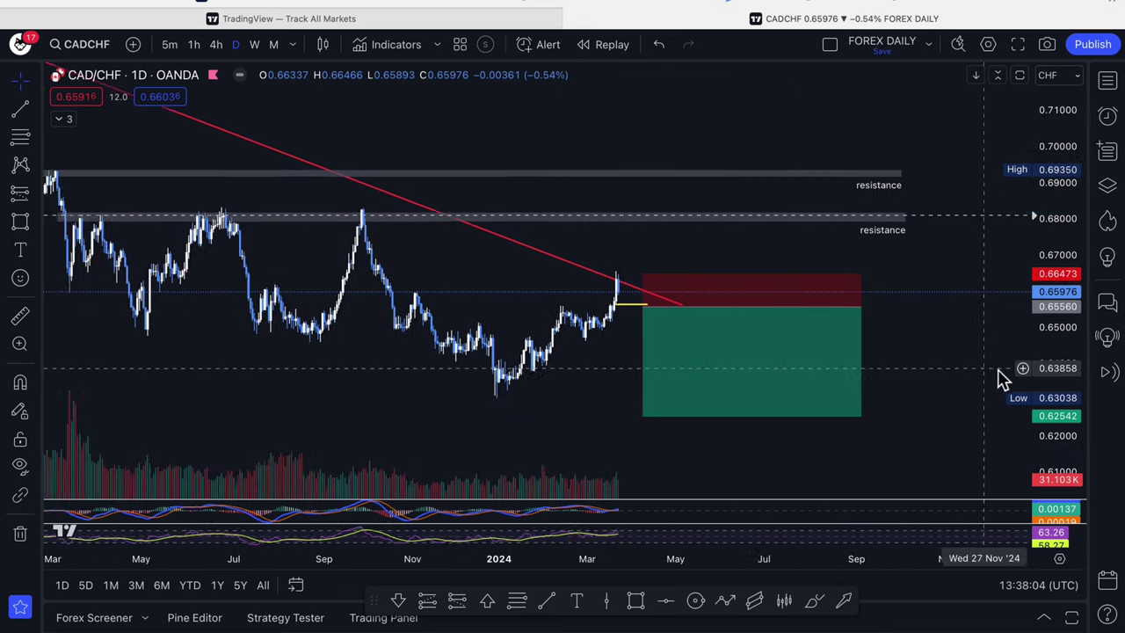
{"action": "scroll", "coordinate": [916, 381], "scroll_direction": "up", "scroll_amount": 5}
{"action": "scroll", "coordinate": [879, 386], "scroll_direction": "up", "scroll_amount": 2}
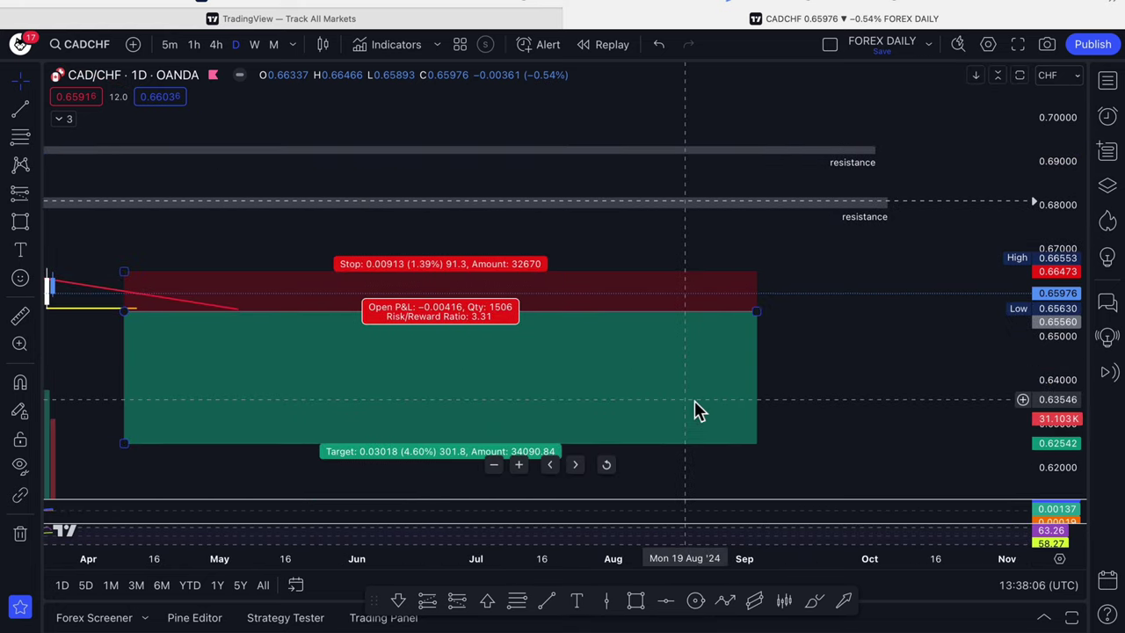
{"action": "left_click", "coordinate": [759, 313]}
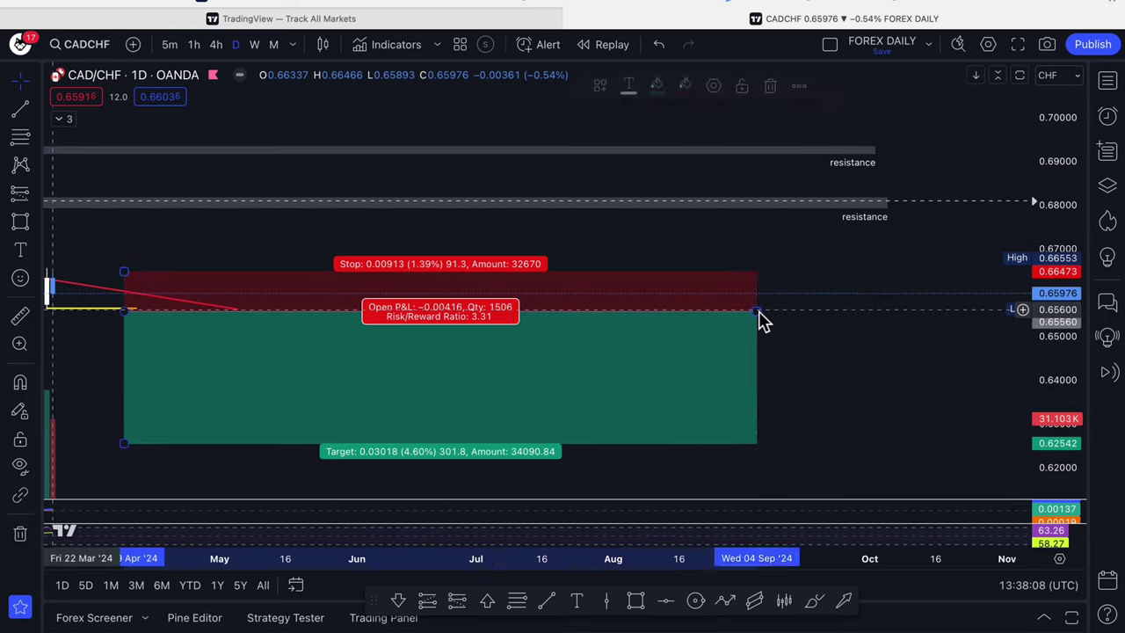
{"action": "mouse_move", "coordinate": [759, 311]}
{"action": "left_mouse_down"}
{"action": "mouse_move", "coordinate": [339, 311]}
{"action": "mouse_move", "coordinate": [829, 293]}
{"action": "left_mouse_up"}
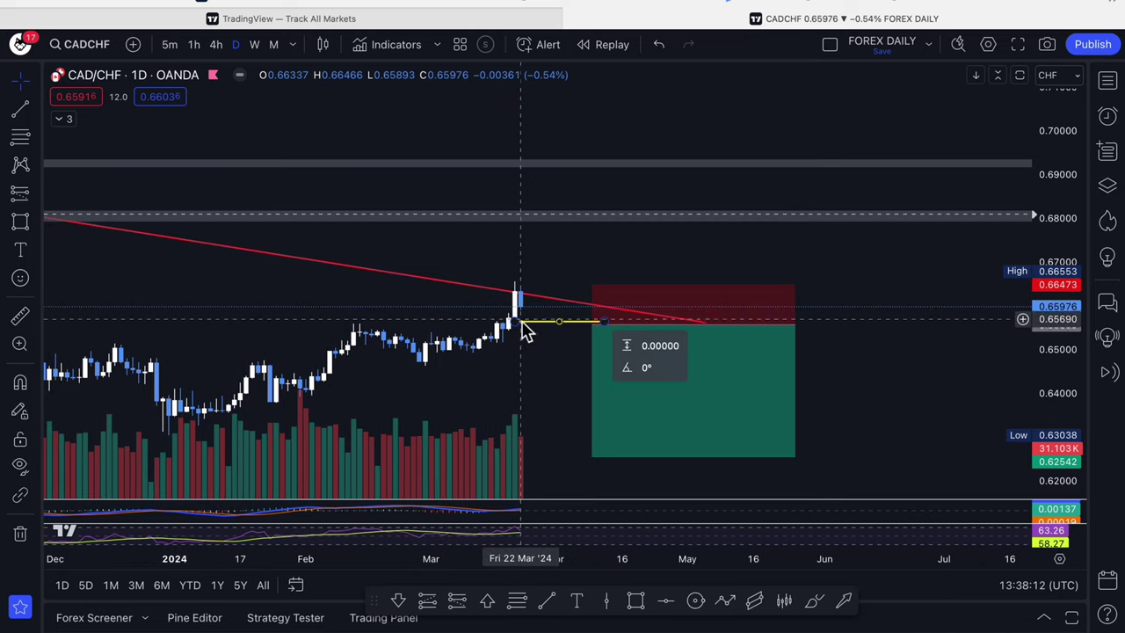
{"action": "left_click_drag", "start_coordinate": [647, 304], "coordinate": [581, 302]}
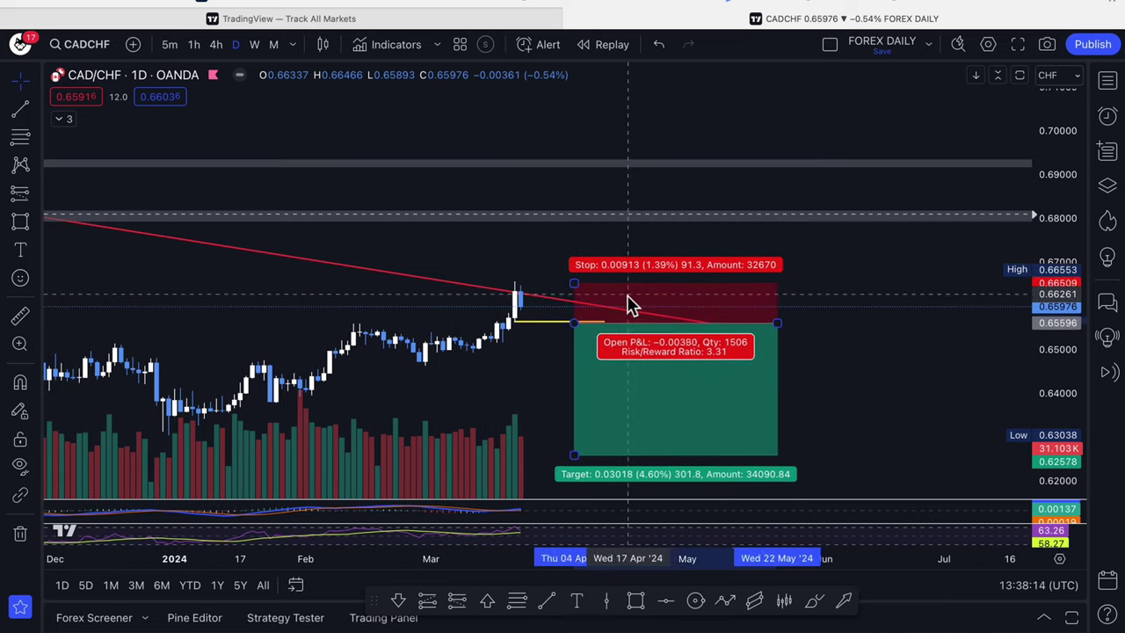
{"action": "left_click", "coordinate": [578, 301]}
{"action": "left_click_drag", "start_coordinate": [521, 293], "coordinate": [534, 293]}
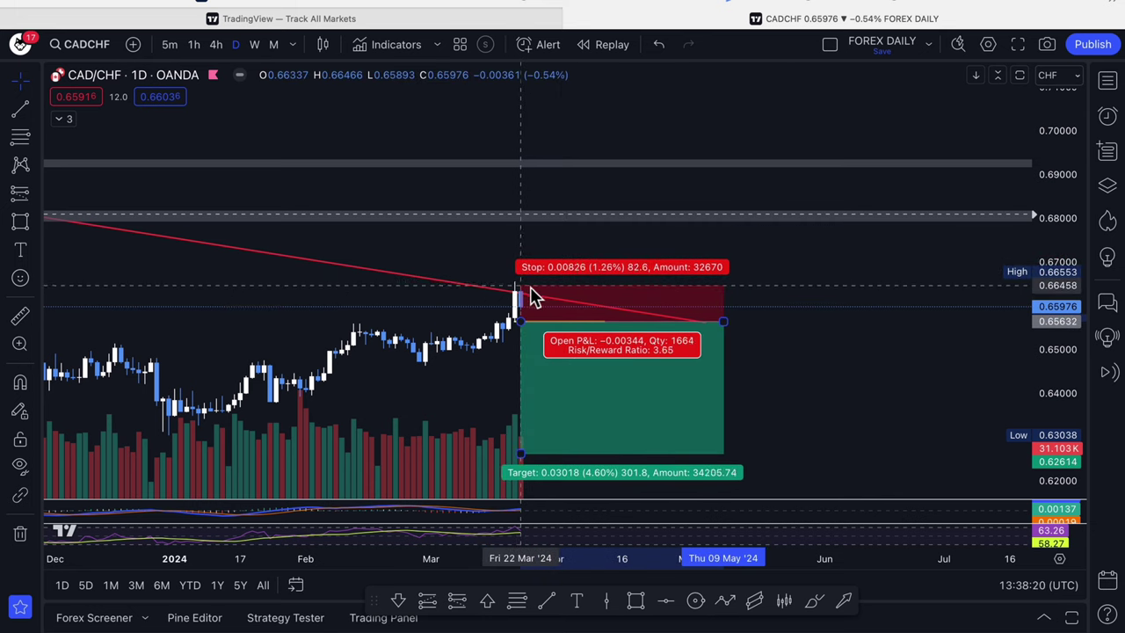
{"action": "left_click", "coordinate": [530, 288]}
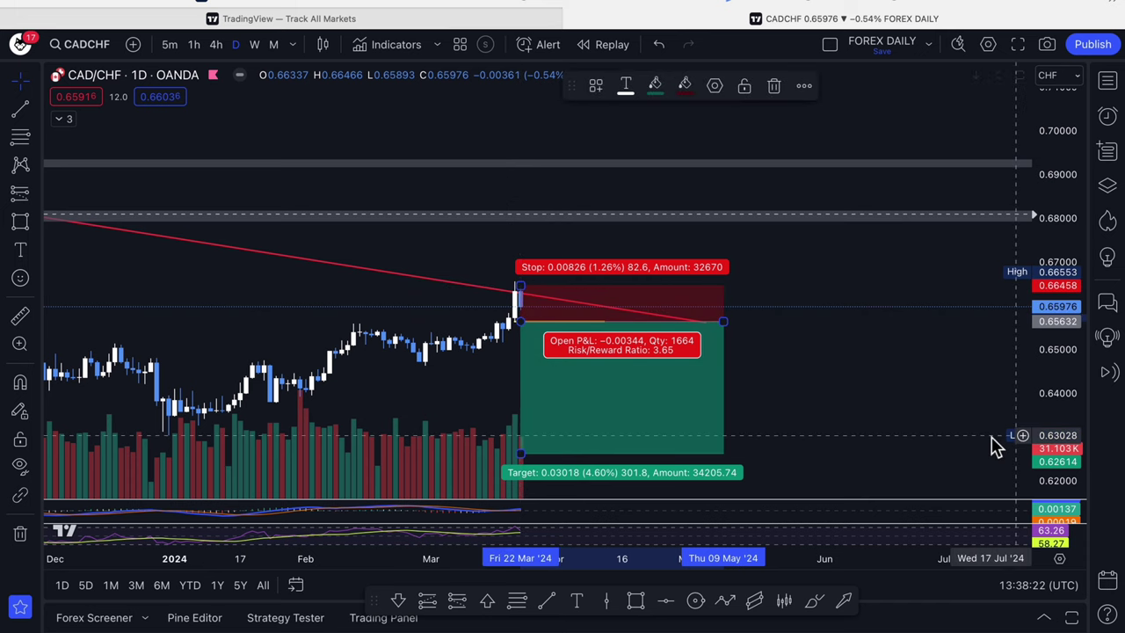
- Widen the visible price range and zoom out around the short position
{"action": "left_click_drag", "start_coordinate": [894, 454], "coordinate": [977, 346]}
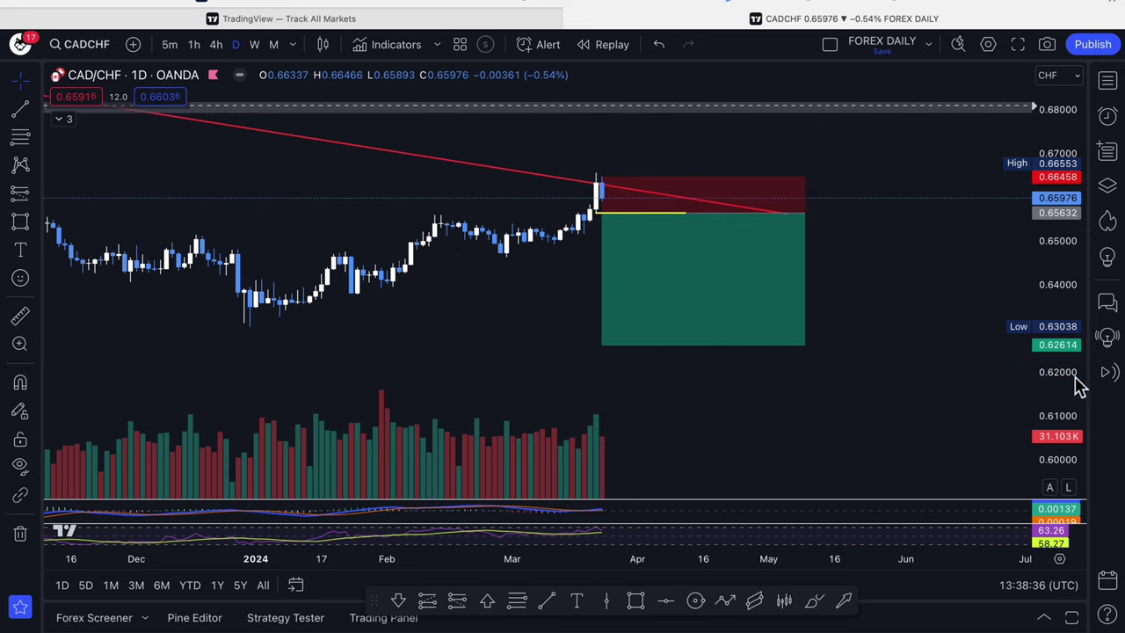
{"action": "left_click_drag", "start_coordinate": [1068, 387], "coordinate": [1052, 413]}
{"action": "scroll", "coordinate": [976, 396], "scroll_direction": "down", "scroll_amount": 3}
{"action": "scroll", "coordinate": [976, 396], "scroll_direction": "down", "scroll_amount": 5}
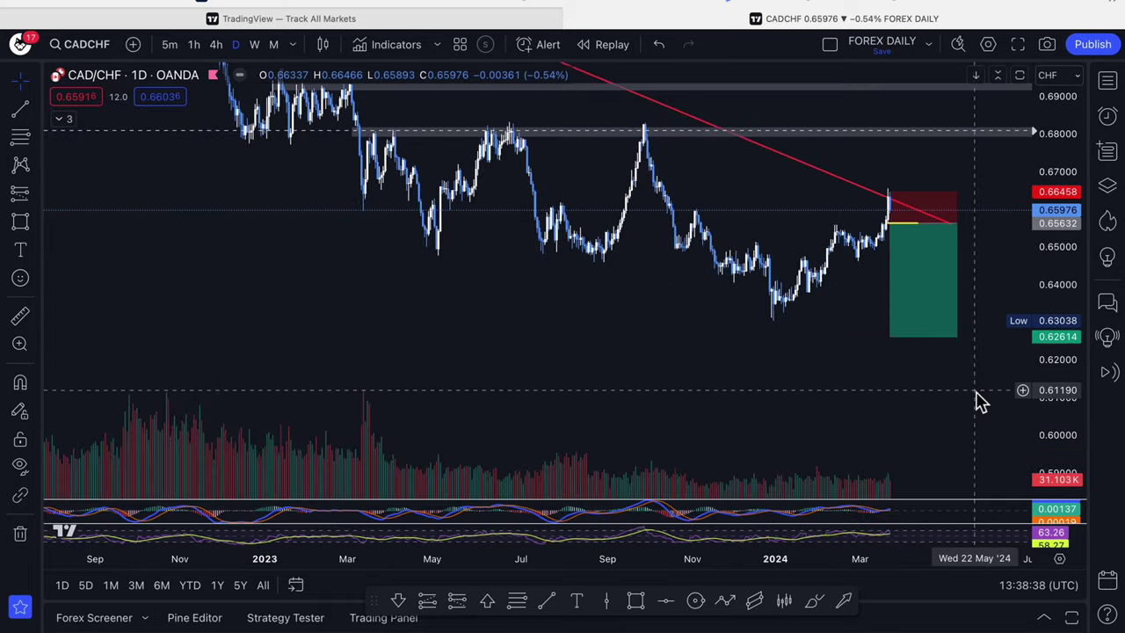
{"action": "scroll", "coordinate": [977, 397], "scroll_direction": "down", "scroll_amount": 2}
{"action": "left_click_drag", "start_coordinate": [809, 394], "coordinate": [466, 348]}
{"action": "scroll", "coordinate": [834, 429], "scroll_direction": "down", "scroll_amount": 3}
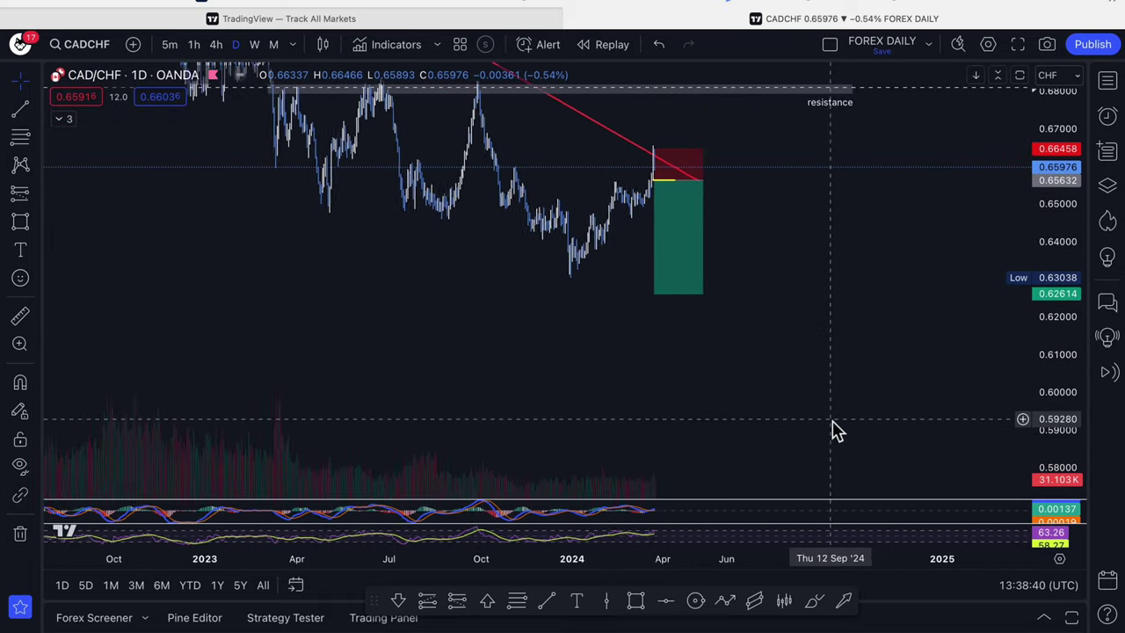
{"action": "scroll", "coordinate": [834, 430], "scroll_direction": "down", "scroll_amount": 2}
{"action": "scroll", "coordinate": [834, 430], "scroll_direction": "down", "scroll_amount": 1}
- Compress the price scale and pan so the 2022–2024 history fills the view
{"action": "left_click_drag", "start_coordinate": [1077, 158], "coordinate": [1057, 369]}
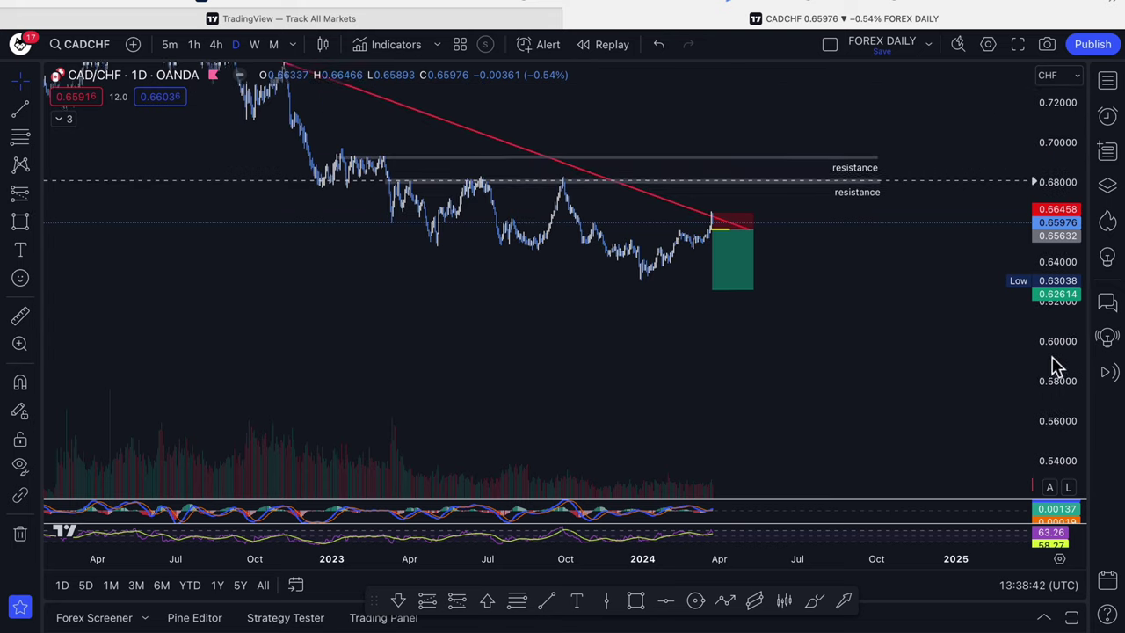
{"action": "left_click_drag", "start_coordinate": [443, 339], "coordinate": [540, 443]}
{"action": "scroll", "coordinate": [346, 219], "scroll_direction": "right", "scroll_amount": 5}
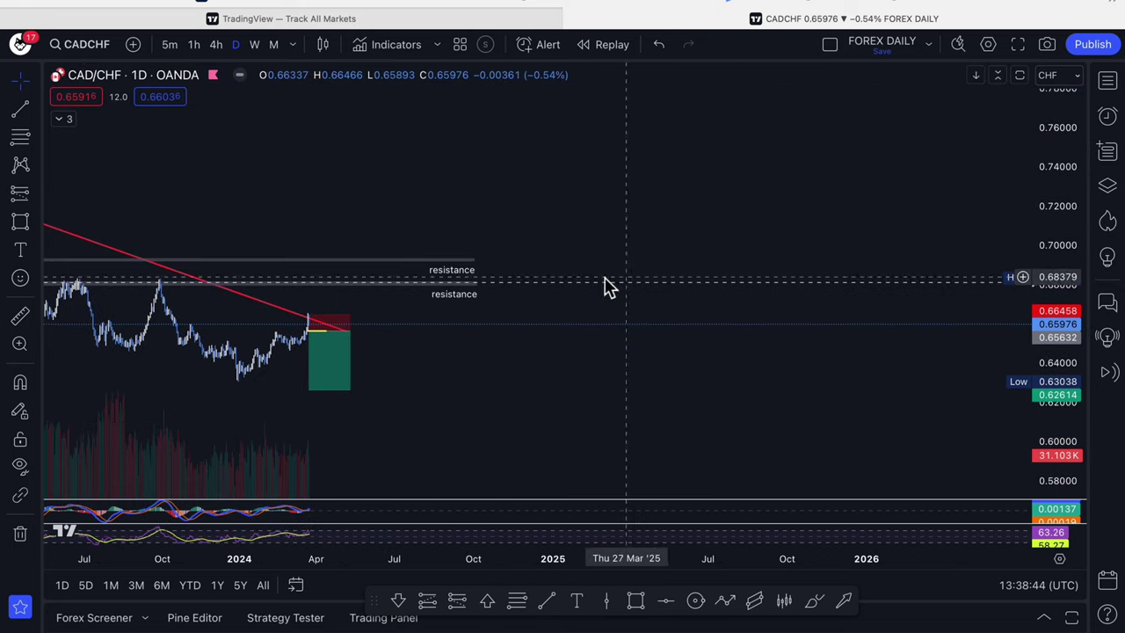
{"action": "mouse_move", "coordinate": [167, 214]}
{"action": "left_mouse_down"}
{"action": "mouse_move", "coordinate": [479, 191]}
{"action": "mouse_move", "coordinate": [671, 216]}
{"action": "left_mouse_up"}
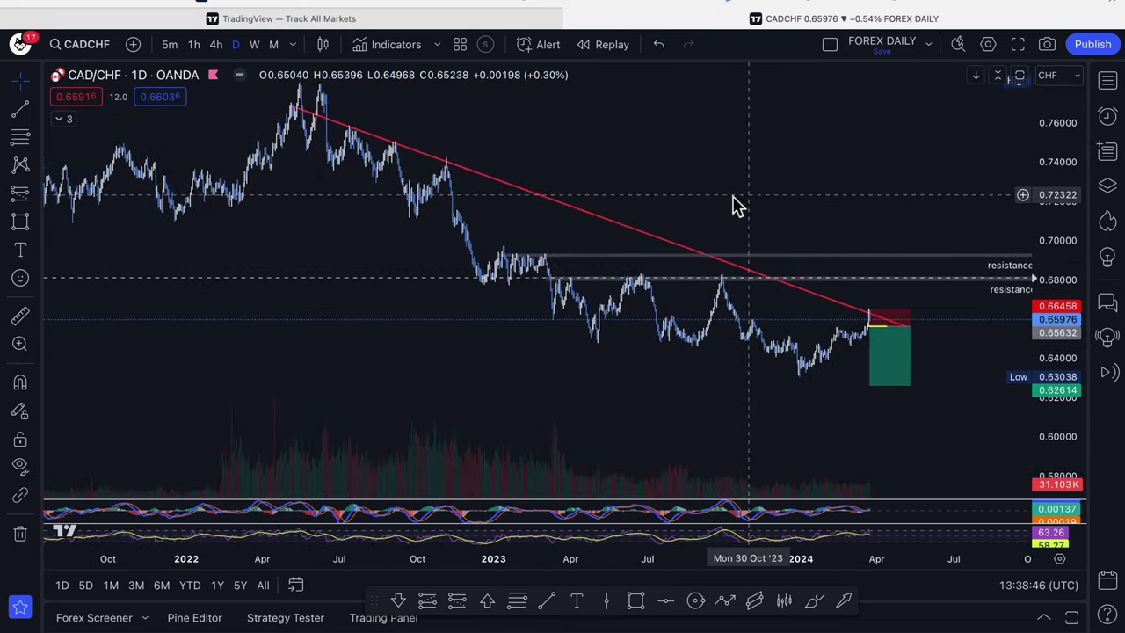
{"action": "scroll", "coordinate": [667, 215], "scroll_direction": "right", "scroll_amount": 5}
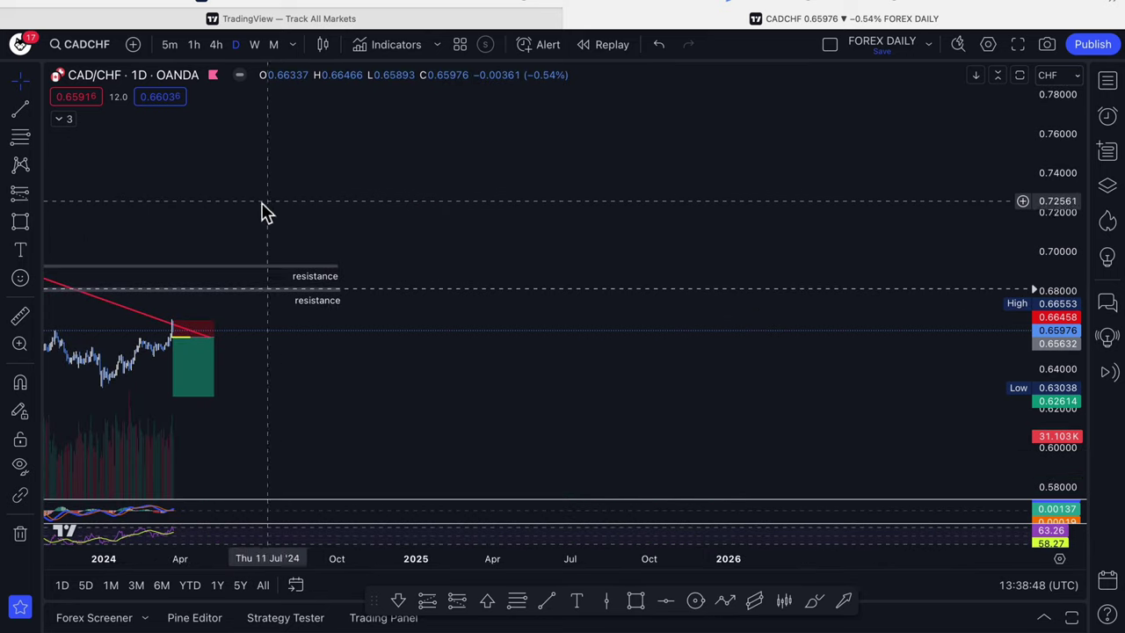
{"action": "left_click_drag", "start_coordinate": [263, 214], "coordinate": [931, 219]}
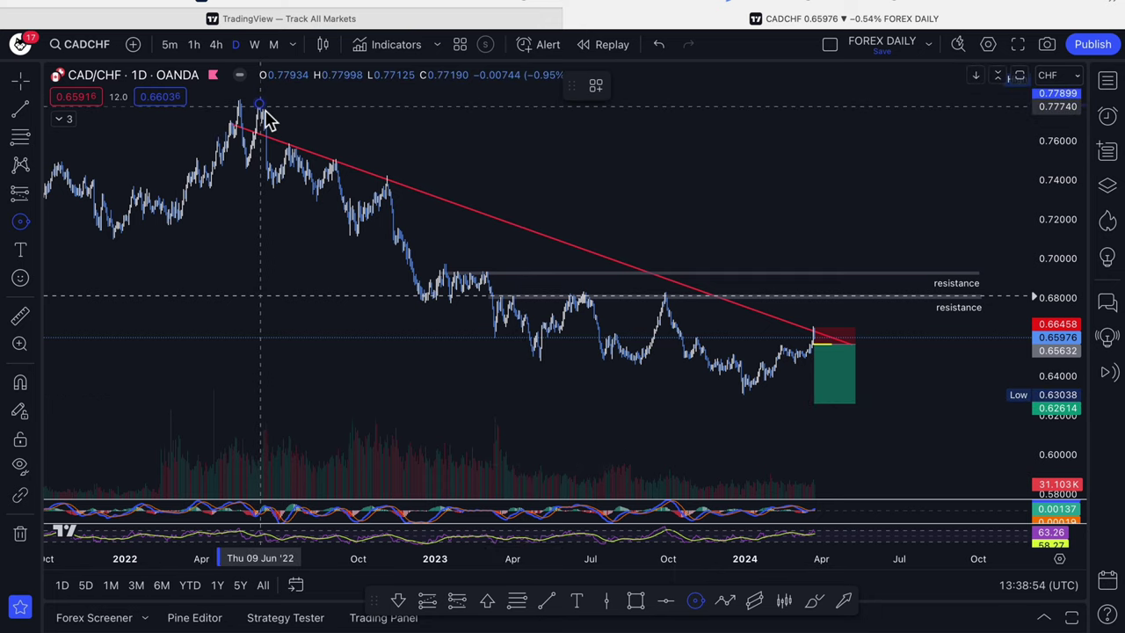
{"action": "mouse_move", "coordinate": [264, 110]}
{"action": "left_mouse_down"}
{"action": "mouse_move", "coordinate": [290, 114]}
{"action": "mouse_move", "coordinate": [292, 126]}
{"action": "left_mouse_up"}
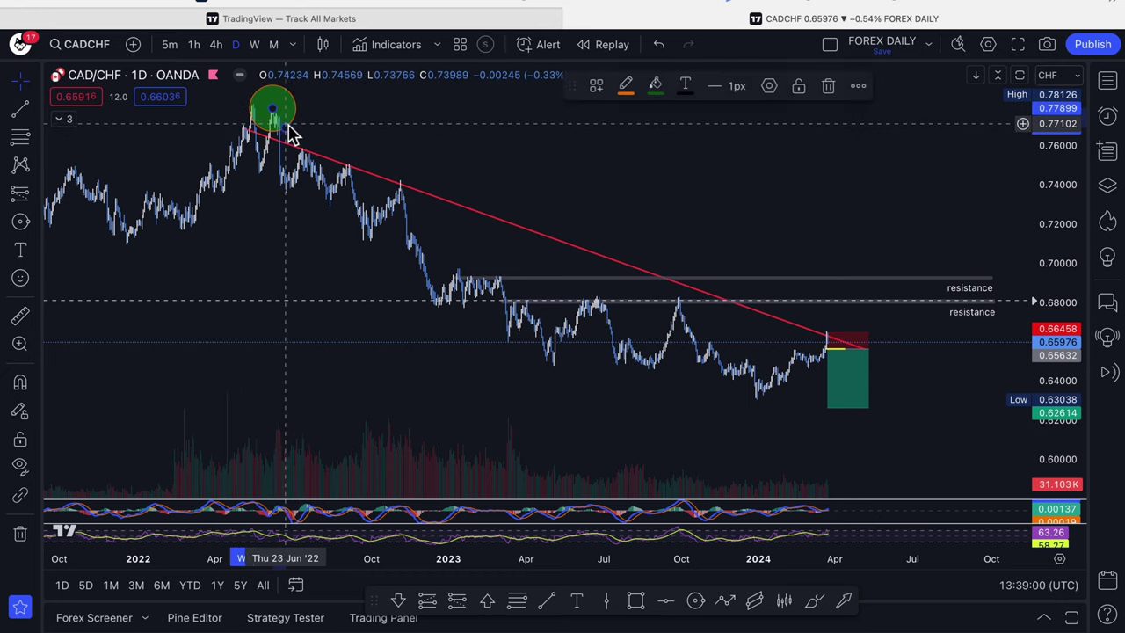
{"action": "left_click", "coordinate": [293, 131]}
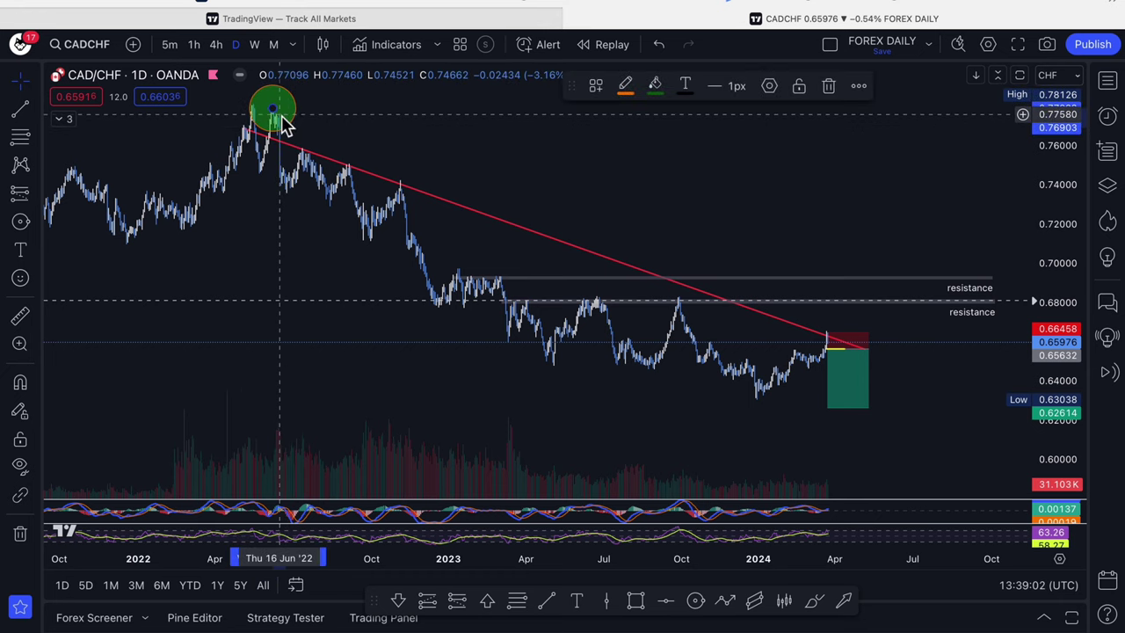
{"action": "mouse_move", "coordinate": [274, 116]}
{"action": "left_mouse_down"}
{"action": "mouse_move", "coordinate": [321, 159]}
{"action": "mouse_move", "coordinate": [400, 188]}
{"action": "mouse_move", "coordinate": [471, 280]}
{"action": "mouse_move", "coordinate": [681, 307]}
{"action": "left_mouse_up"}
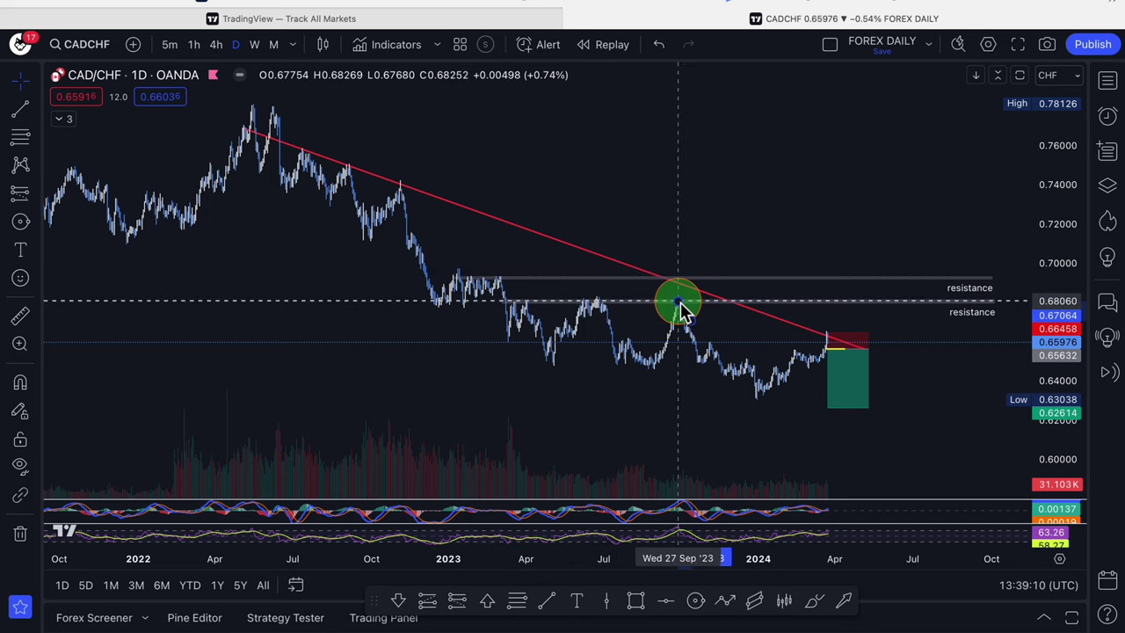
{"action": "left_click_drag", "start_coordinate": [681, 307], "coordinate": [835, 347]}
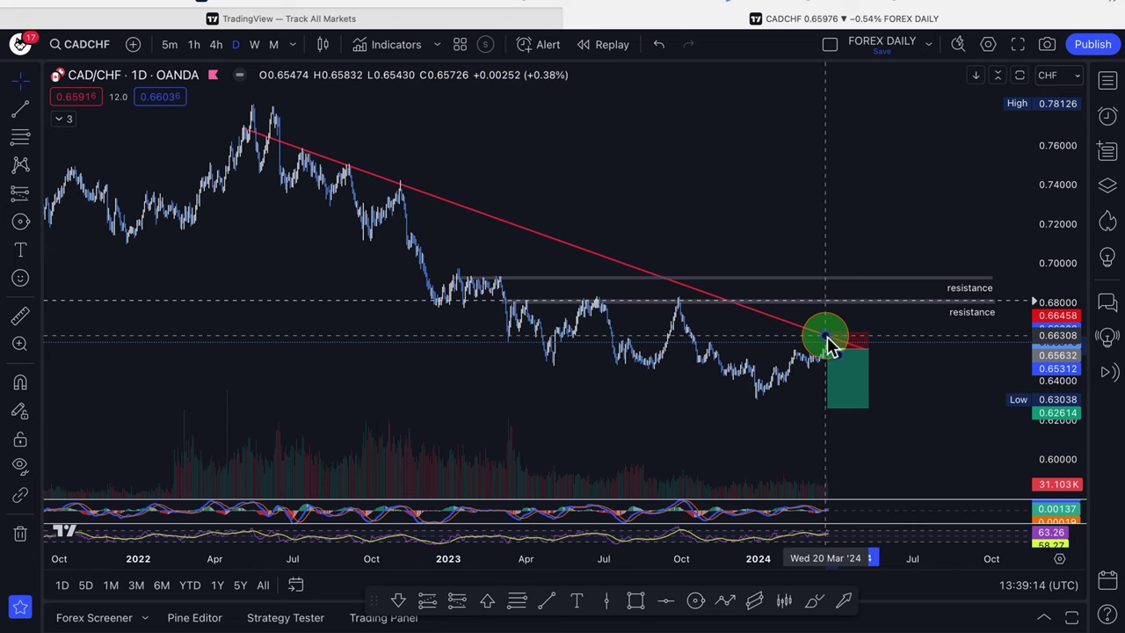
{"action": "mouse_move", "coordinate": [831, 344]}
{"action": "left_mouse_down"}
{"action": "mouse_move", "coordinate": [239, 175]}
{"action": "mouse_move", "coordinate": [266, 170]}
{"action": "mouse_move", "coordinate": [359, 230]}
{"action": "mouse_move", "coordinate": [430, 309]}
{"action": "mouse_move", "coordinate": [641, 379]}
{"action": "left_mouse_up"}
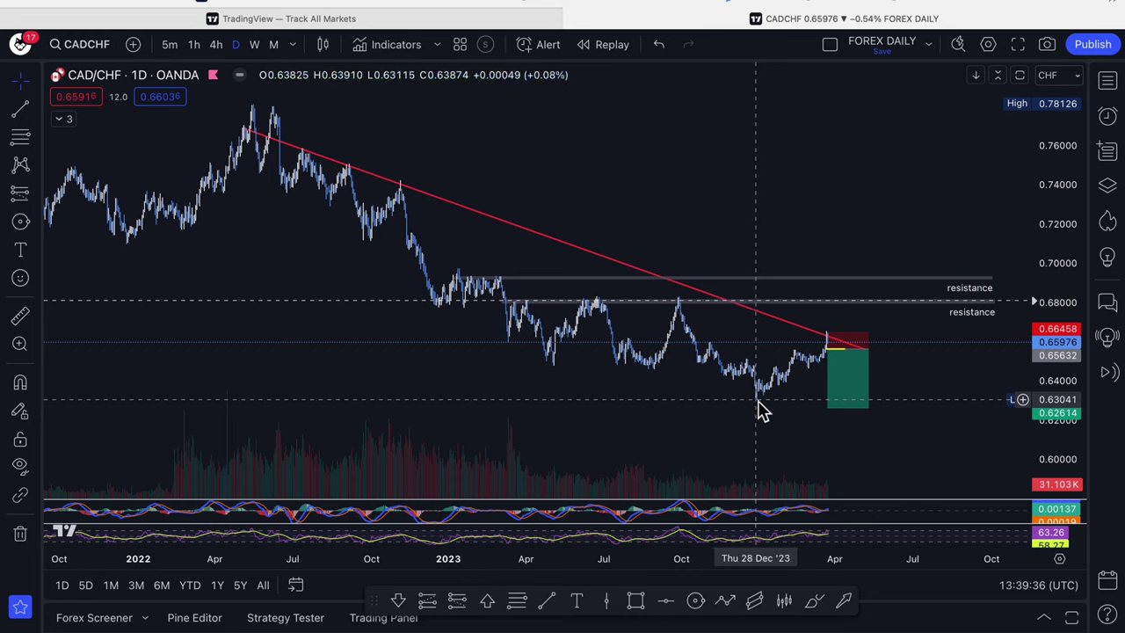
- Zoom in on the most recent bars and bring the short-position box into view
{"action": "scroll", "coordinate": [765, 404], "scroll_direction": "right", "scroll_amount": 2}
{"action": "scroll", "coordinate": [747, 407], "scroll_direction": "right", "scroll_amount": 2}
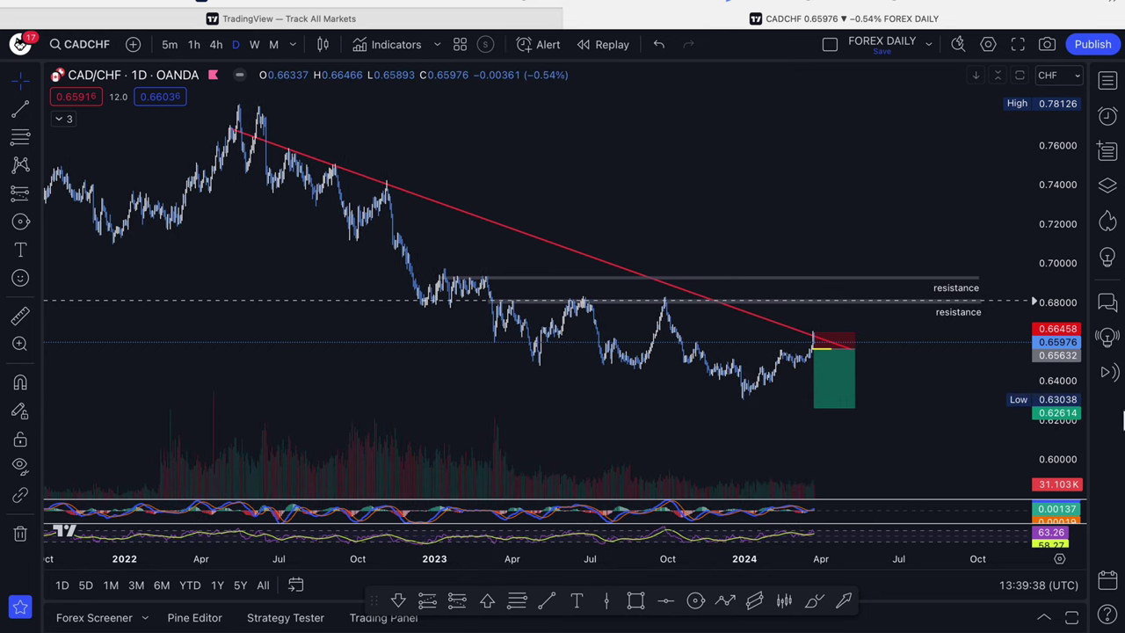
{"action": "left_click_drag", "start_coordinate": [1076, 435], "coordinate": [1037, 309]}
{"action": "scroll", "coordinate": [957, 384], "scroll_direction": "up", "scroll_amount": 2}
{"action": "scroll", "coordinate": [924, 404], "scroll_direction": "up", "scroll_amount": 2}
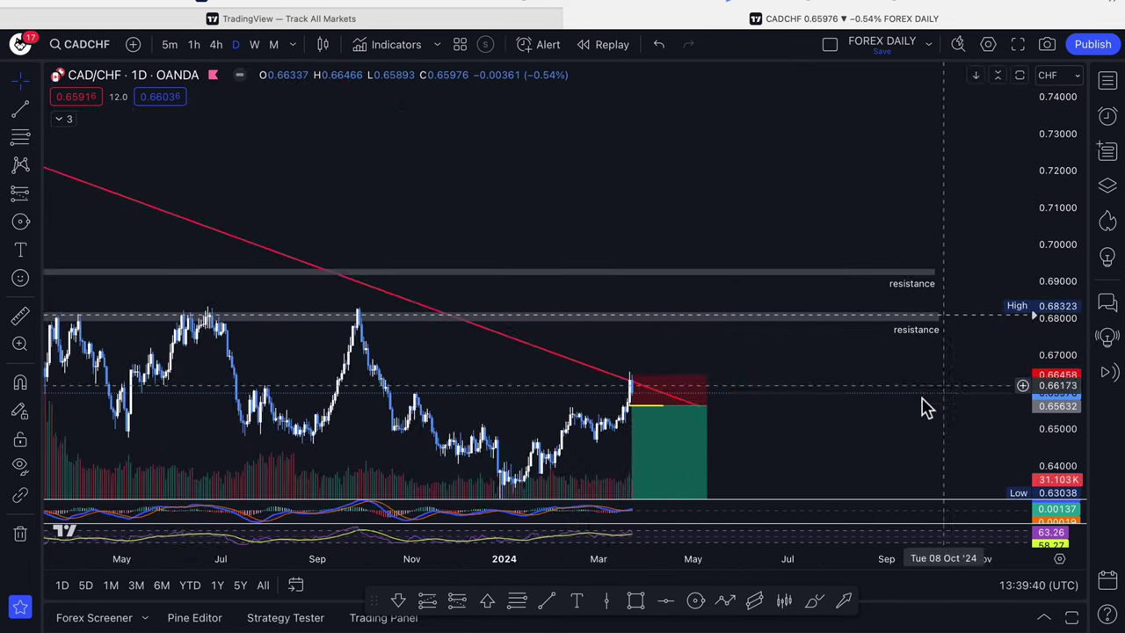
{"action": "scroll", "coordinate": [835, 457], "scroll_direction": "up", "scroll_amount": 2}
{"action": "left_click_drag", "start_coordinate": [836, 457], "coordinate": [879, 211]}
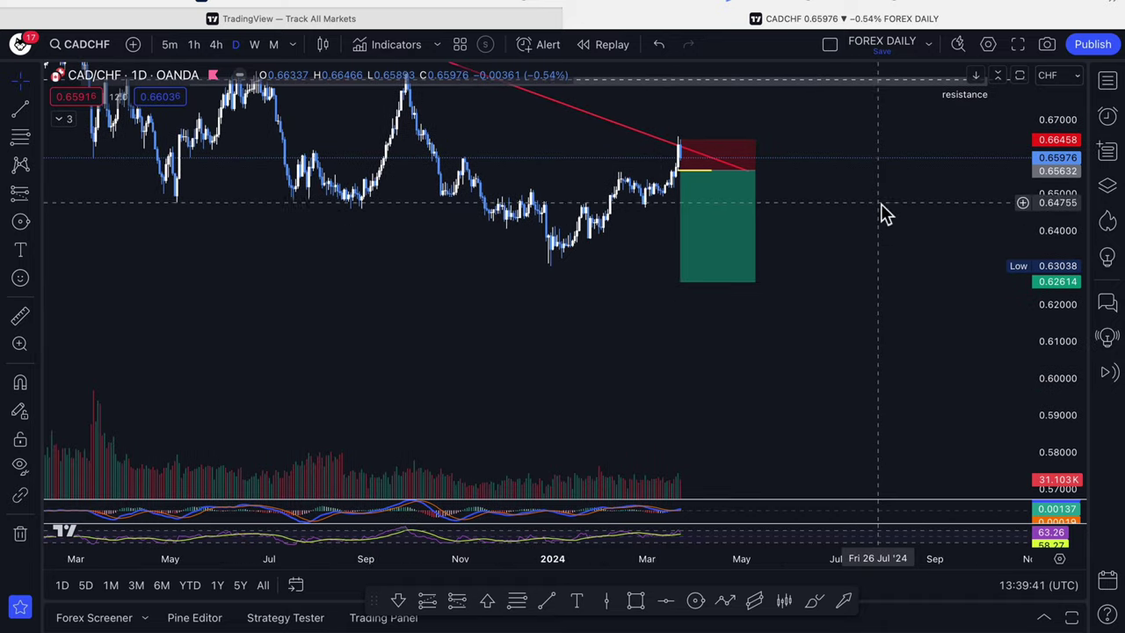
- Drag the short's profit target to 0.63040, just above the December low
{"action": "left_click", "coordinate": [683, 283]}
{"action": "left_click_drag", "start_coordinate": [683, 283], "coordinate": [683, 266]}
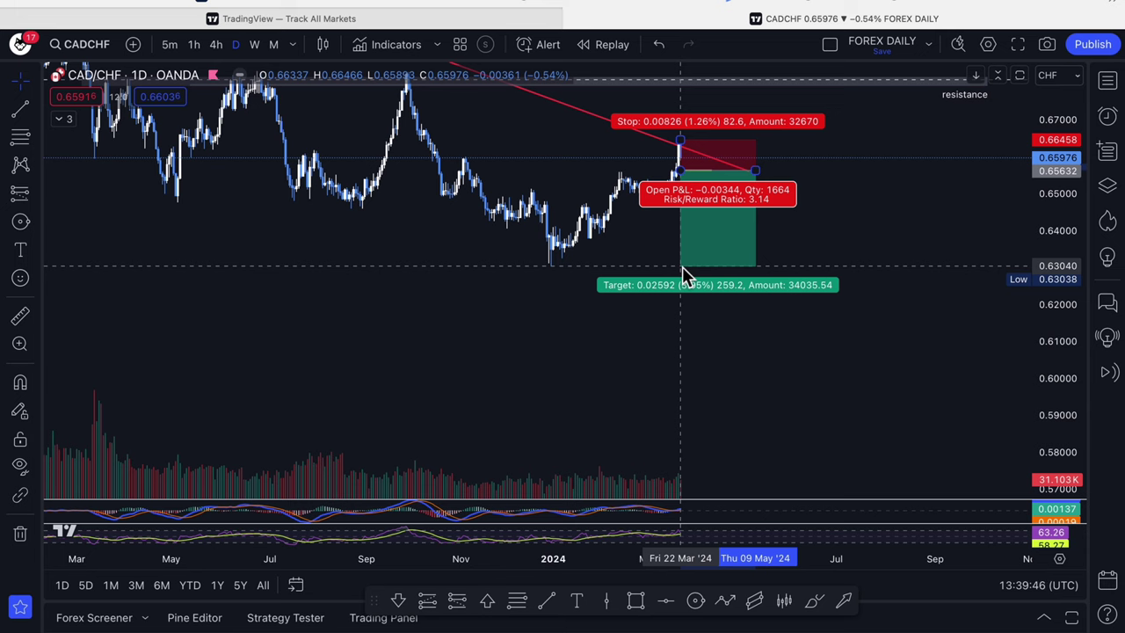
{"action": "scroll", "coordinate": [681, 266], "scroll_direction": "up", "scroll_amount": 1}
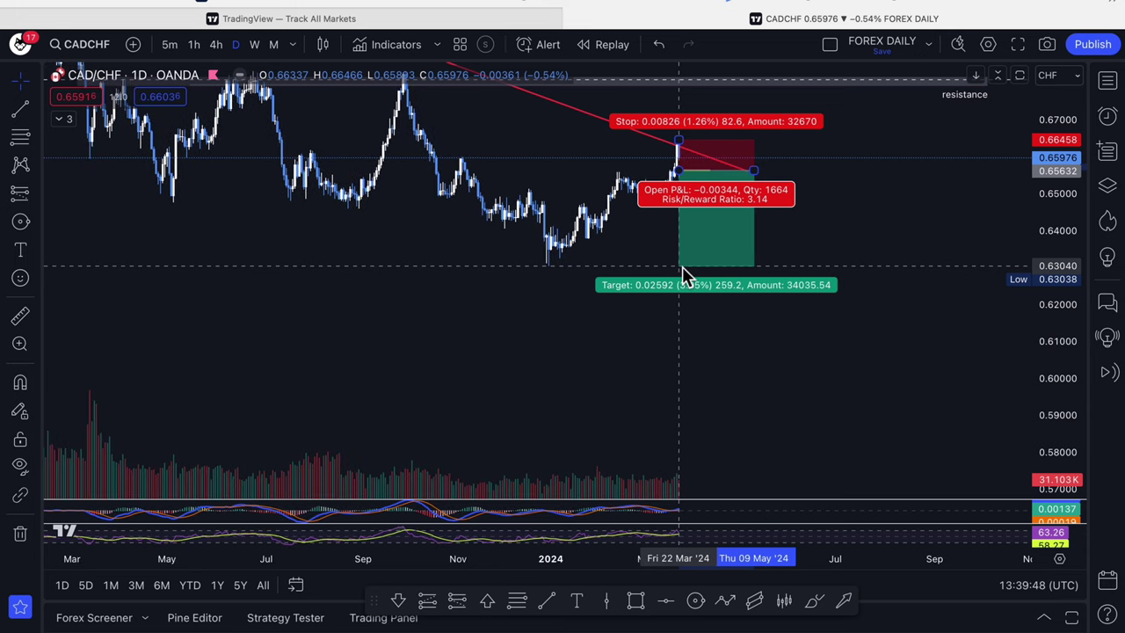
{"action": "left_click_drag", "start_coordinate": [681, 267], "coordinate": [675, 396]}
{"action": "scroll", "coordinate": [675, 396], "scroll_direction": "down", "scroll_amount": 1}
{"action": "scroll", "coordinate": [675, 397], "scroll_direction": "down", "scroll_amount": 1}
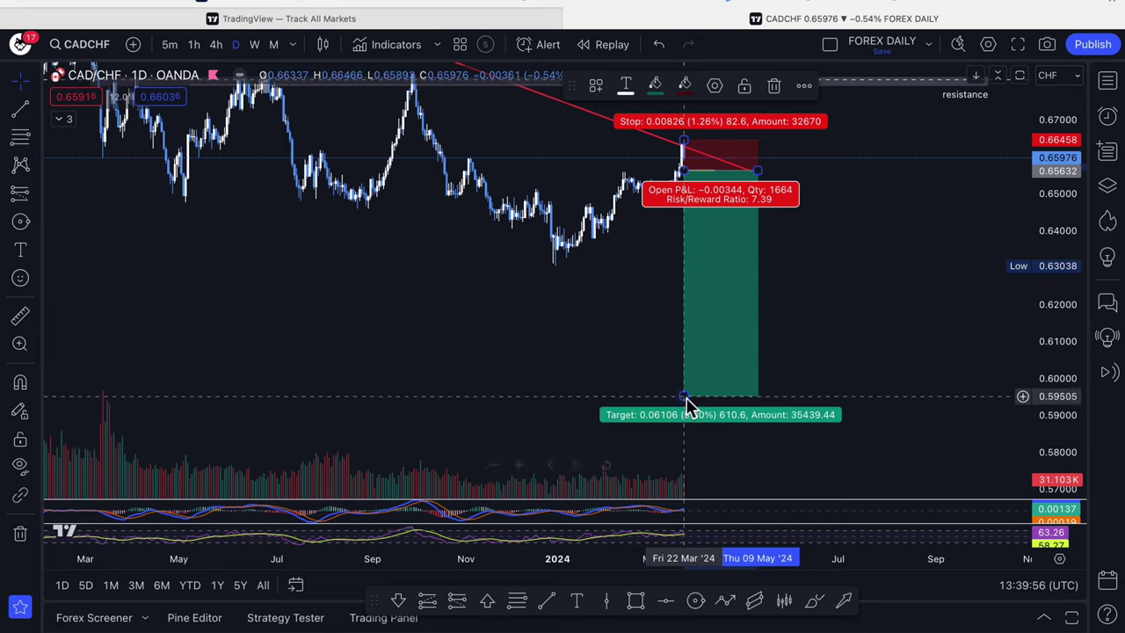
{"action": "left_click_drag", "start_coordinate": [682, 396], "coordinate": [684, 268]}
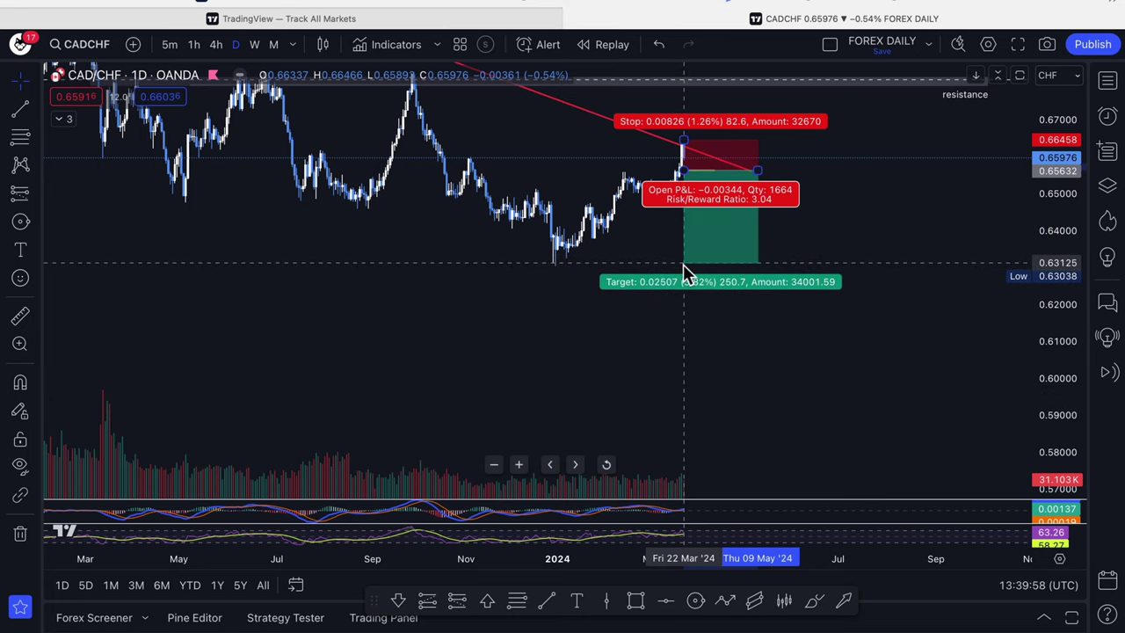
{"action": "left_click", "coordinate": [738, 430]}
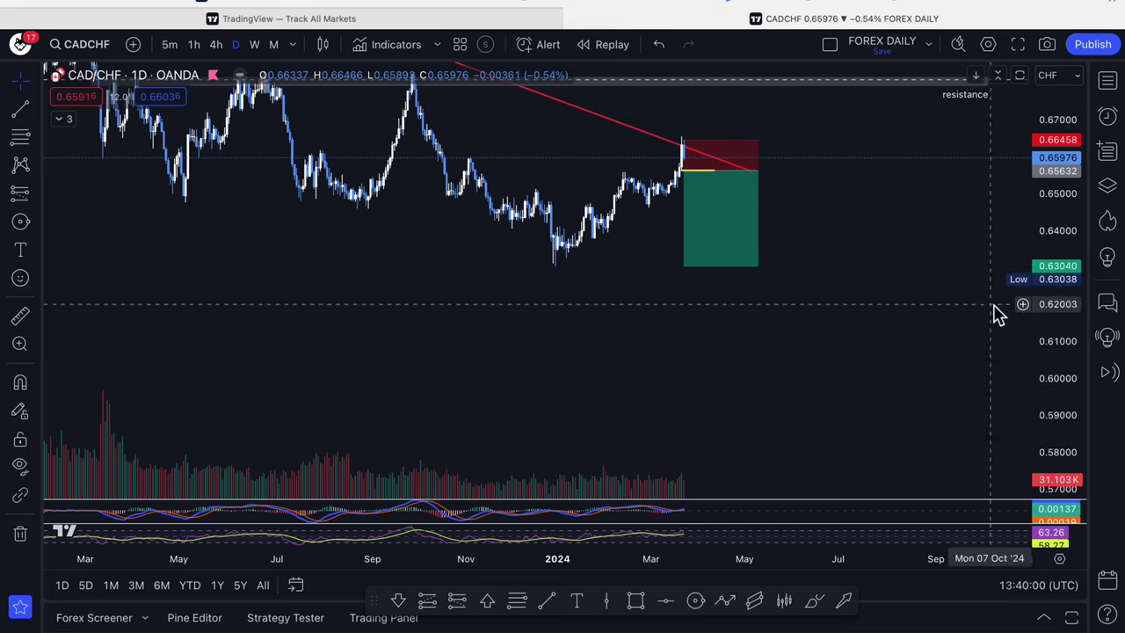
{"action": "left_click", "coordinate": [709, 243]}
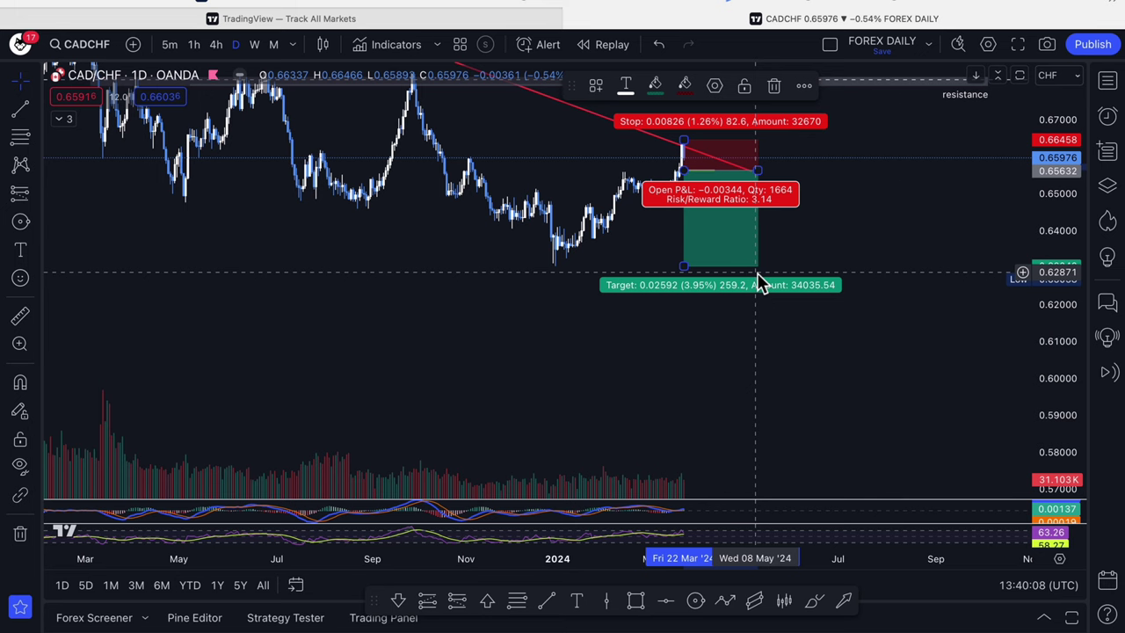
- Recentre the chart and reselect the short to check its 3.14 risk/reward
{"action": "left_click_drag", "start_coordinate": [894, 289], "coordinate": [914, 420]}
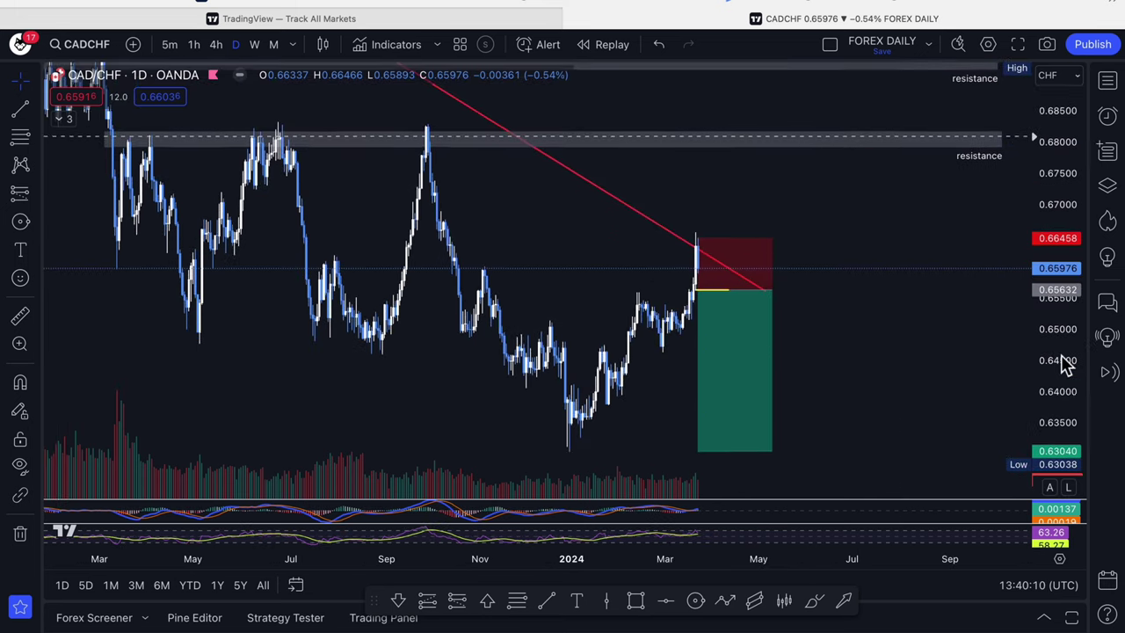
{"action": "scroll", "coordinate": [908, 422], "scroll_direction": "up", "scroll_amount": 3}
{"action": "scroll", "coordinate": [858, 417], "scroll_direction": "up", "scroll_amount": 3}
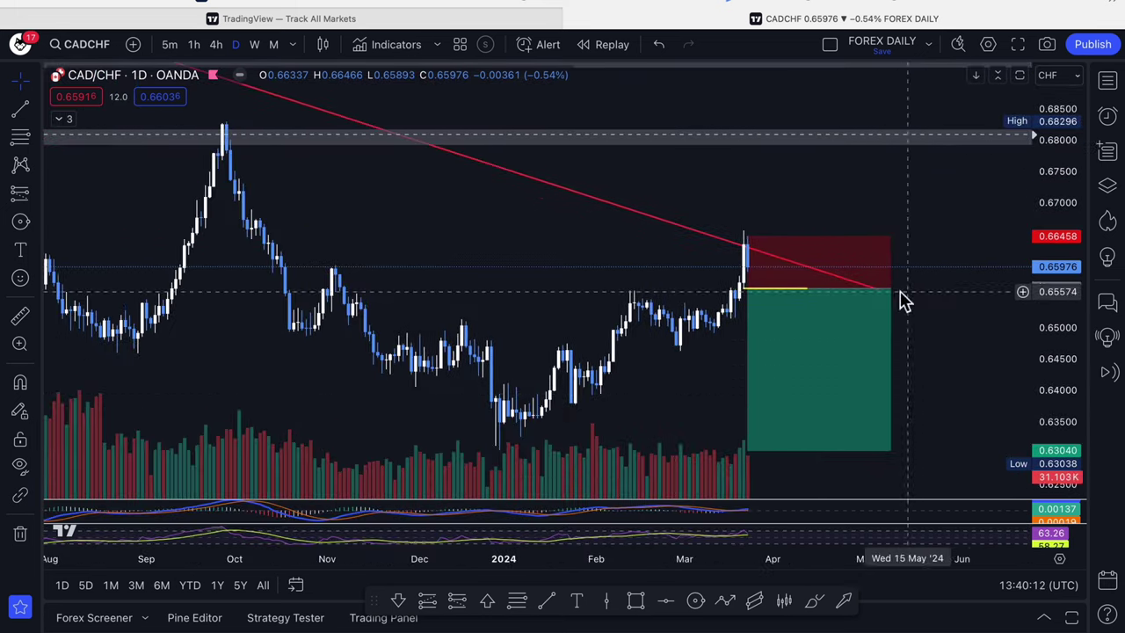
{"action": "left_click", "coordinate": [761, 289]}
{"action": "scroll", "coordinate": [785, 272], "scroll_direction": "left", "scroll_amount": 3}
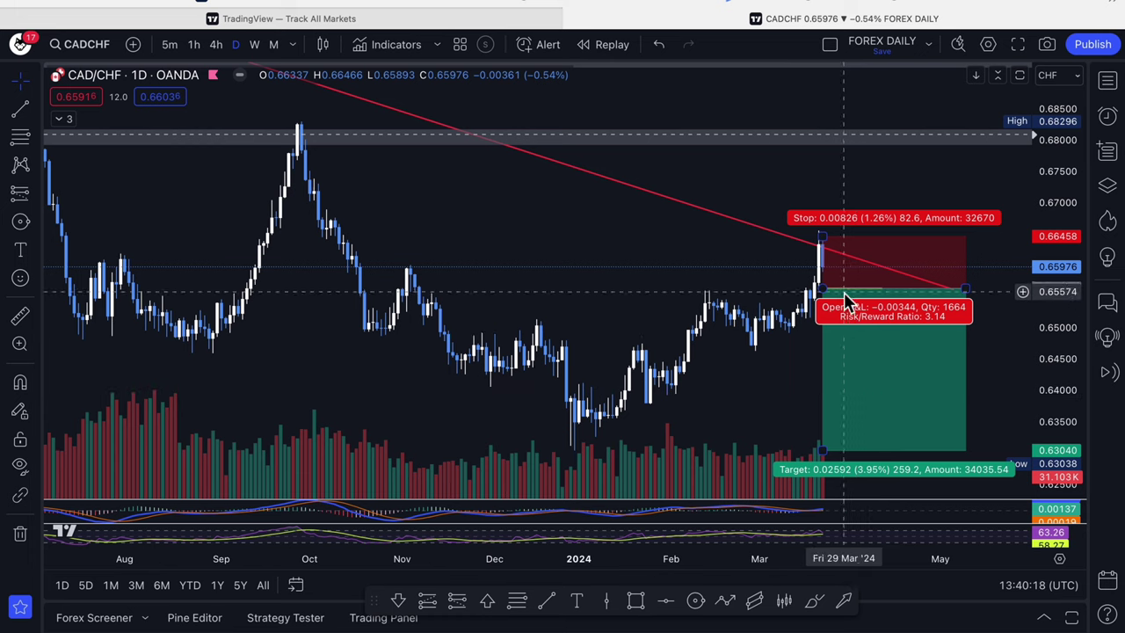
- Show economic events on the chart, limited to future events only
{"action": "left_click", "coordinate": [989, 45]}
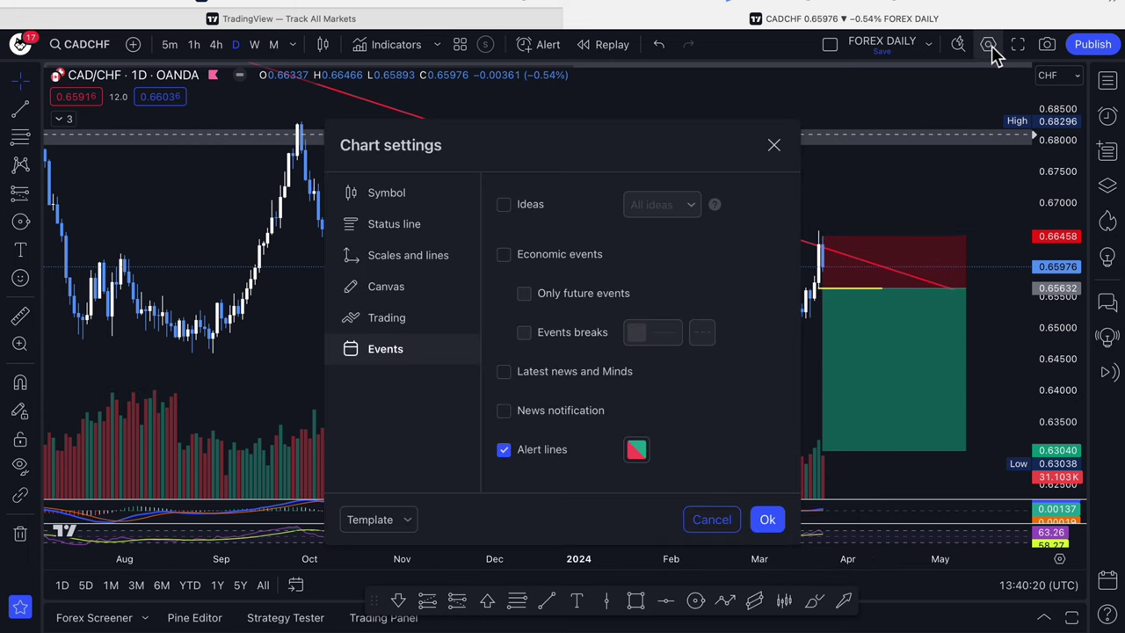
{"action": "left_click", "coordinate": [504, 256]}
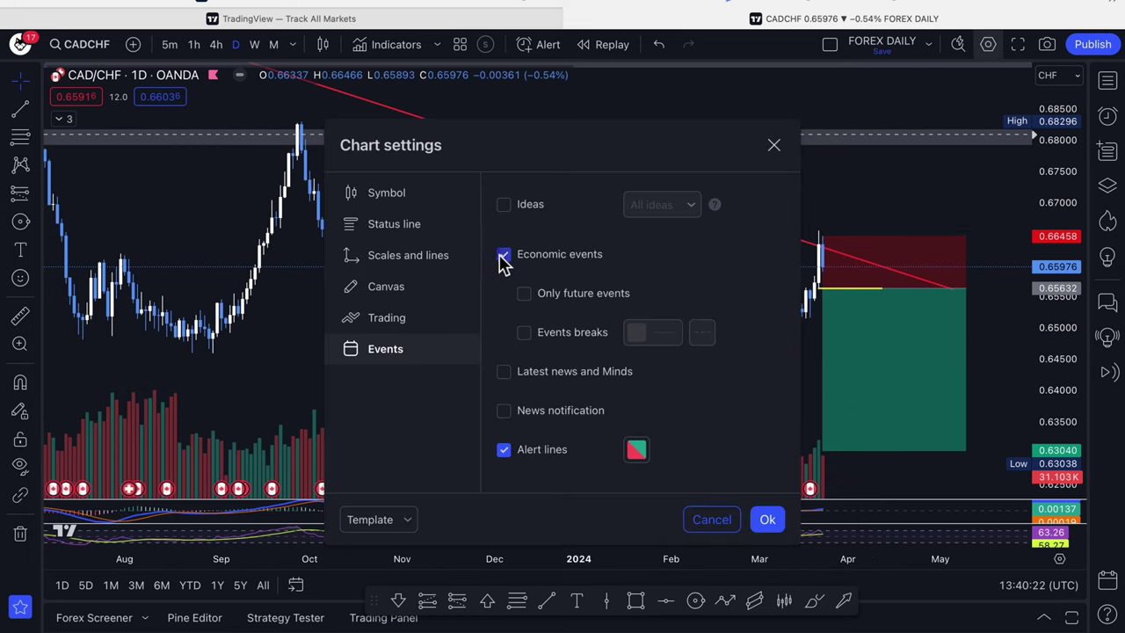
{"action": "left_click", "coordinate": [525, 295]}
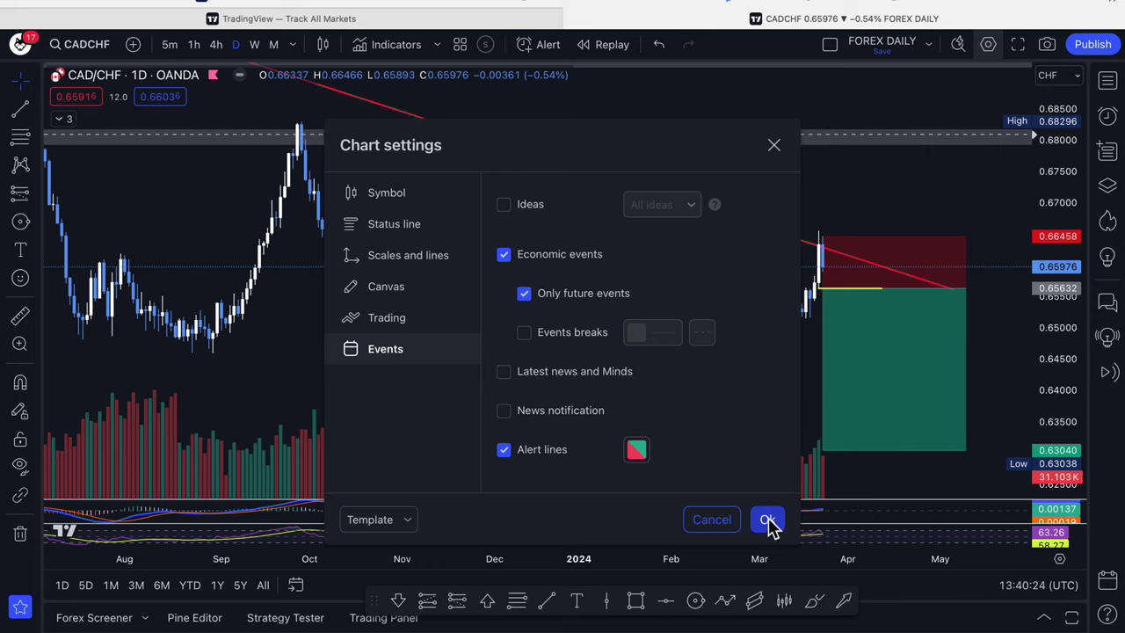
{"action": "left_click", "coordinate": [767, 519]}
- Turn on event break lines, then reopen the event settings to review them
{"action": "left_click", "coordinate": [988, 45]}
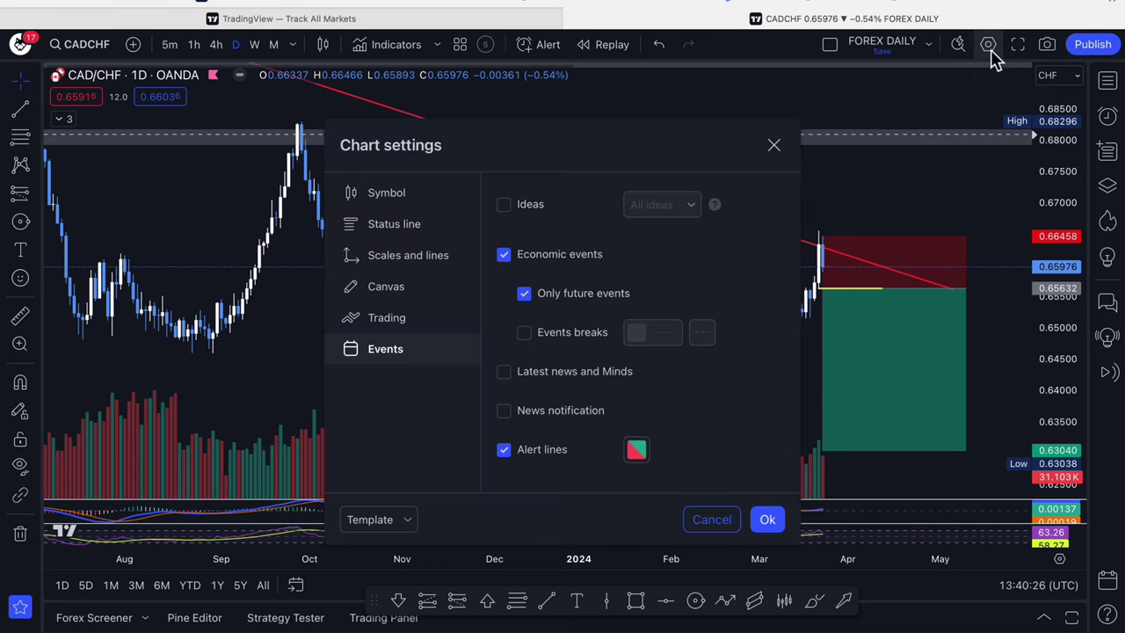
{"action": "left_click", "coordinate": [770, 521]}
{"action": "left_click_drag", "start_coordinate": [776, 440], "coordinate": [671, 402]}
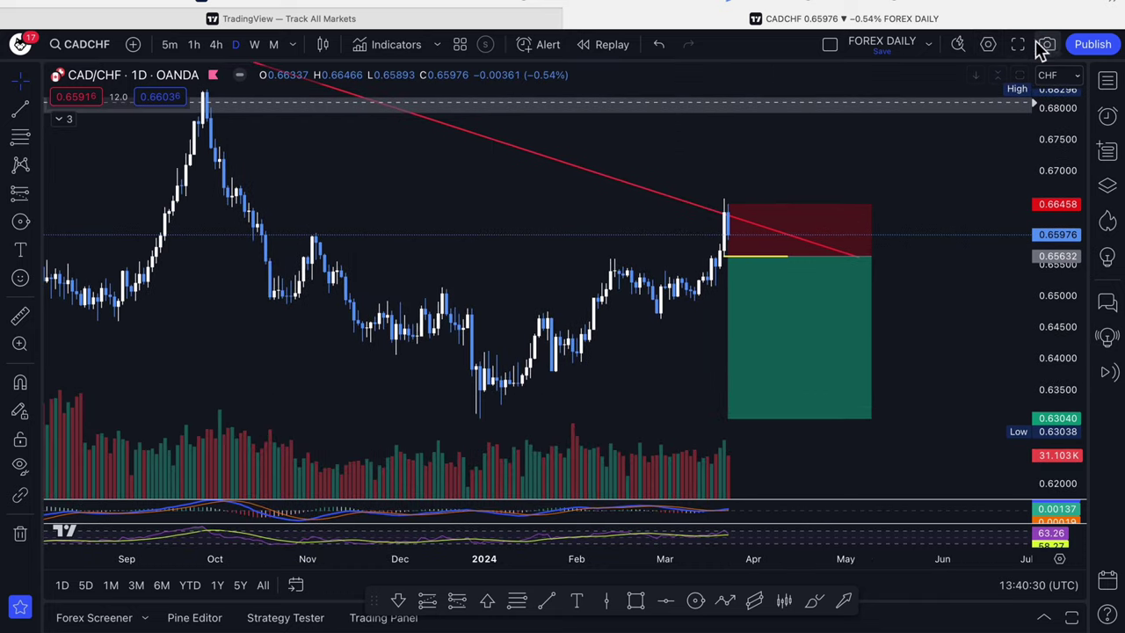
{"action": "left_click", "coordinate": [988, 45]}
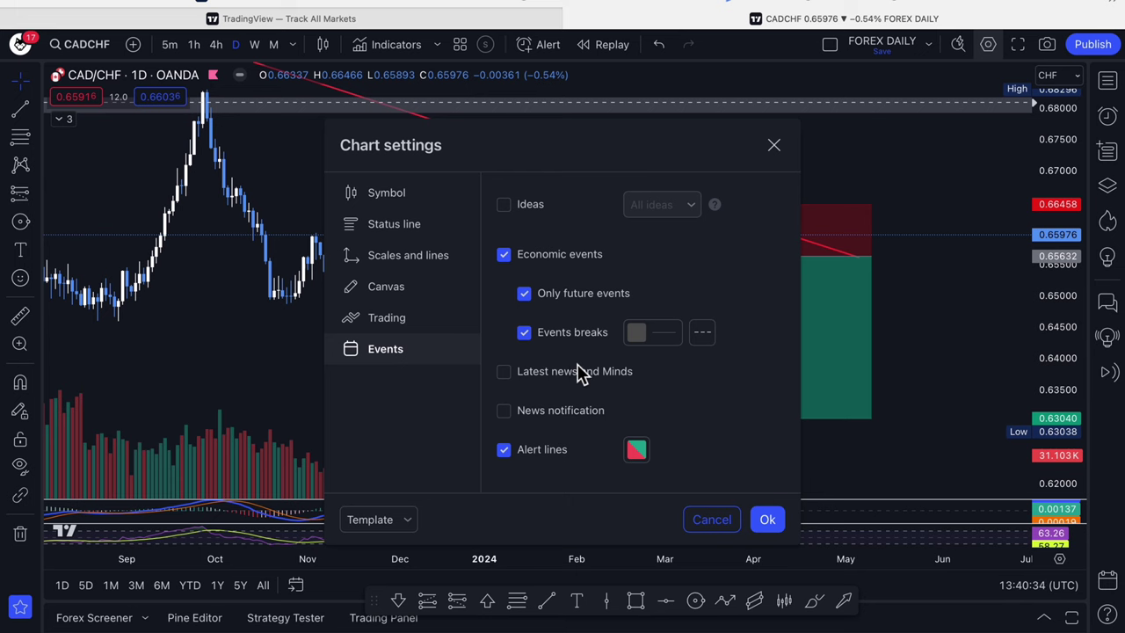
- Close the settings and zoom out to Jul 2022–2025 with prices 0.58–0.72 visible
{"action": "left_click", "coordinate": [767, 519]}
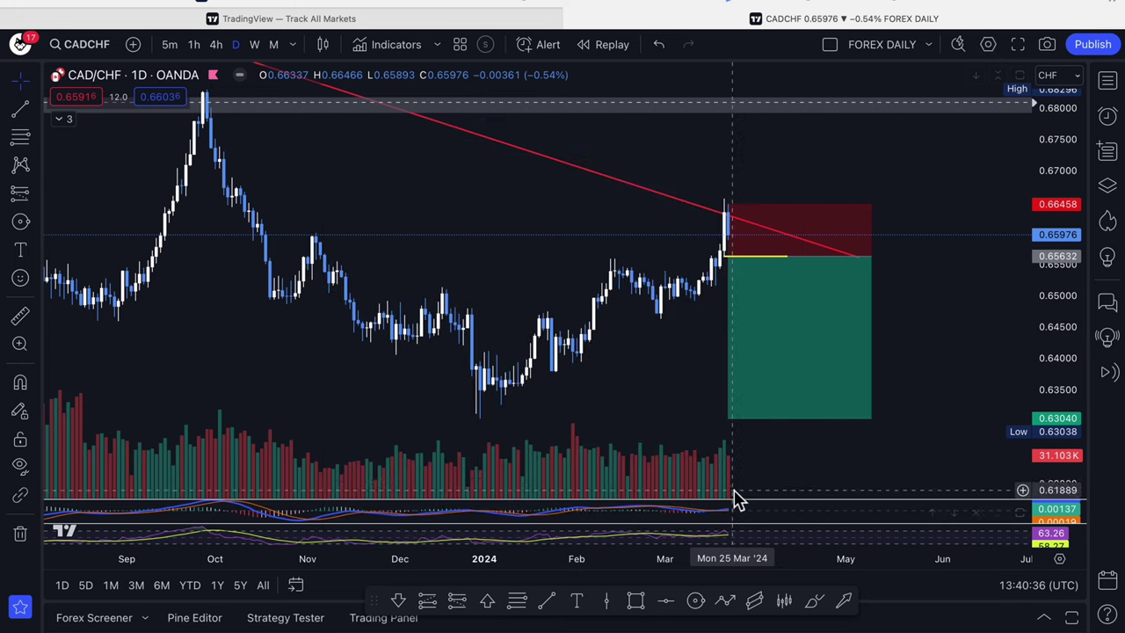
{"action": "mouse_move", "coordinate": [636, 419]}
{"action": "left_mouse_down"}
{"action": "mouse_move", "coordinate": [683, 319]}
{"action": "mouse_move", "coordinate": [602, 457]}
{"action": "left_mouse_up"}
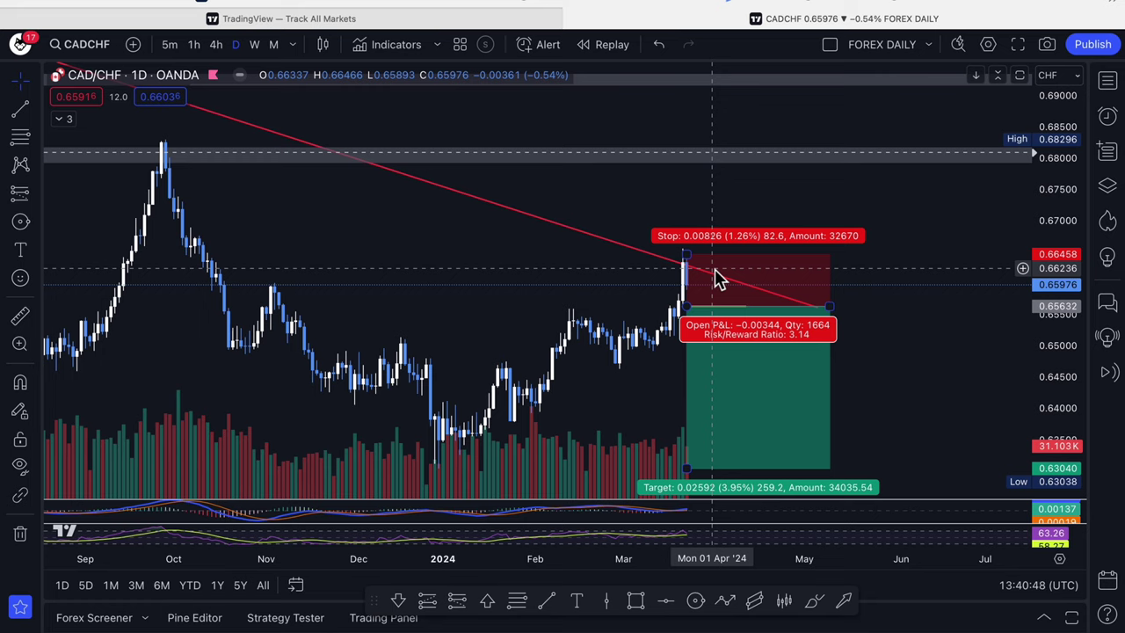
{"action": "left_click_drag", "start_coordinate": [1063, 189], "coordinate": [1072, 347]}
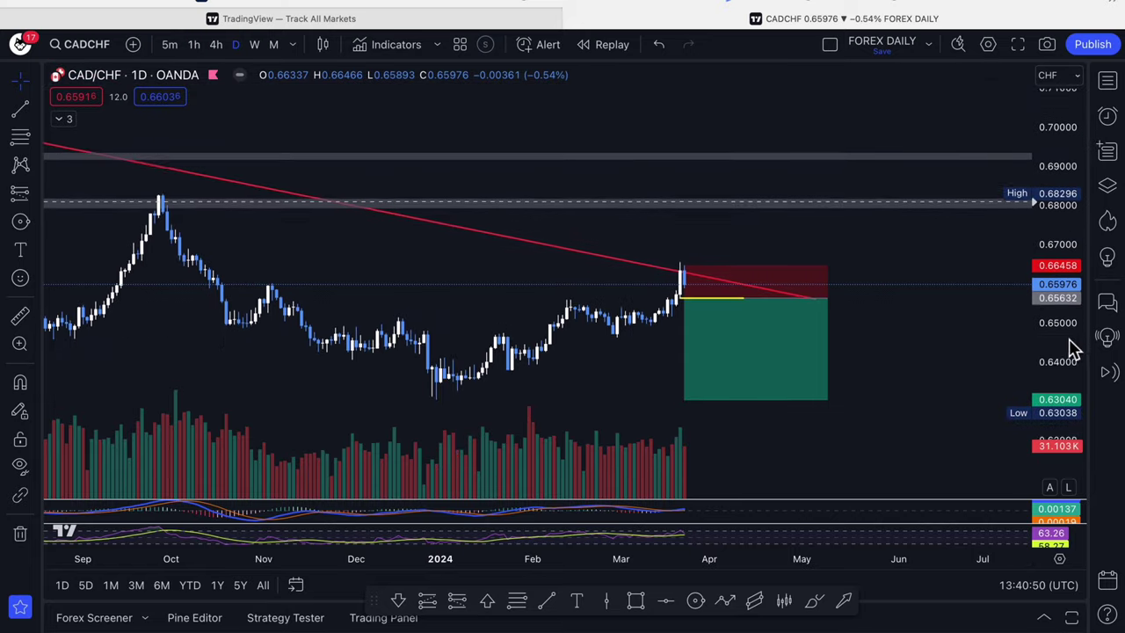
{"action": "scroll", "coordinate": [966, 352], "scroll_direction": "down", "scroll_amount": 5}
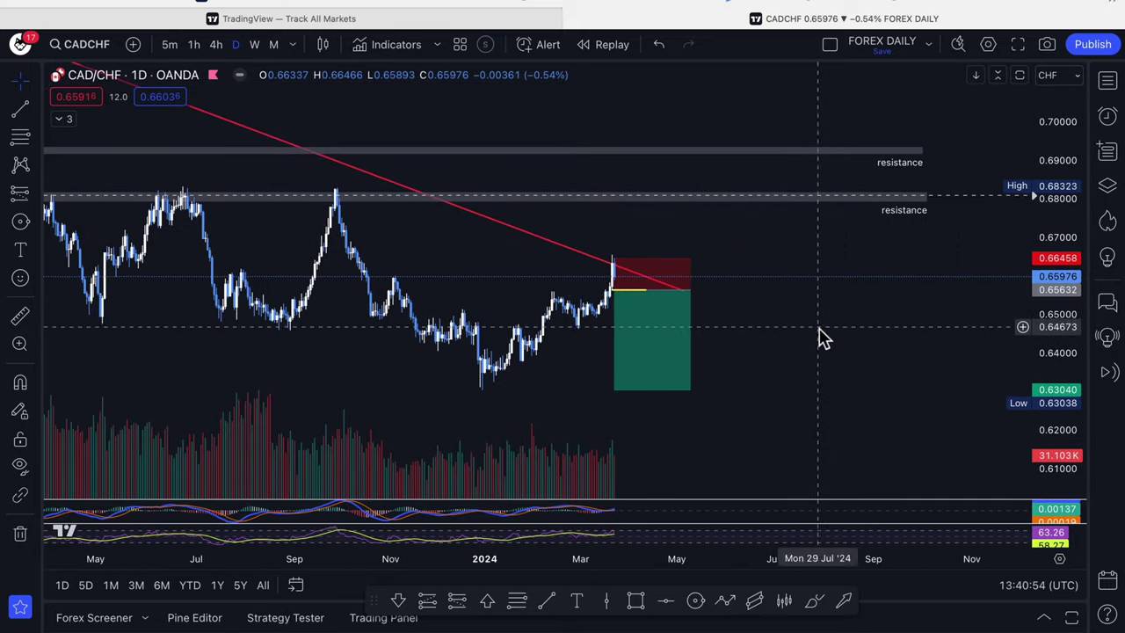
{"action": "mouse_move", "coordinate": [821, 337]}
{"action": "left_mouse_down"}
{"action": "mouse_move", "coordinate": [874, 432]}
{"action": "mouse_move", "coordinate": [856, 316]}
{"action": "left_mouse_up"}
{"action": "left_click_drag", "start_coordinate": [1045, 185], "coordinate": [1070, 332]}
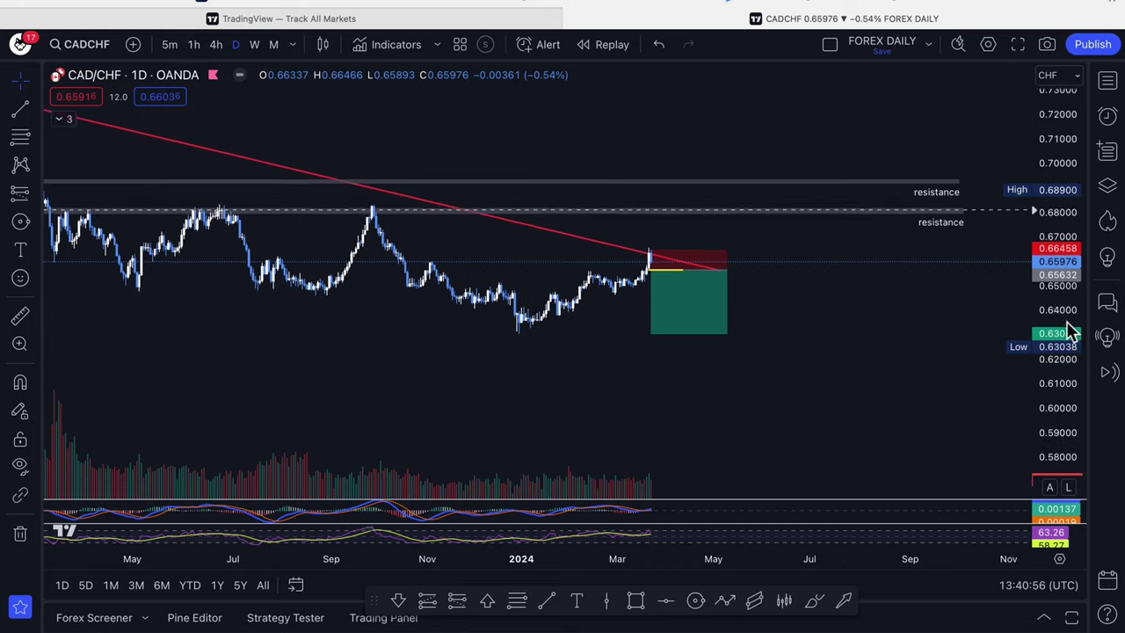
{"action": "scroll", "coordinate": [863, 409], "scroll_direction": "down", "scroll_amount": 5}
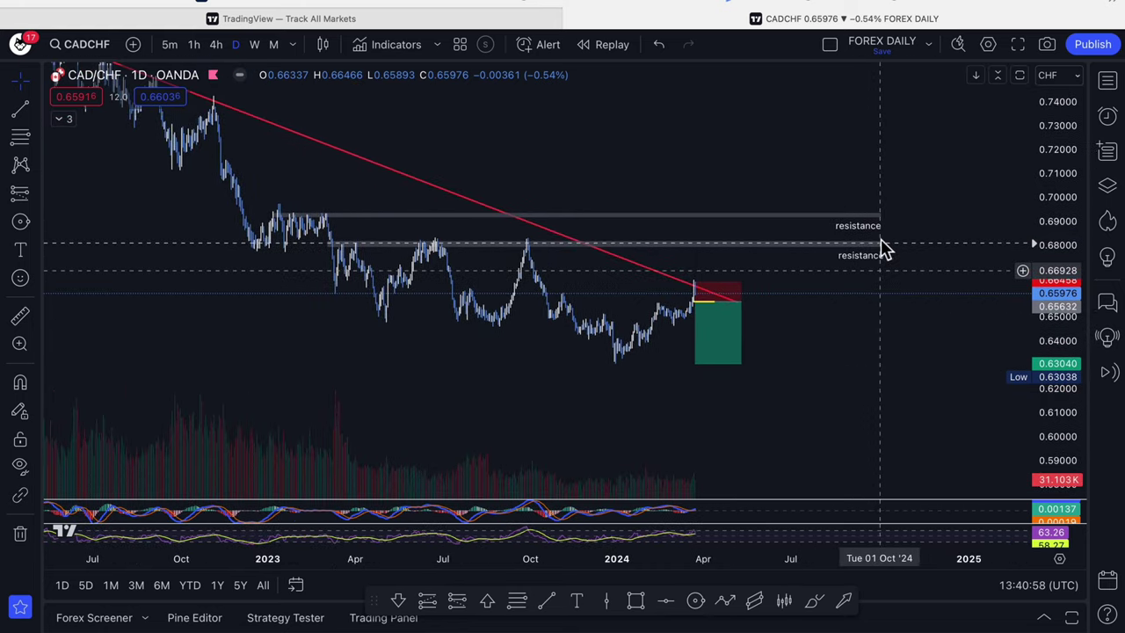
- Remove the stray CADCHF Crossing 0.67352 price alert, confirming the deletion, and reframe the chart
{"action": "left_click", "coordinate": [552, 244]}
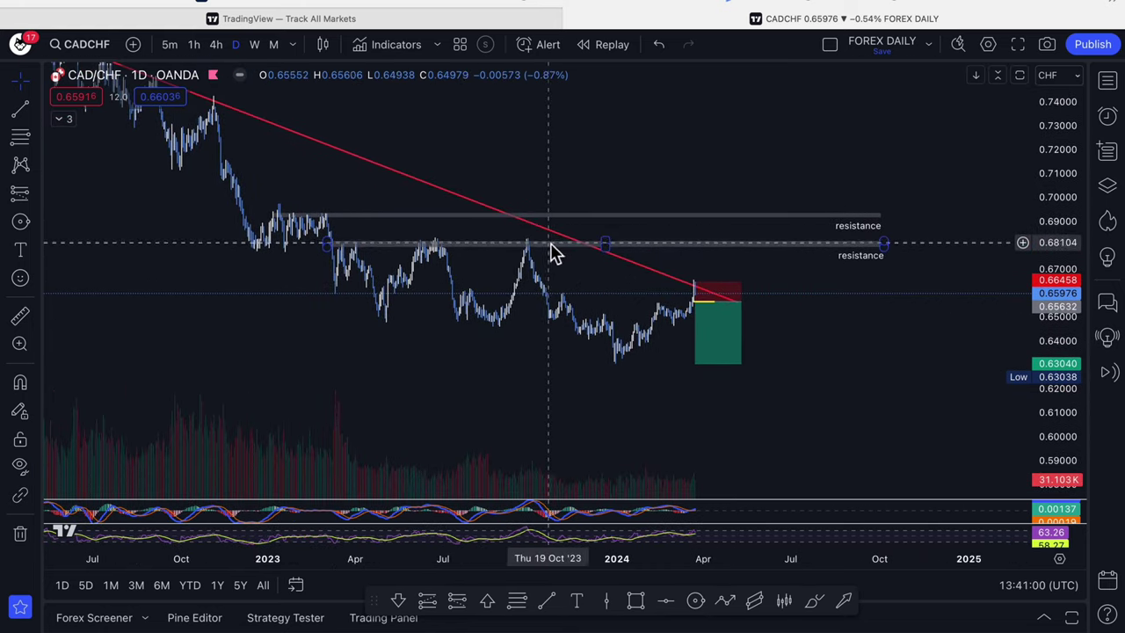
{"action": "left_click", "coordinate": [547, 259]}
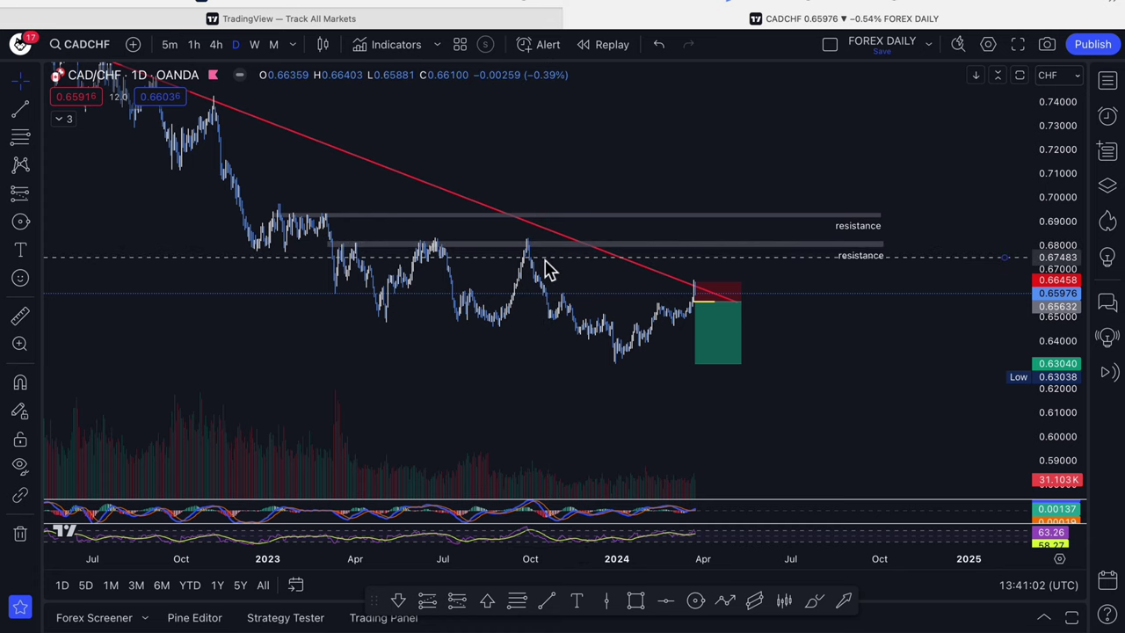
{"action": "mouse_move", "coordinate": [545, 270]}
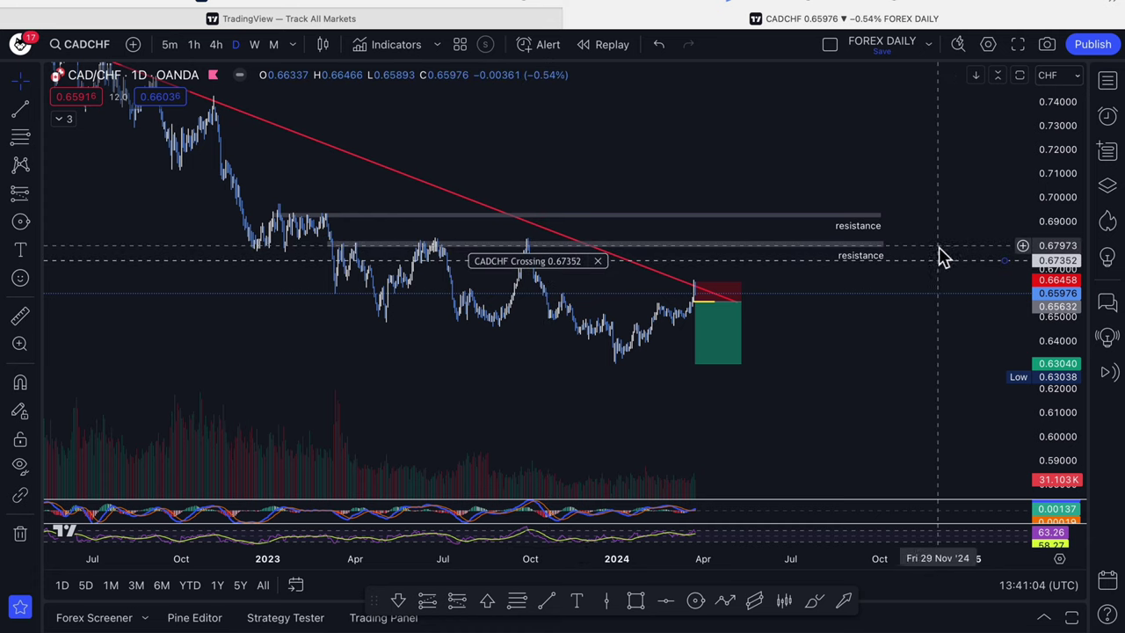
{"action": "left_click", "coordinate": [599, 261]}
{"action": "left_click", "coordinate": [714, 384]}
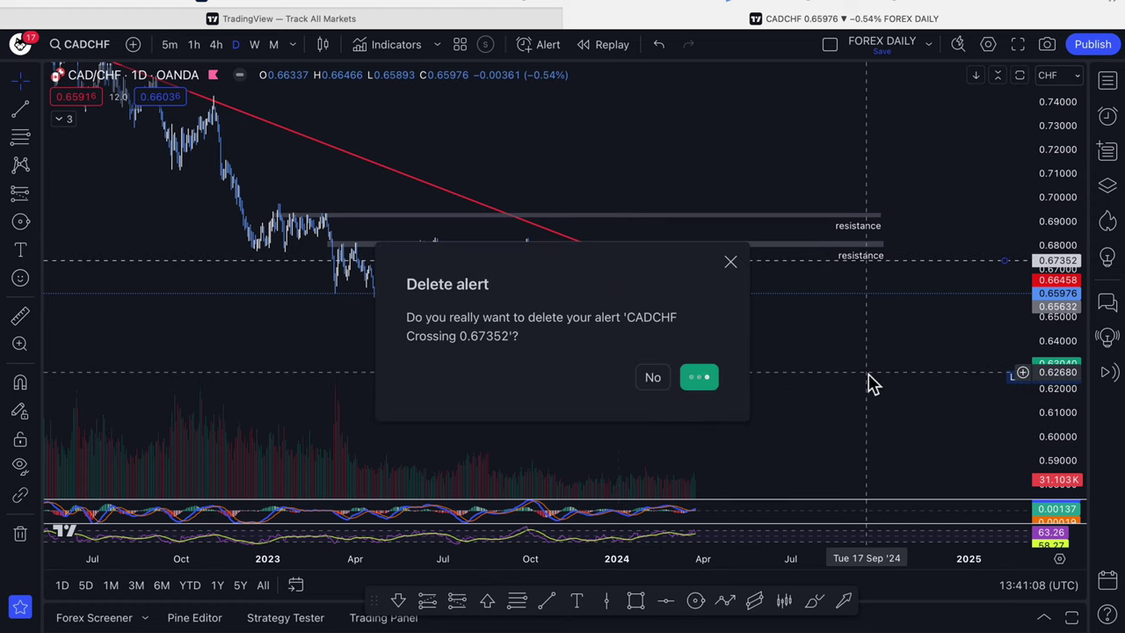
{"action": "left_click_drag", "start_coordinate": [785, 367], "coordinate": [663, 389]}
{"action": "left_click_drag", "start_coordinate": [1081, 463], "coordinate": [936, 420]}
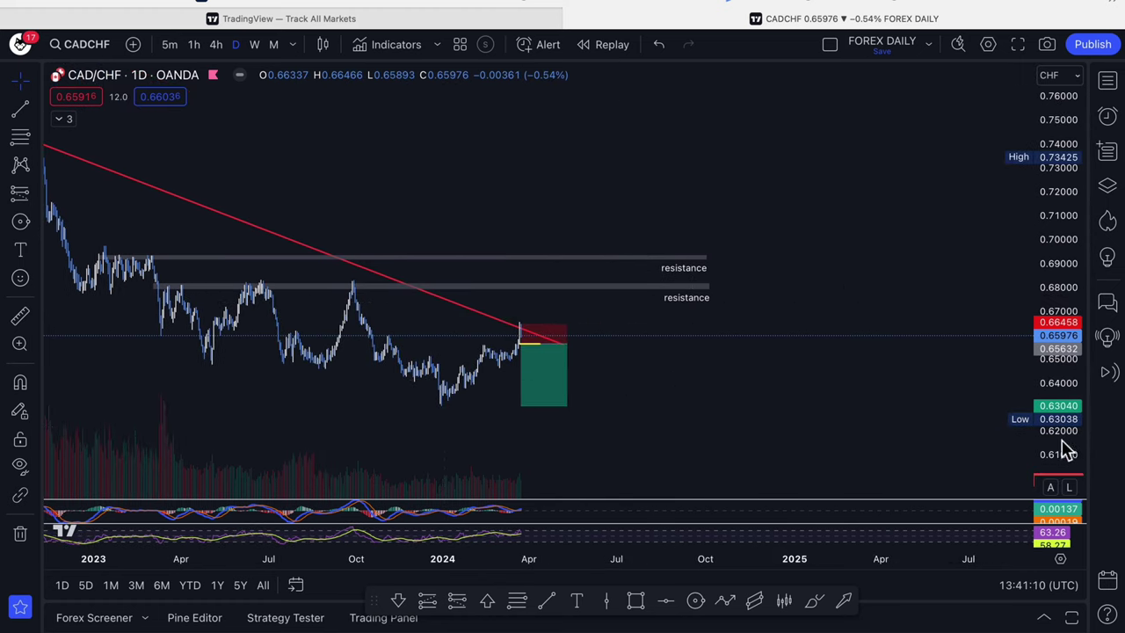
- Draw a horizontal line across the chart at the 0.65632 price level
{"action": "left_click_drag", "start_coordinate": [853, 467], "coordinate": [806, 275]}
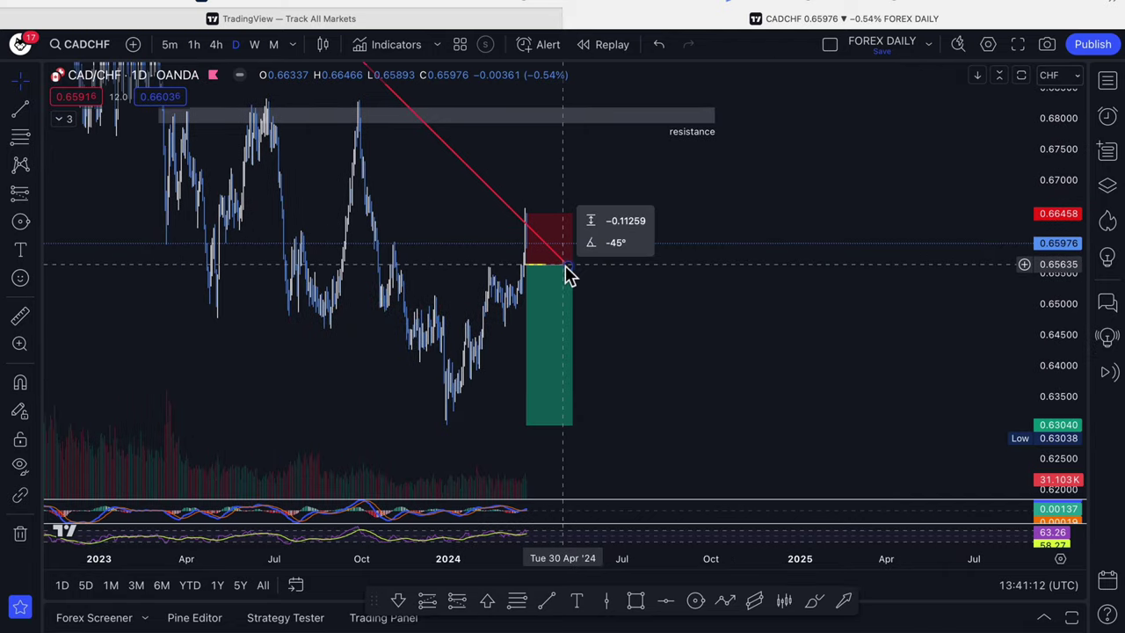
{"action": "left_click", "coordinate": [1024, 264]}
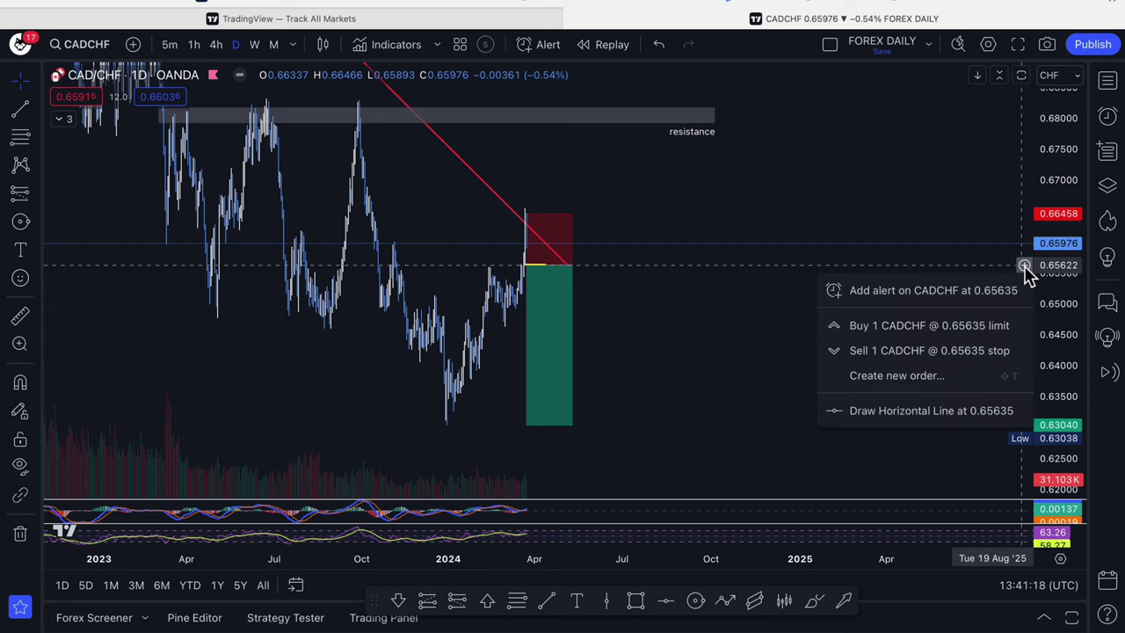
{"action": "left_click", "coordinate": [966, 291]}
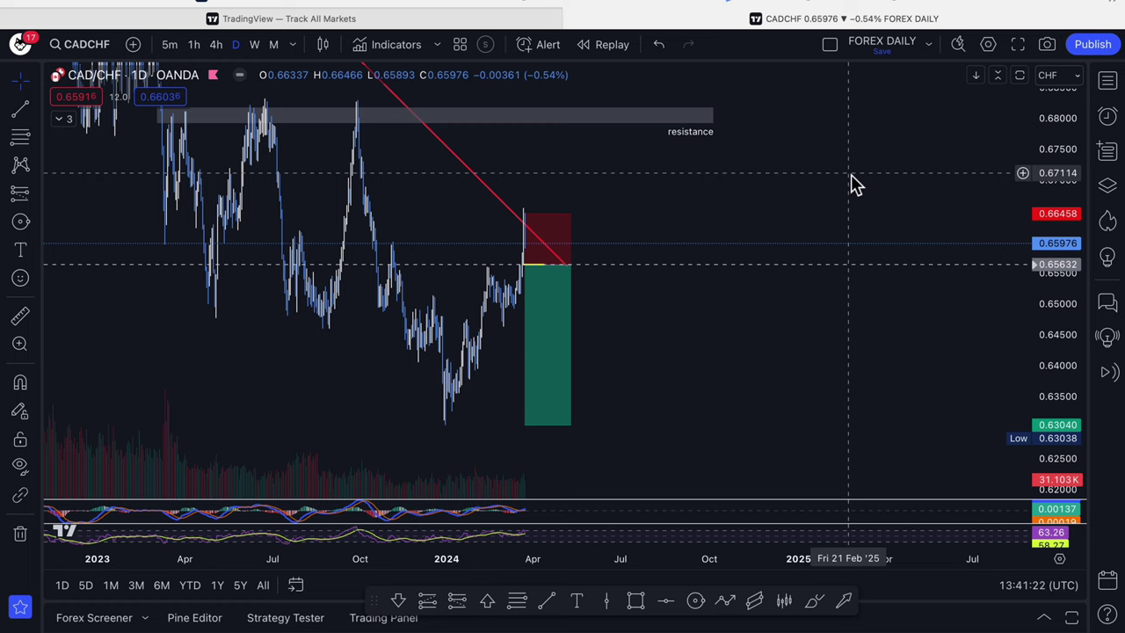
- Add a short yellow line segment at the short position's entry level
{"action": "left_click", "coordinate": [531, 264]}
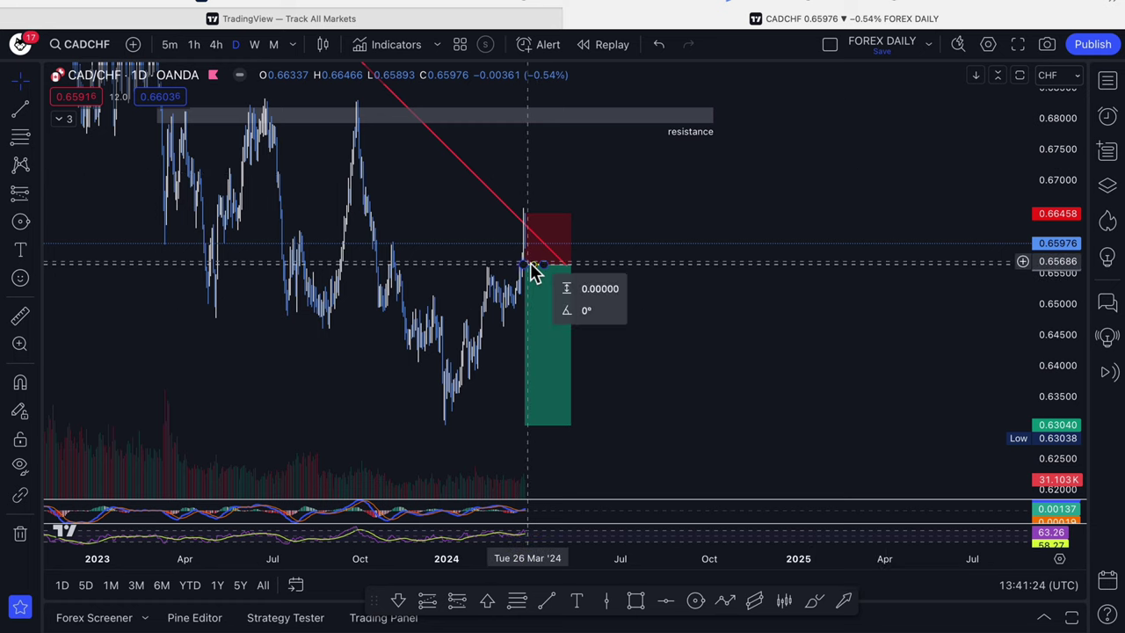
{"action": "left_click", "coordinate": [538, 271]}
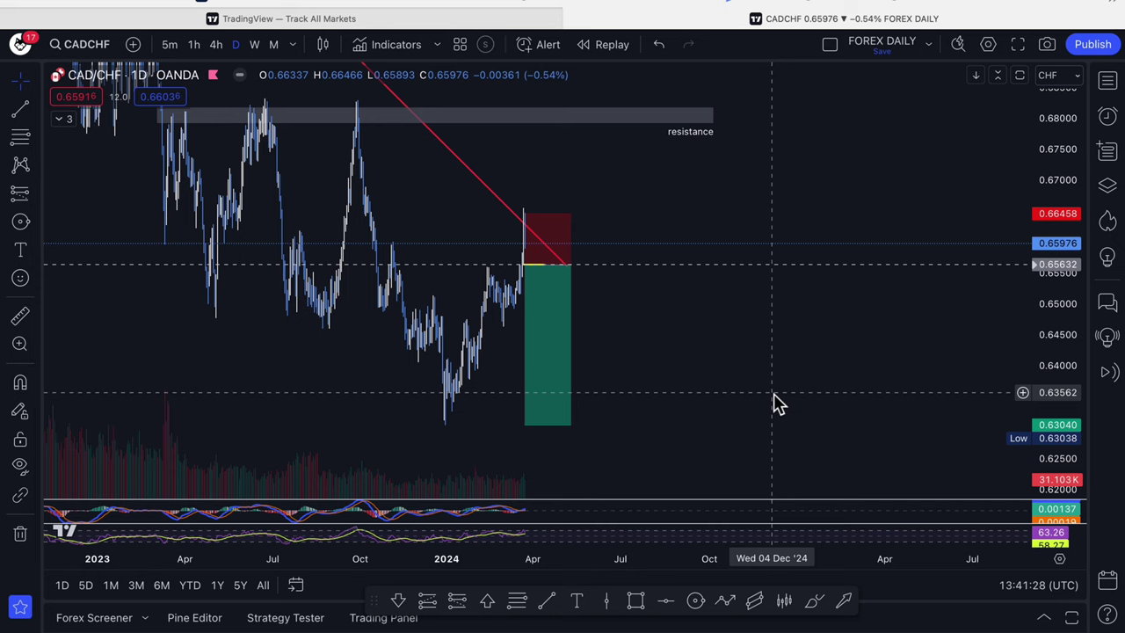
{"action": "scroll", "coordinate": [774, 402], "scroll_direction": "up", "scroll_amount": 3}
{"action": "scroll", "coordinate": [751, 387], "scroll_direction": "up", "scroll_amount": 2}
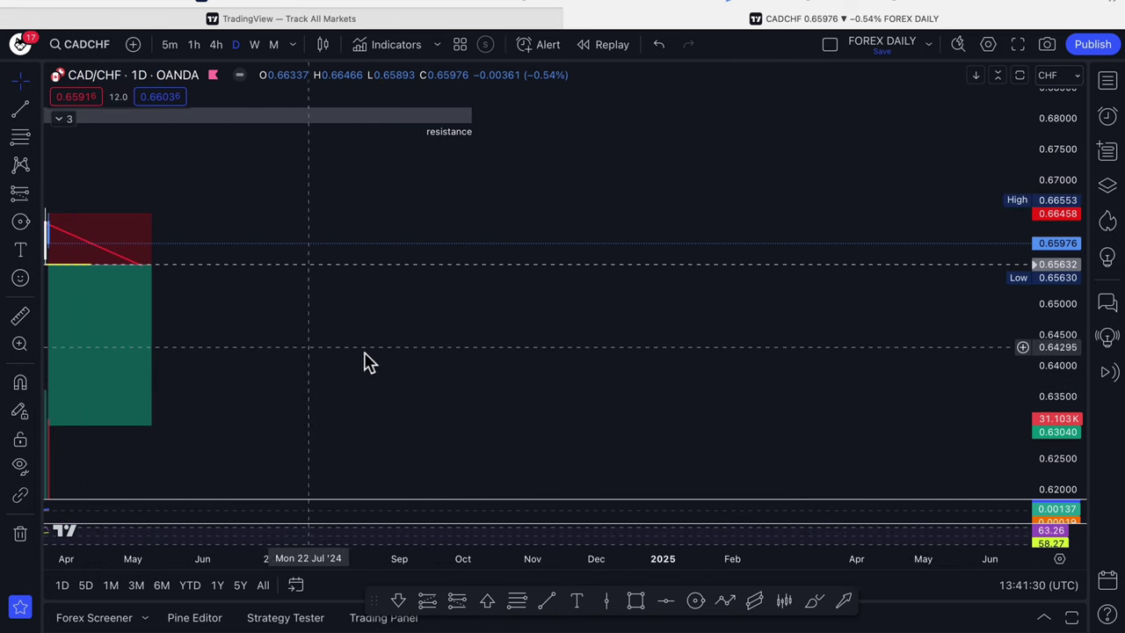
{"action": "left_click_drag", "start_coordinate": [367, 361], "coordinate": [822, 397]}
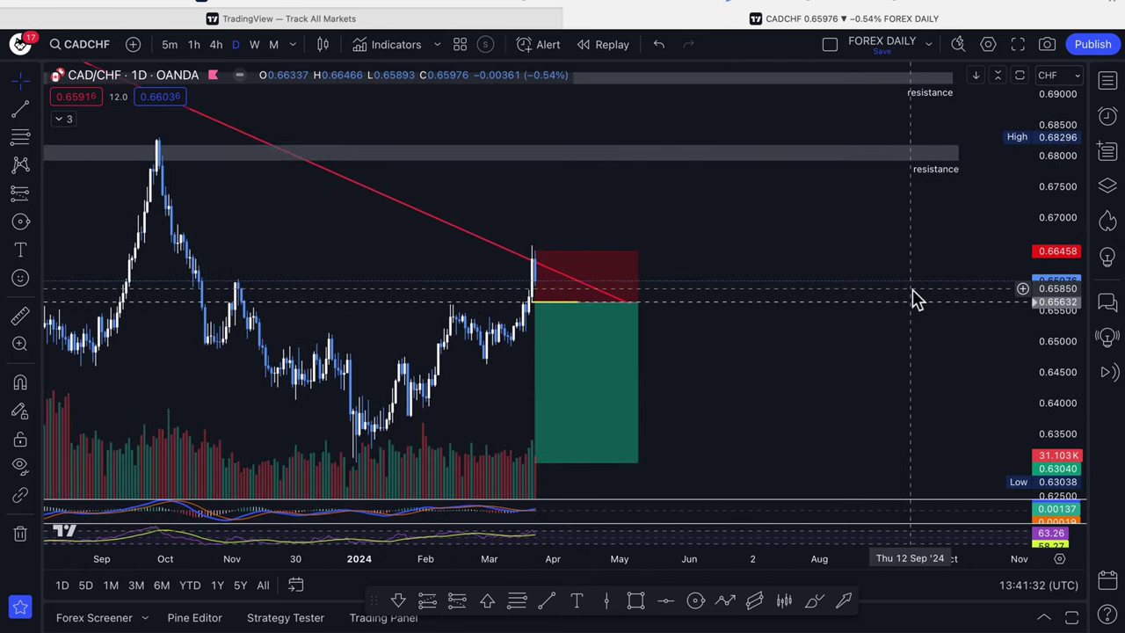